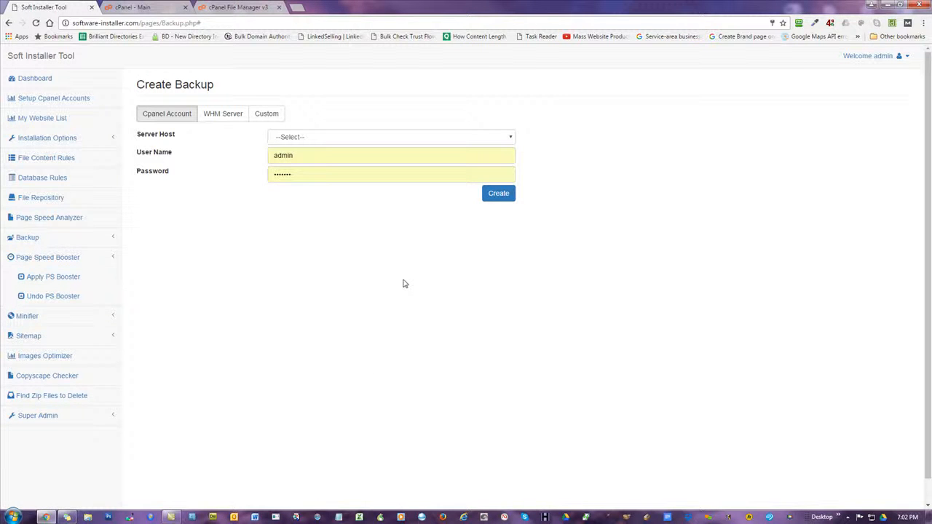
Glance at the site's file manager, then return to the installer and inspect the WHM server form
{"action": "left_click", "coordinate": [237, 8]}
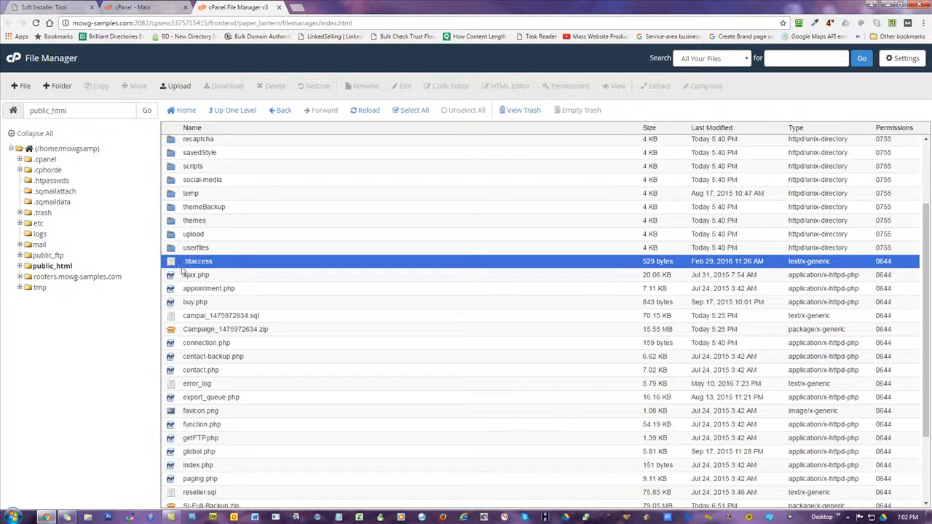
{"action": "left_click", "coordinate": [66, 6]}
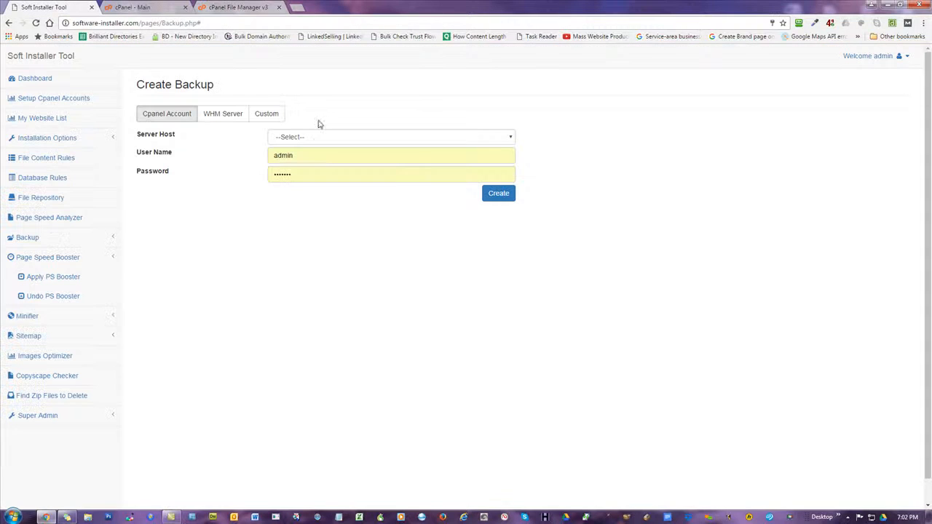
{"action": "left_click", "coordinate": [314, 142]}
{"action": "left_click", "coordinate": [211, 114]}
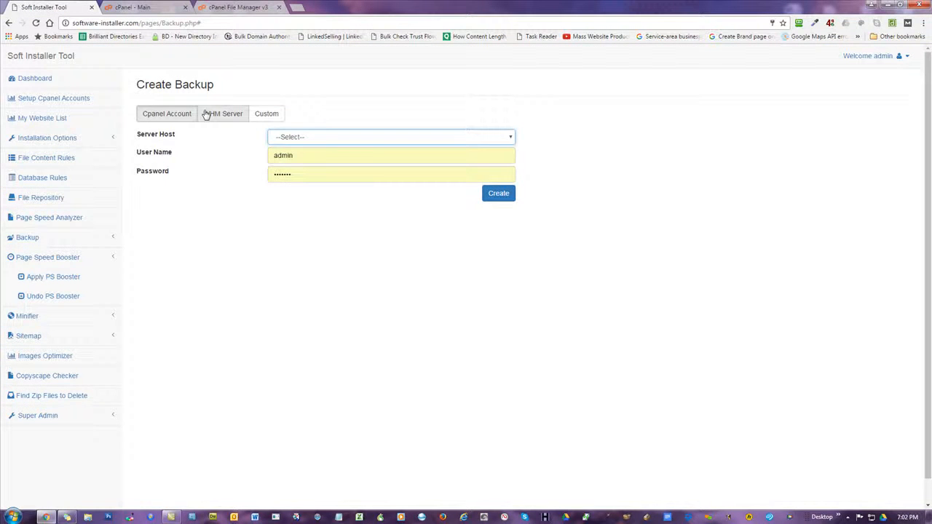
{"action": "left_click", "coordinate": [217, 115]}
{"action": "left_click", "coordinate": [188, 118]}
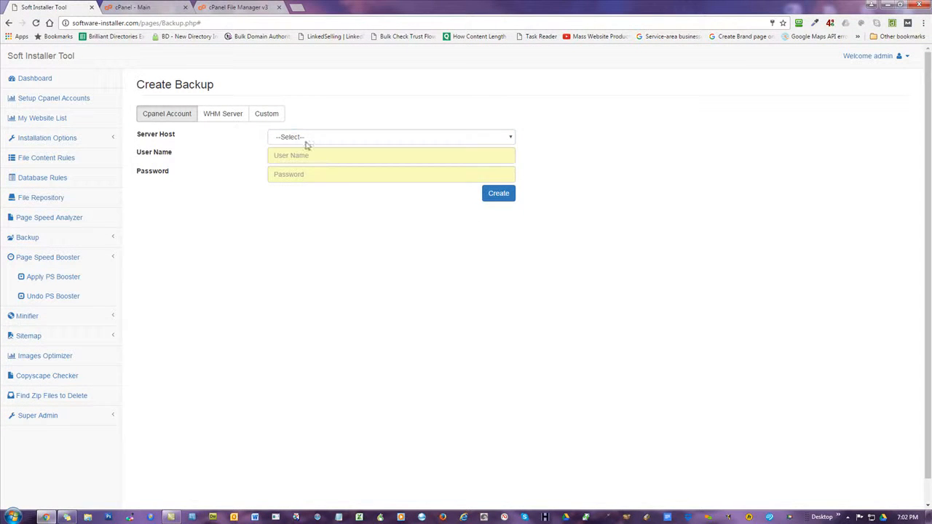
Select mowg-samples.com as the server host and go to the Apply PS Booster page
{"action": "left_click", "coordinate": [296, 138]}
{"action": "scroll", "coordinate": [348, 230], "scroll_direction": "down", "scroll_amount": 3}
{"action": "scroll", "coordinate": [348, 230], "scroll_direction": "down", "scroll_amount": 3}
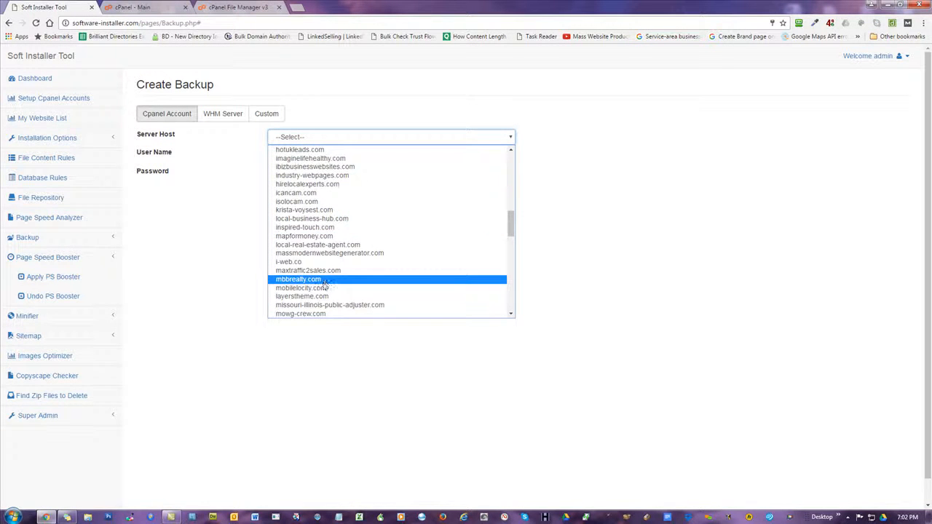
{"action": "scroll", "coordinate": [328, 218], "scroll_direction": "down", "scroll_amount": 3}
{"action": "left_click", "coordinate": [333, 235]}
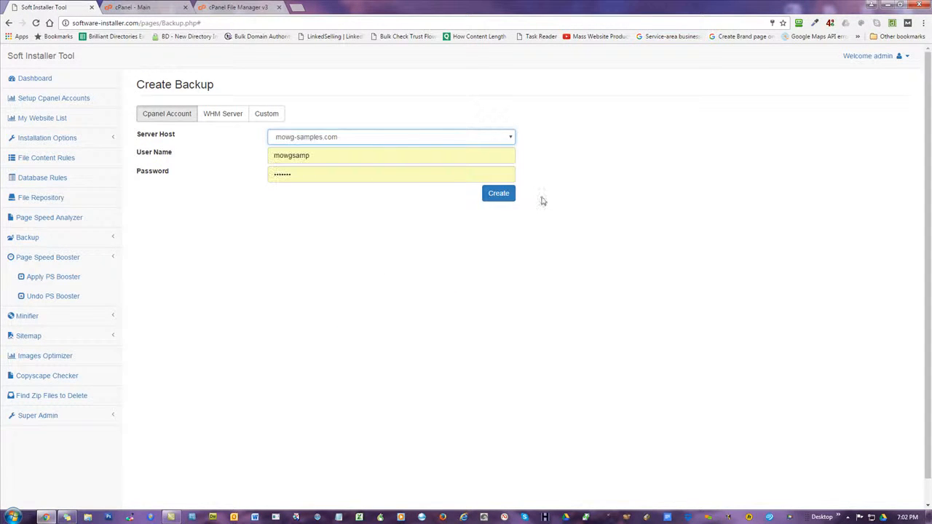
{"action": "left_click", "coordinate": [67, 279]}
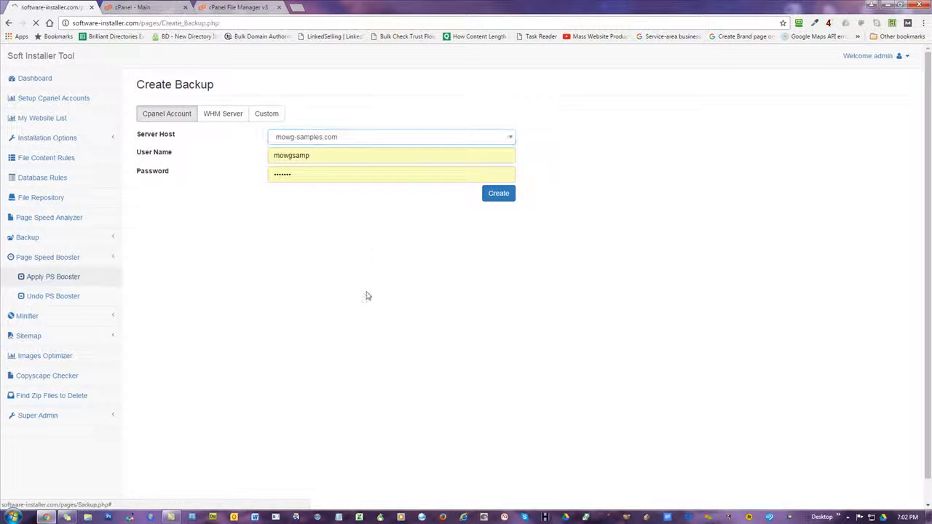
Target mowg-samples.com in the Apply PS Booster form, then switch to the cPanel dashboard
{"action": "left_click", "coordinate": [318, 138]}
{"action": "scroll", "coordinate": [350, 222], "scroll_direction": "down", "scroll_amount": 8}
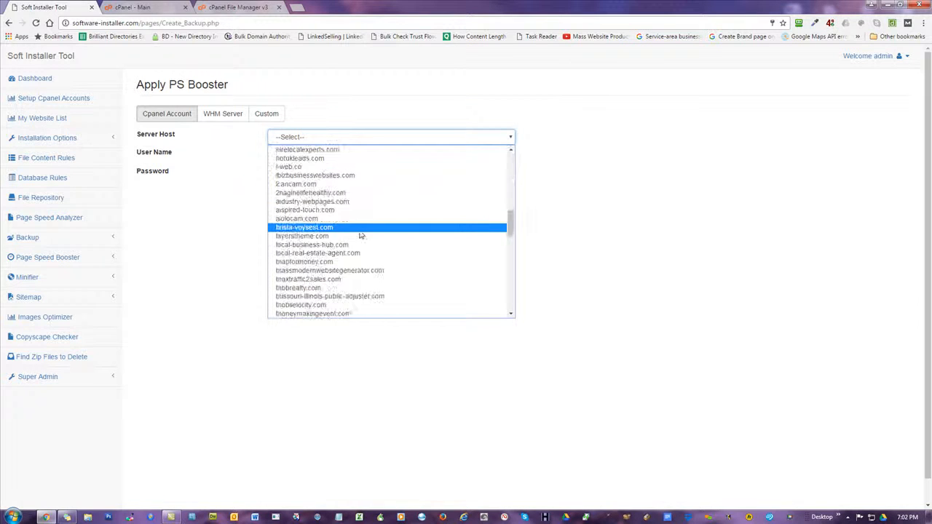
{"action": "left_click", "coordinate": [360, 234]}
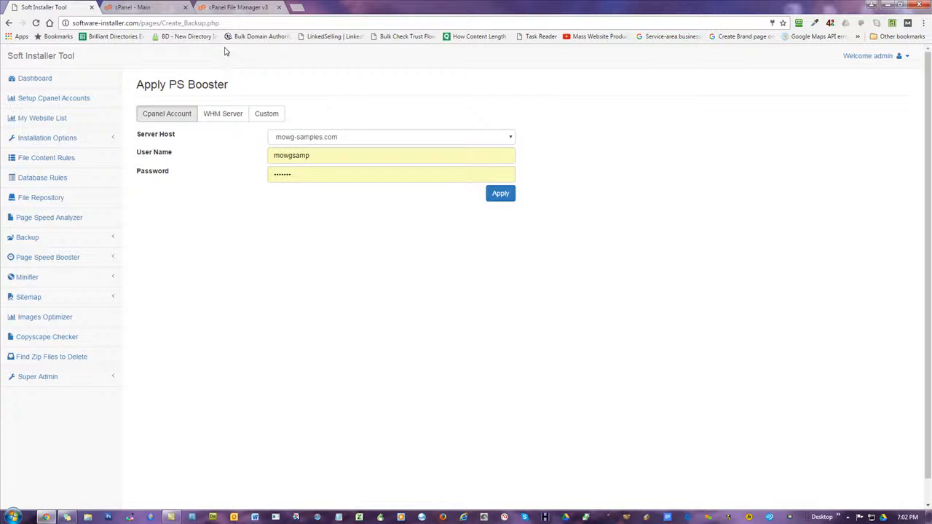
{"action": "left_click", "coordinate": [130, 8]}
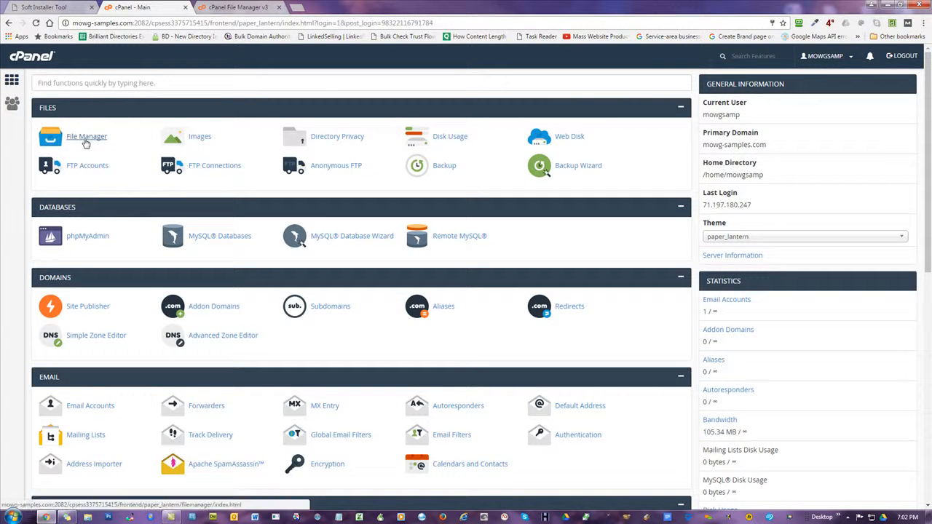
Enable Show Hidden Files in the File Manager settings
{"action": "left_click", "coordinate": [233, 7]}
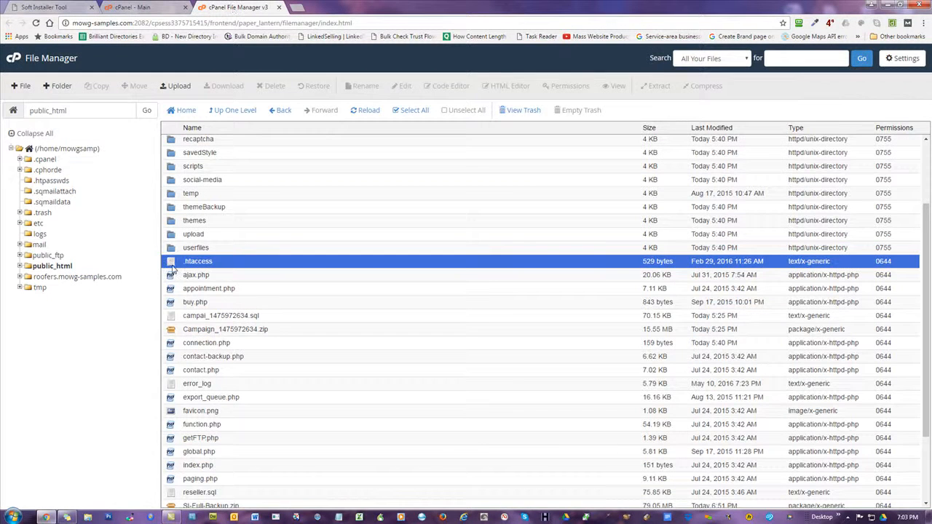
{"action": "left_click", "coordinate": [903, 60]}
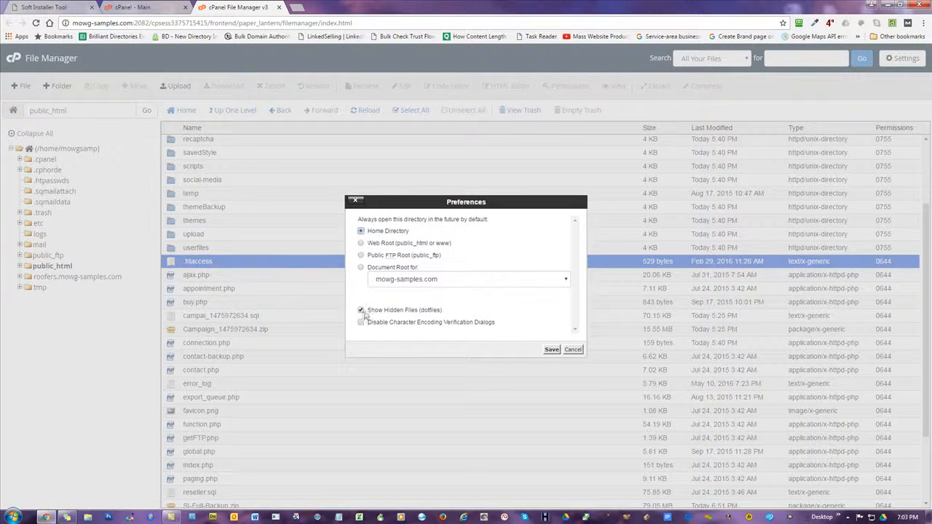
{"action": "left_click", "coordinate": [551, 350]}
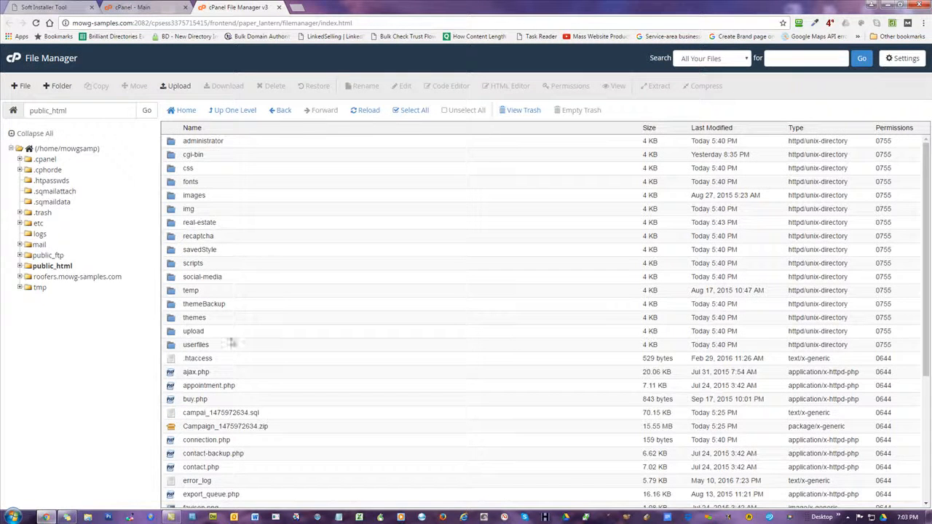
Open public_html/.htaccess in the text editor
{"action": "left_click", "coordinate": [193, 359]}
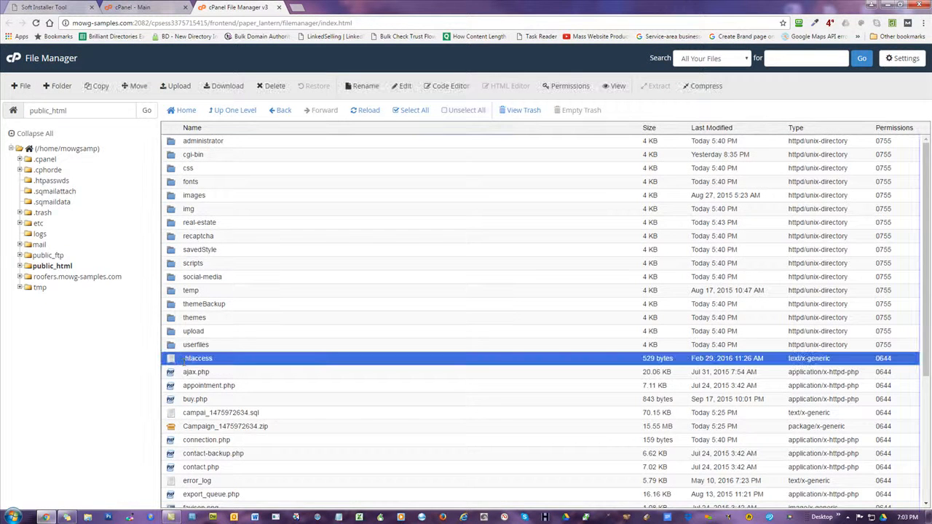
{"action": "scroll", "coordinate": [262, 287], "scroll_direction": "down", "scroll_amount": 3}
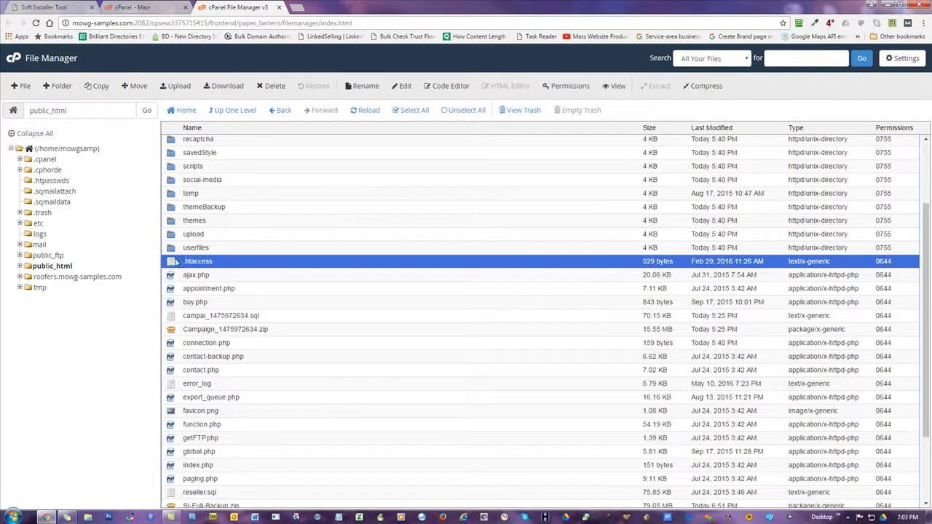
{"action": "right_click", "coordinate": [172, 267]}
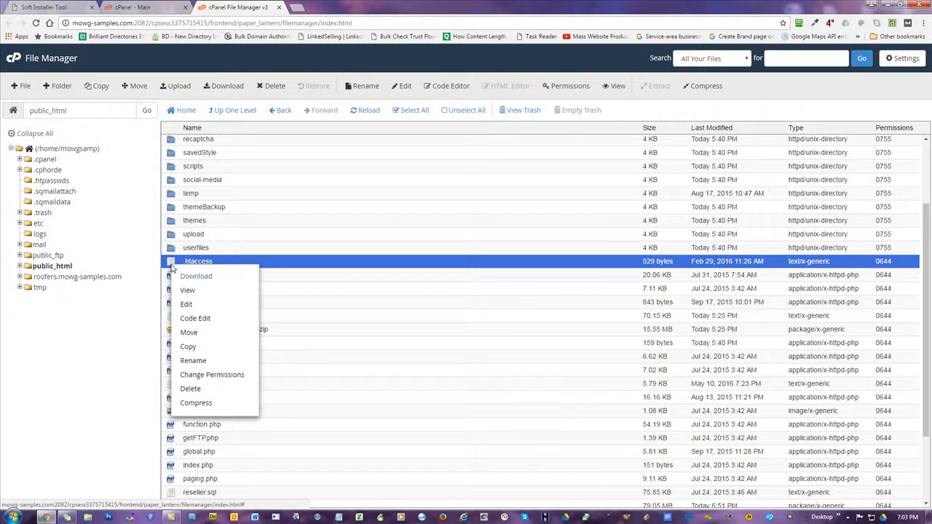
{"action": "left_click", "coordinate": [185, 304]}
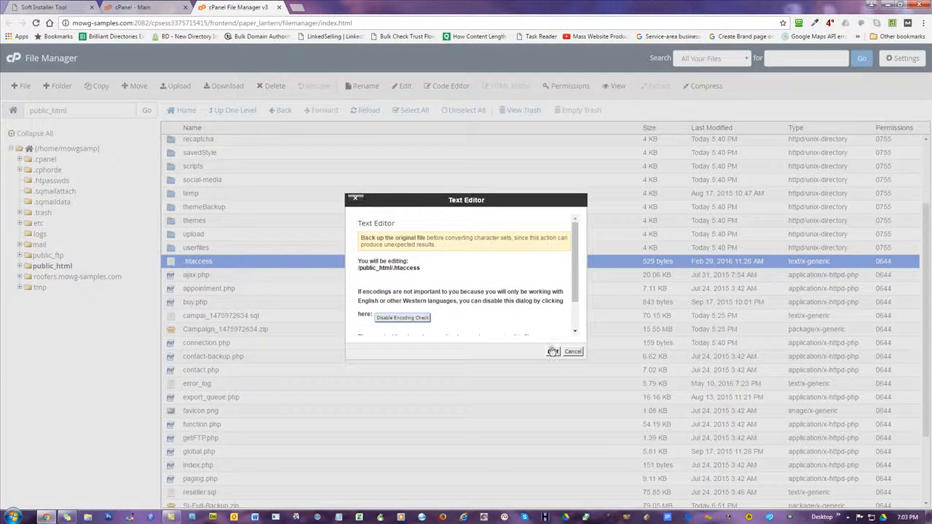
{"action": "left_click", "coordinate": [553, 351]}
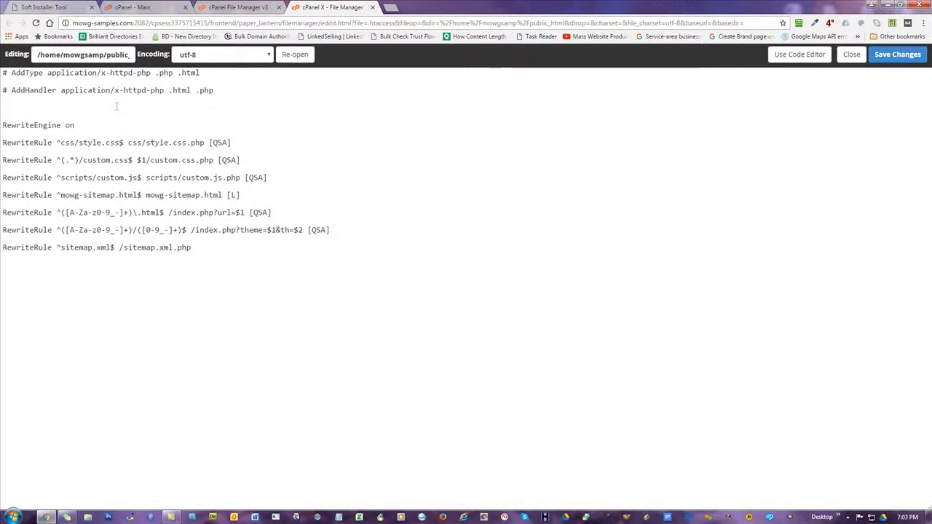
{"action": "left_click", "coordinate": [117, 106]}
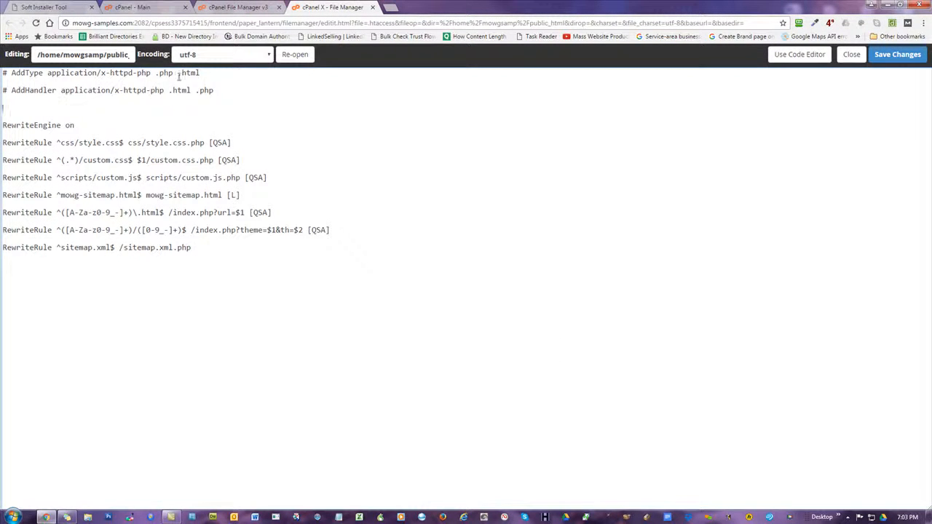
{"action": "left_click_drag", "start_coordinate": [109, 110], "coordinate": [7, 74]}
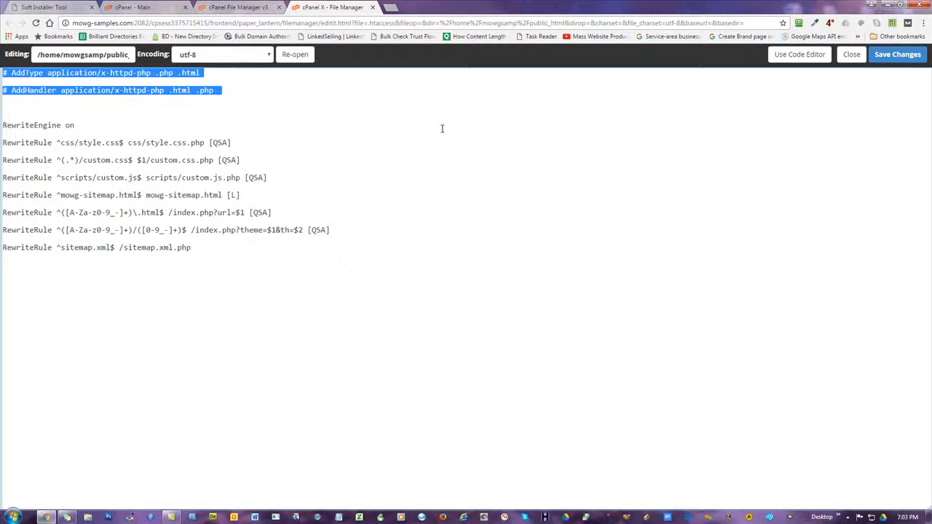
{"action": "left_click_drag", "start_coordinate": [95, 125], "coordinate": [5, 120]}
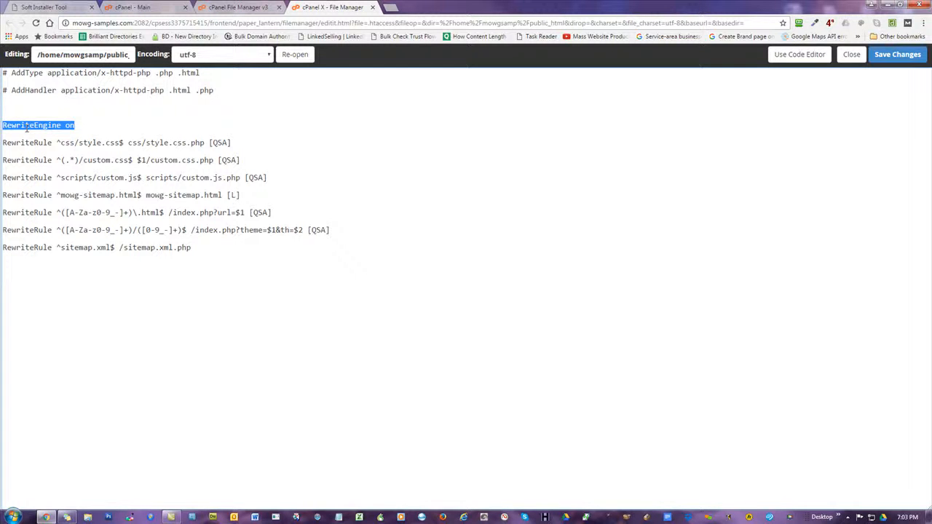
{"action": "left_click", "coordinate": [220, 251]}
{"action": "left_click_drag", "start_coordinate": [214, 252], "coordinate": [3, 142]}
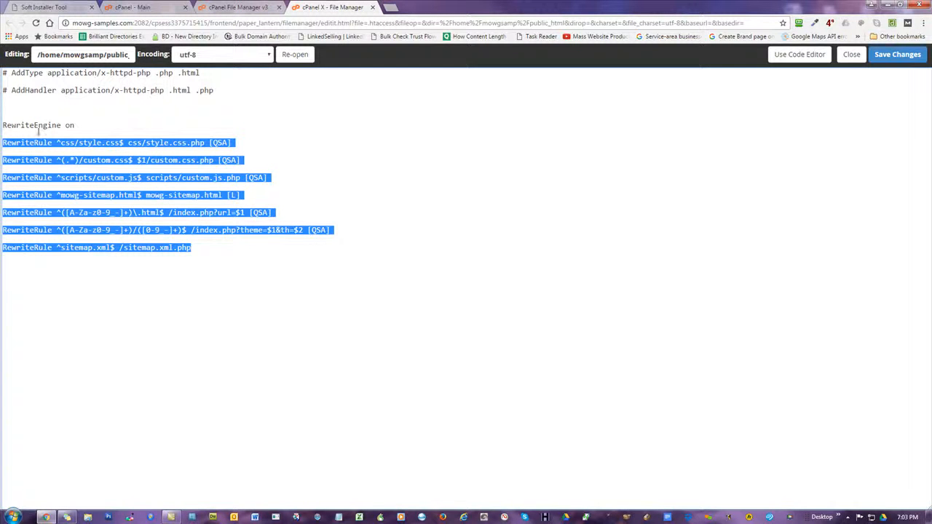
{"action": "left_click", "coordinate": [42, 125]}
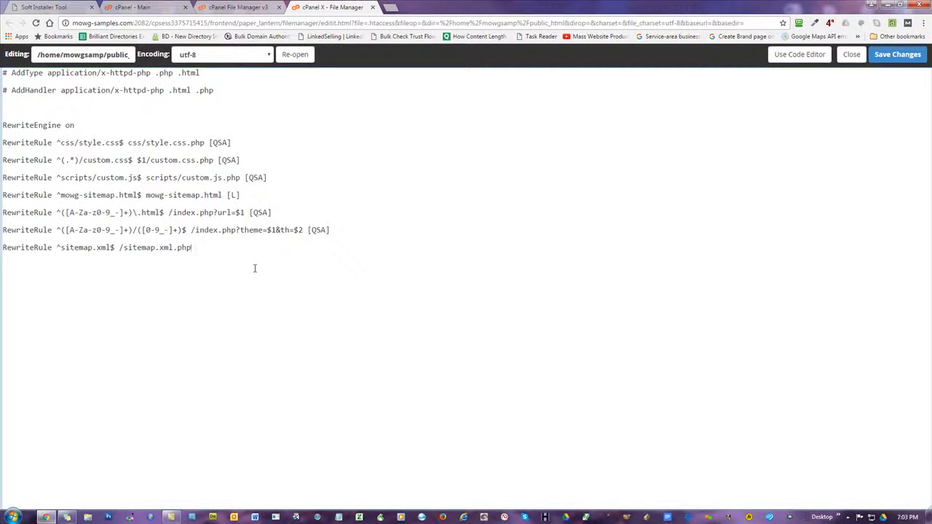
{"action": "left_click", "coordinate": [197, 332]}
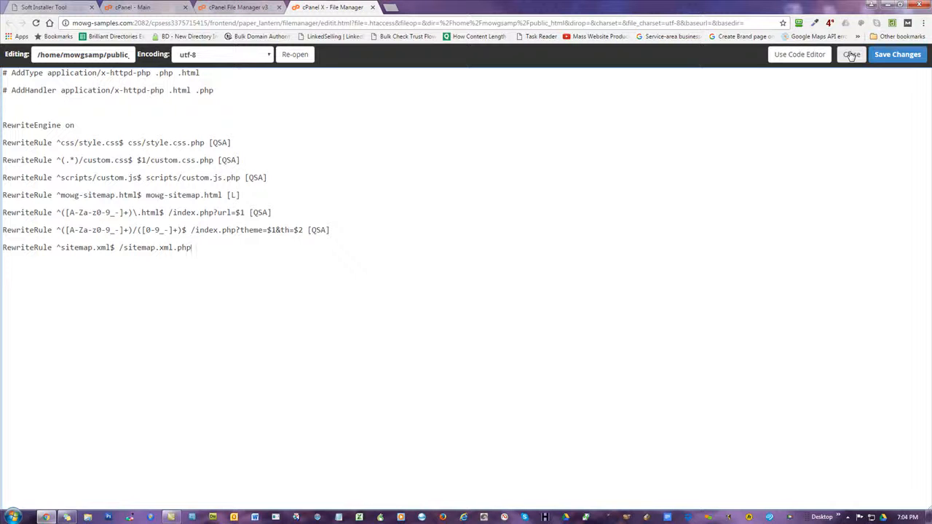
{"action": "left_click", "coordinate": [134, 313]}
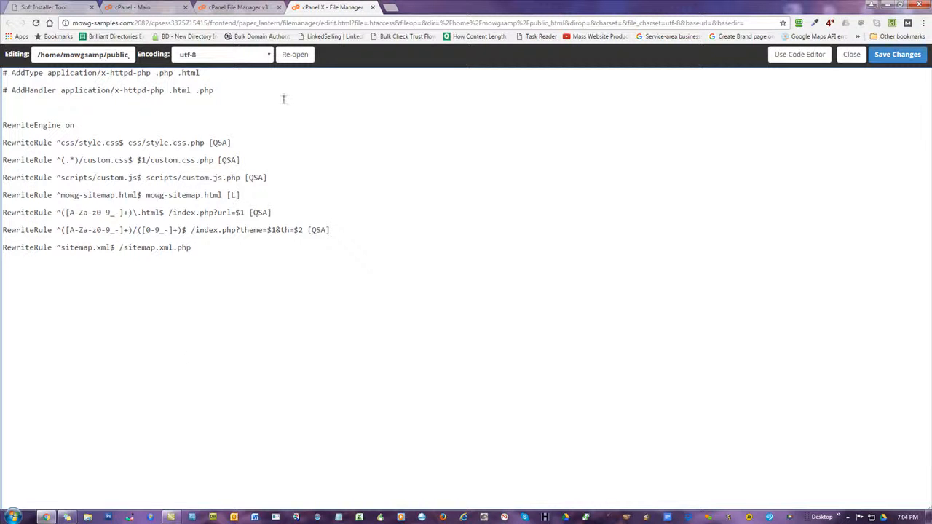
Apply the PS Booster to mowg-samples.com, confirm success, and close the .htaccess editor
{"action": "left_click", "coordinate": [44, 7]}
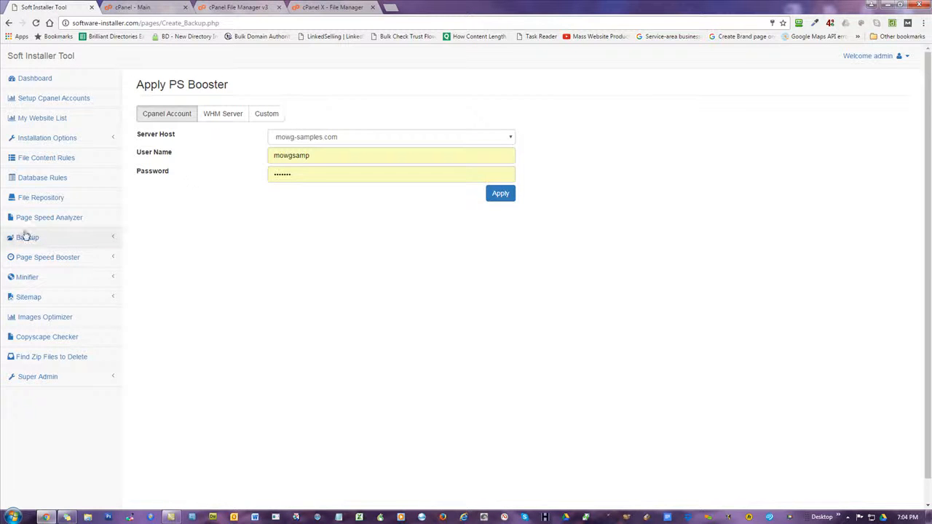
{"action": "left_click", "coordinate": [48, 259]}
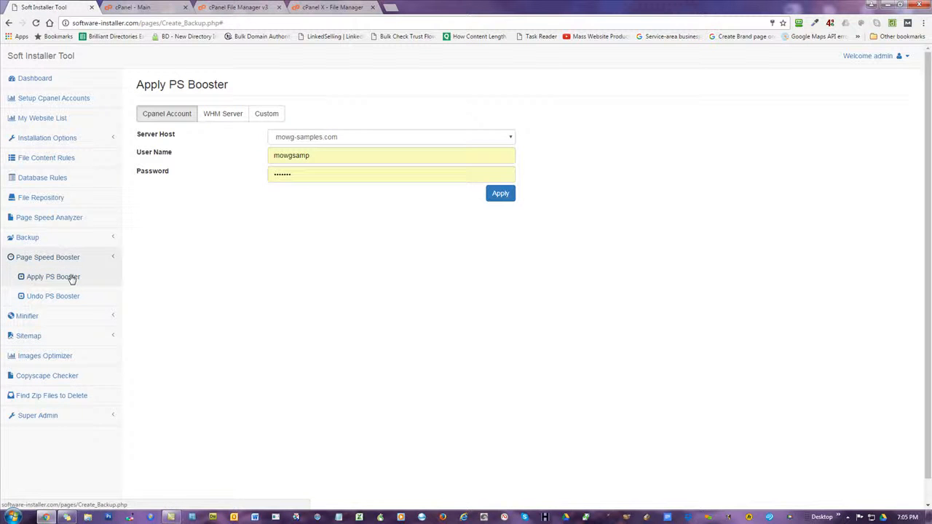
{"action": "left_click", "coordinate": [314, 8]}
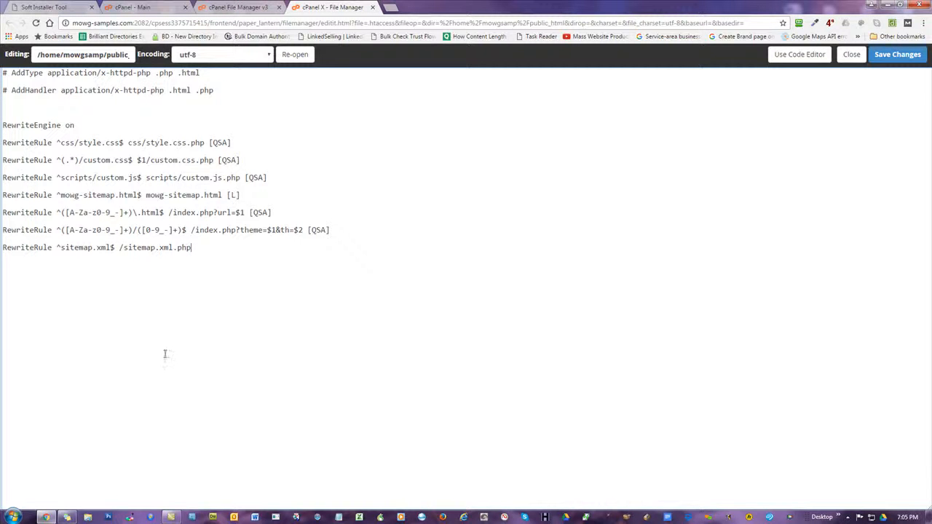
{"action": "left_click", "coordinate": [64, 8]}
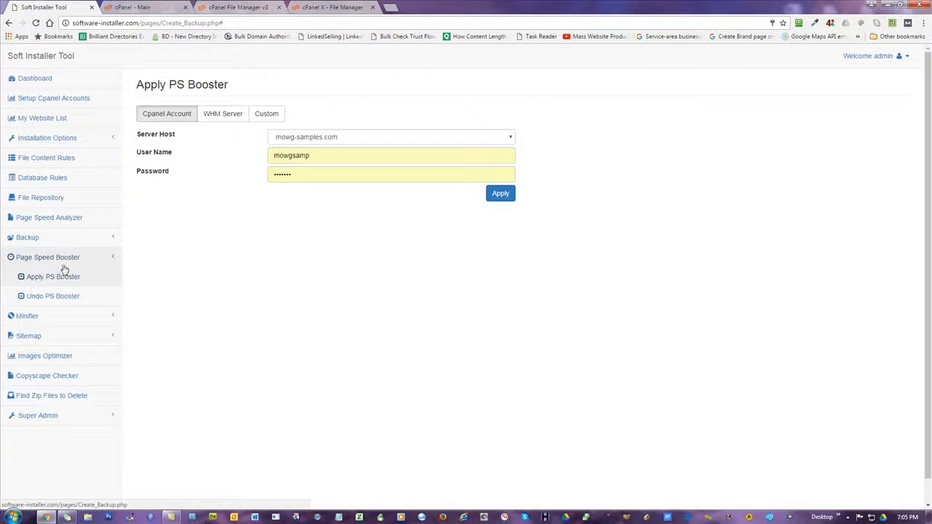
{"action": "left_click", "coordinate": [500, 194]}
{"action": "left_click", "coordinate": [482, 327]}
{"action": "left_click", "coordinate": [470, 332]}
{"action": "left_click", "coordinate": [349, 7]}
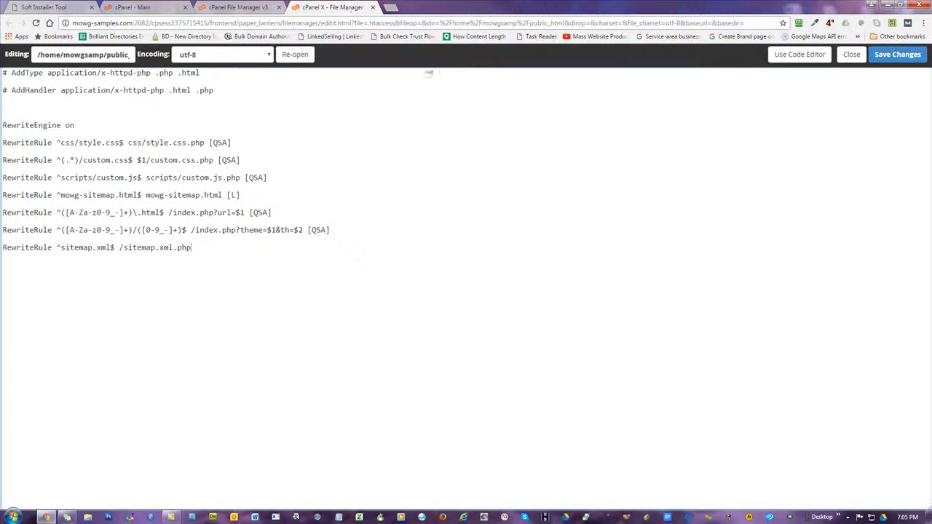
{"action": "left_click", "coordinate": [851, 54]}
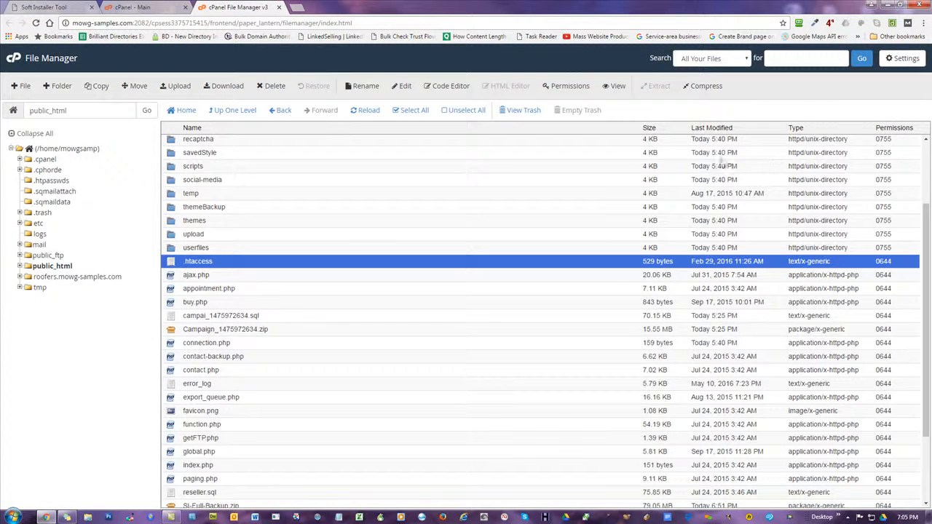
{"action": "left_click", "coordinate": [372, 117]}
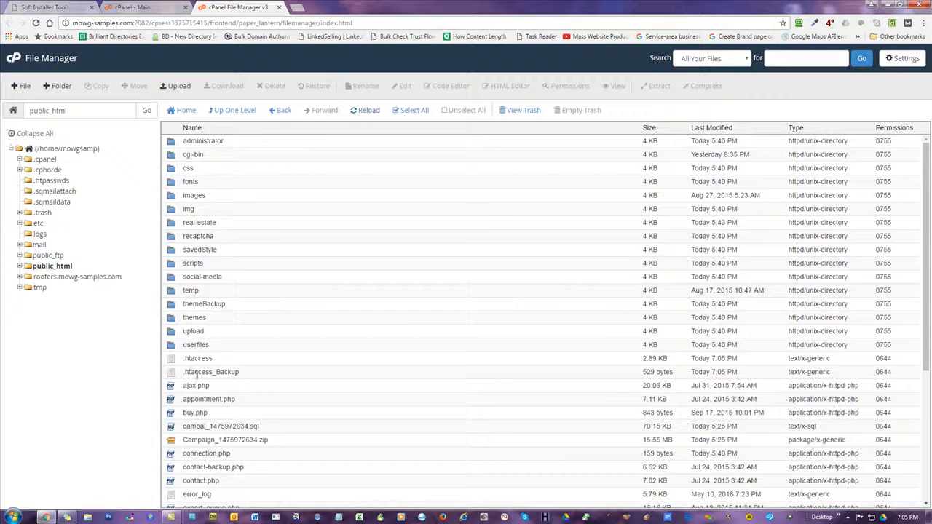
{"action": "left_click", "coordinate": [197, 373]}
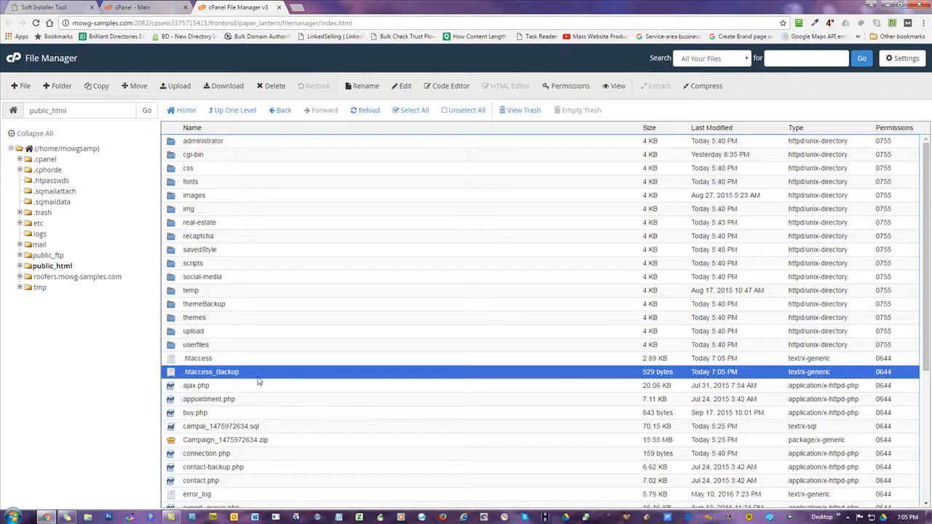
{"action": "right_click", "coordinate": [173, 377]}
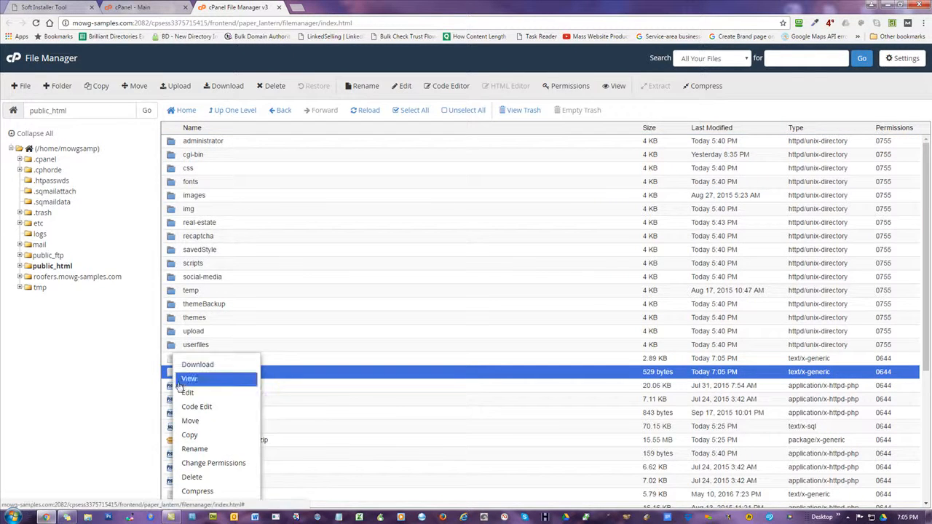
{"action": "left_click", "coordinate": [196, 391]}
{"action": "left_click", "coordinate": [553, 352]}
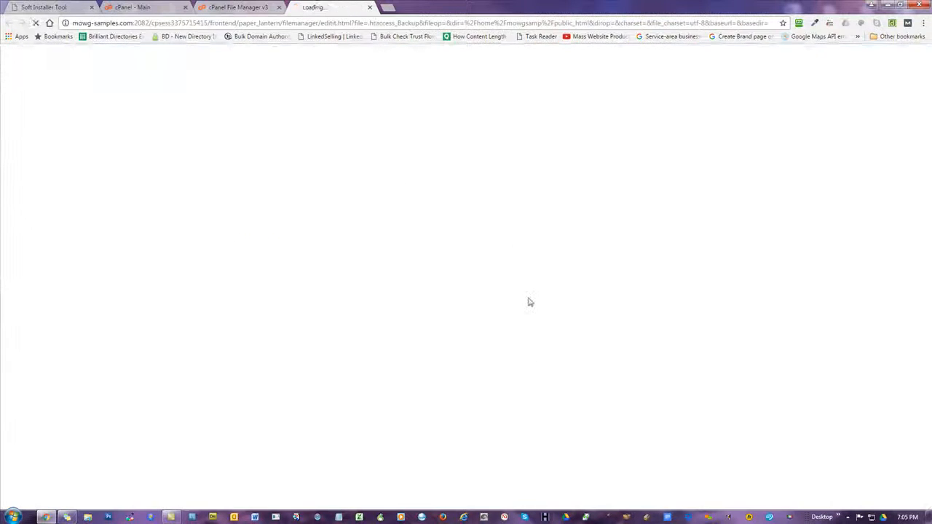
{"action": "left_click_drag", "start_coordinate": [198, 269], "coordinate": [3, 73]}
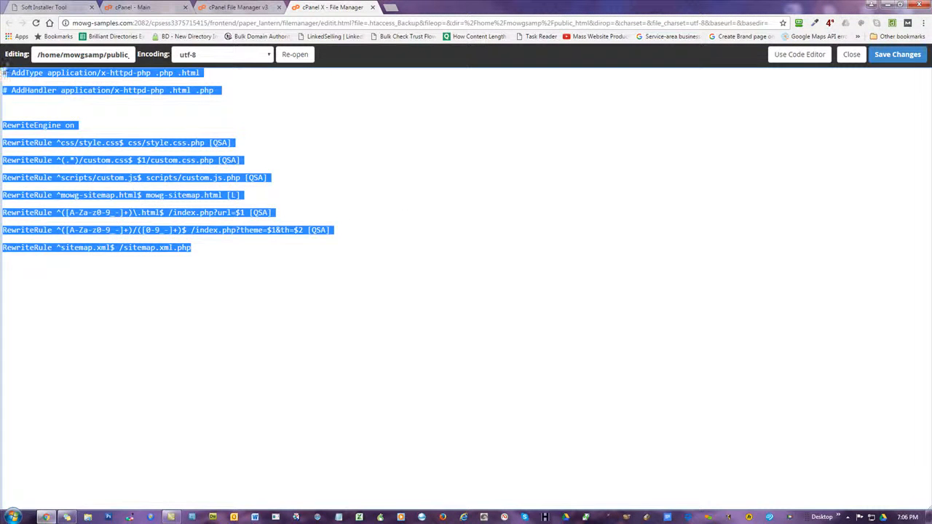
{"action": "left_click", "coordinate": [537, 339]}
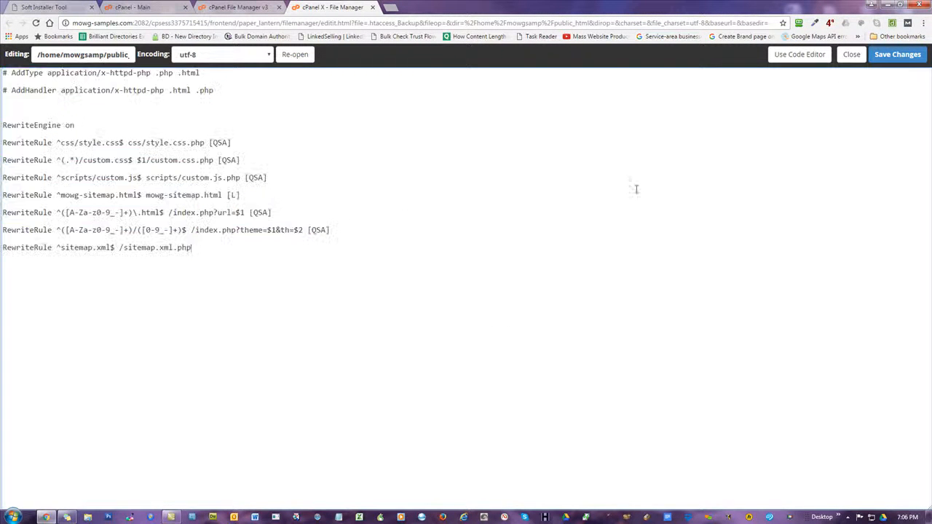
{"action": "left_click", "coordinate": [852, 55]}
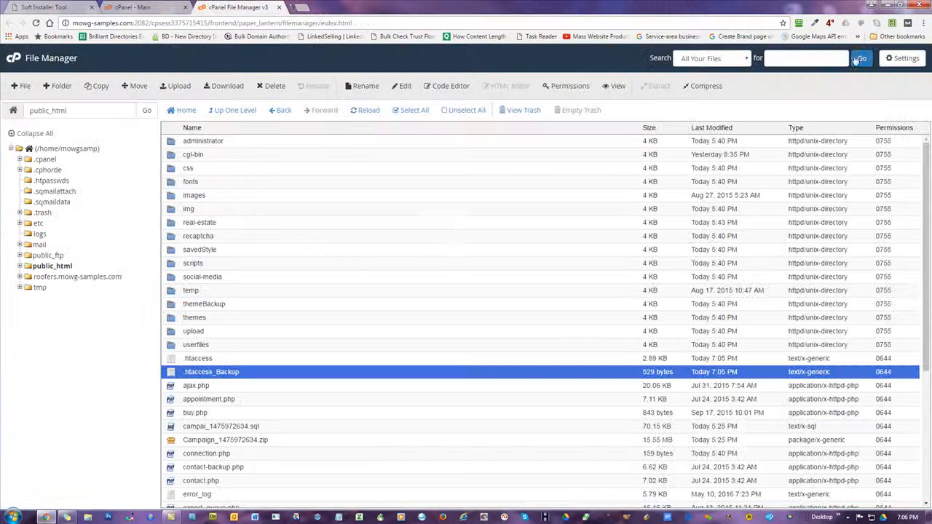
{"action": "right_click", "coordinate": [177, 362]}
{"action": "left_click", "coordinate": [186, 391]}
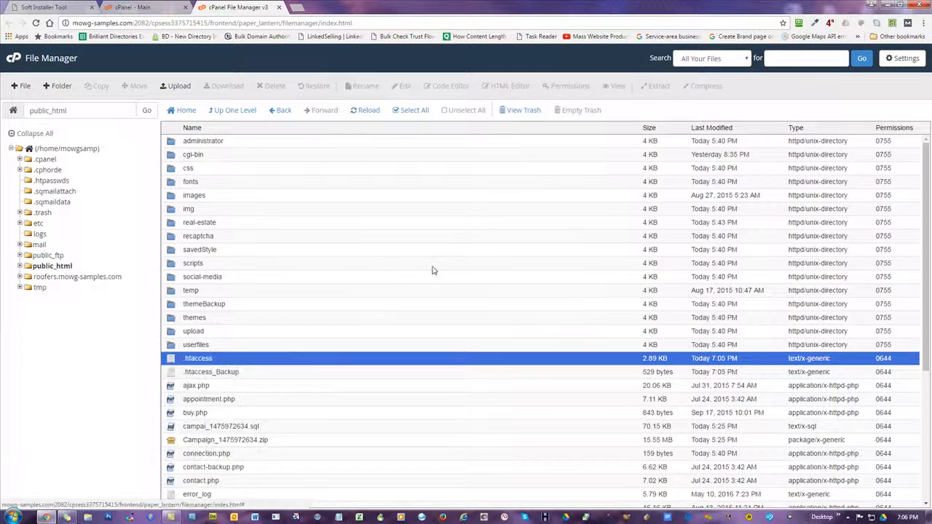
{"action": "left_click", "coordinate": [557, 353]}
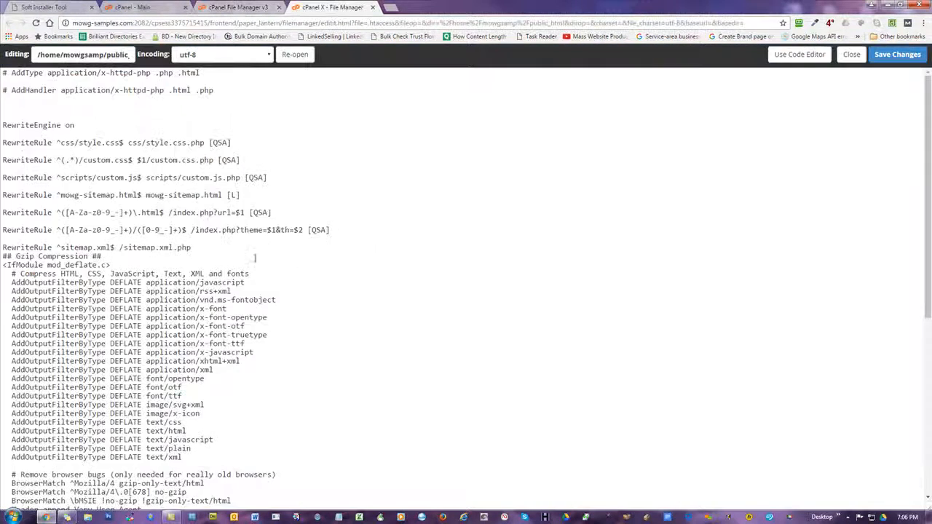
{"action": "scroll", "coordinate": [121, 166], "scroll_direction": "down", "scroll_amount": 5}
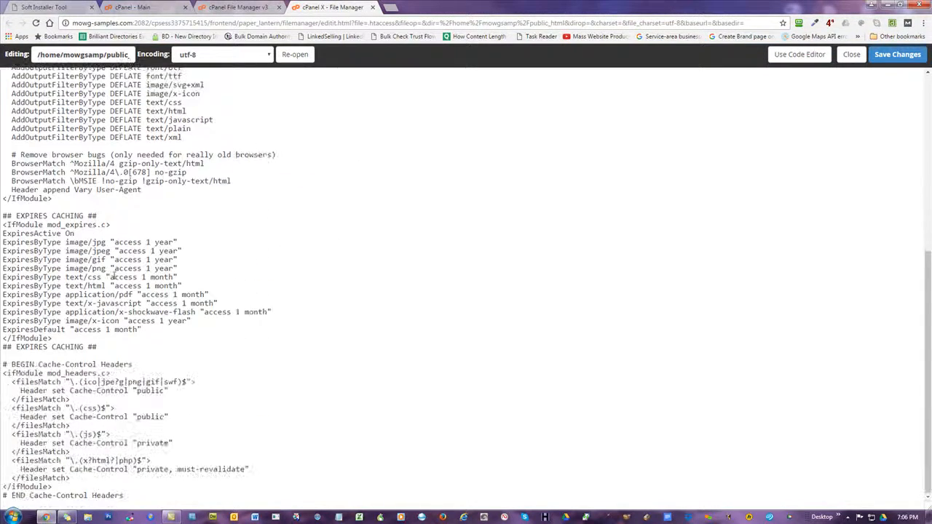
{"action": "scroll", "coordinate": [97, 340], "scroll_direction": "up", "scroll_amount": 5}
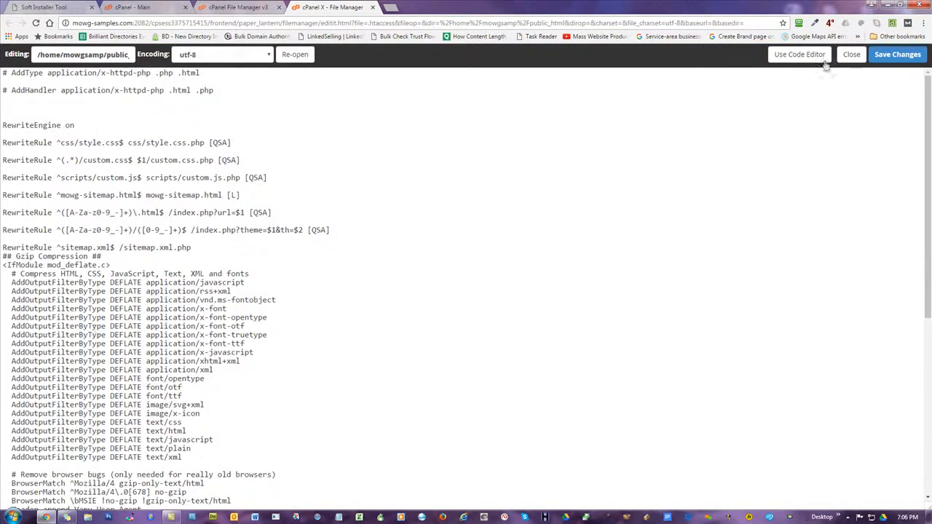
{"action": "left_click", "coordinate": [851, 54]}
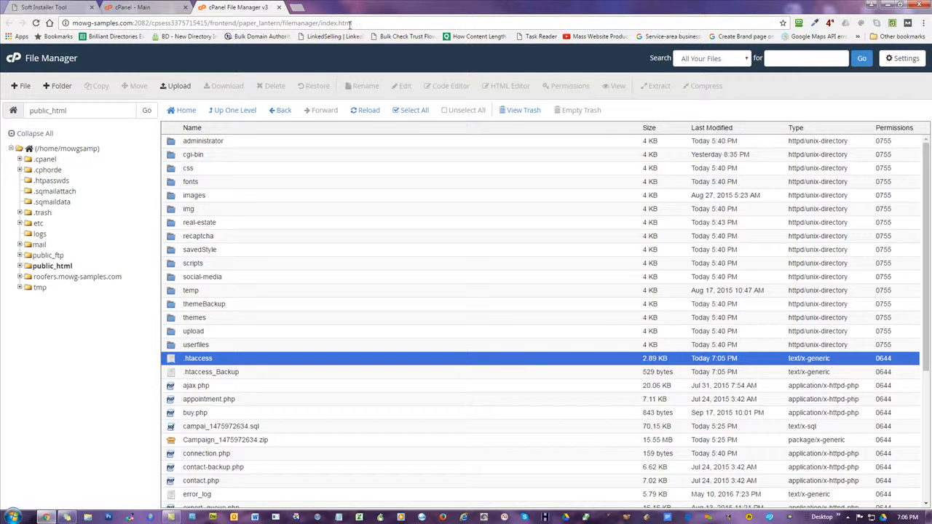
{"action": "left_click", "coordinate": [65, 6]}
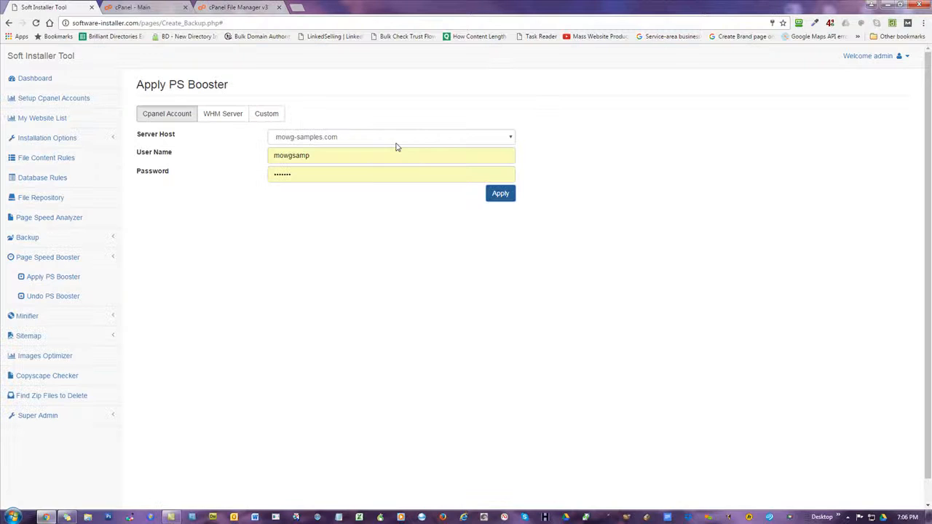
Run Undo PS Booster for mowg-samples.com and confirm it through to the success message
{"action": "left_click", "coordinate": [65, 298]}
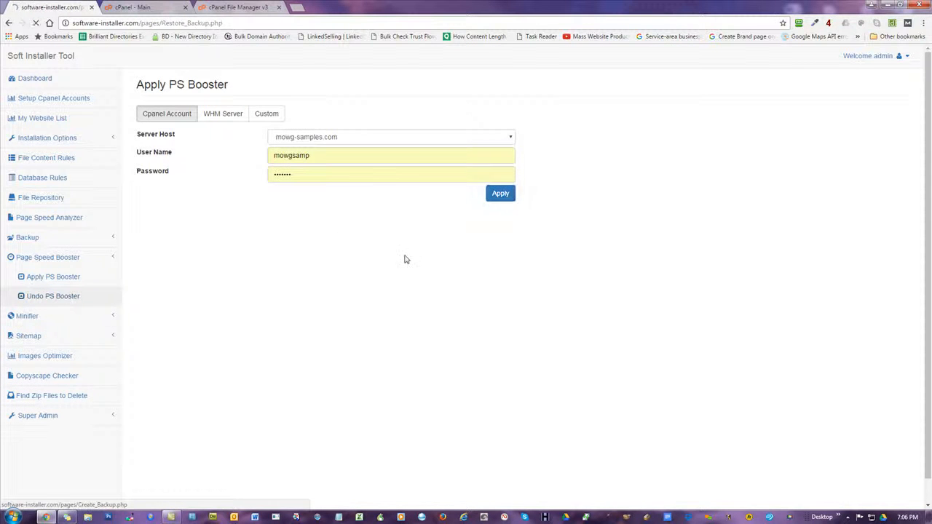
{"action": "left_click", "coordinate": [346, 142]}
{"action": "scroll", "coordinate": [354, 244], "scroll_direction": "down", "scroll_amount": 10}
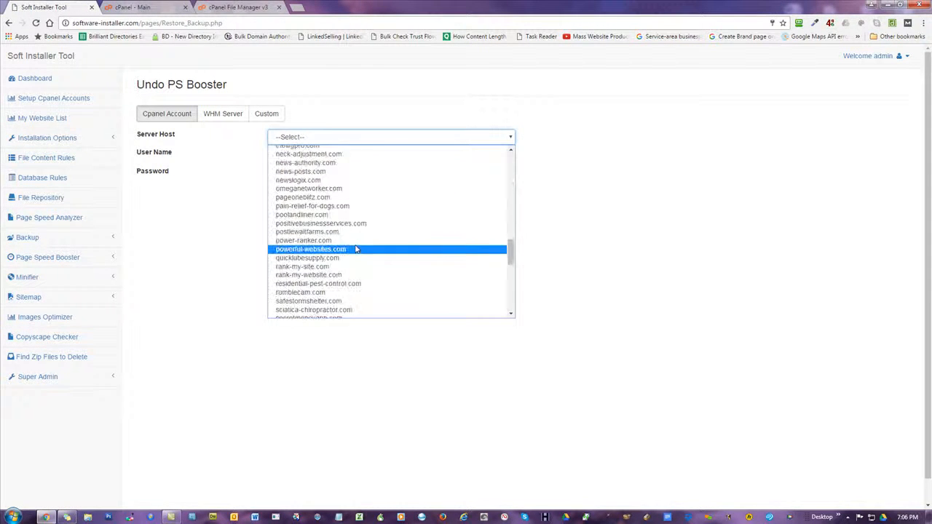
{"action": "scroll", "coordinate": [356, 249], "scroll_direction": "up", "scroll_amount": 4}
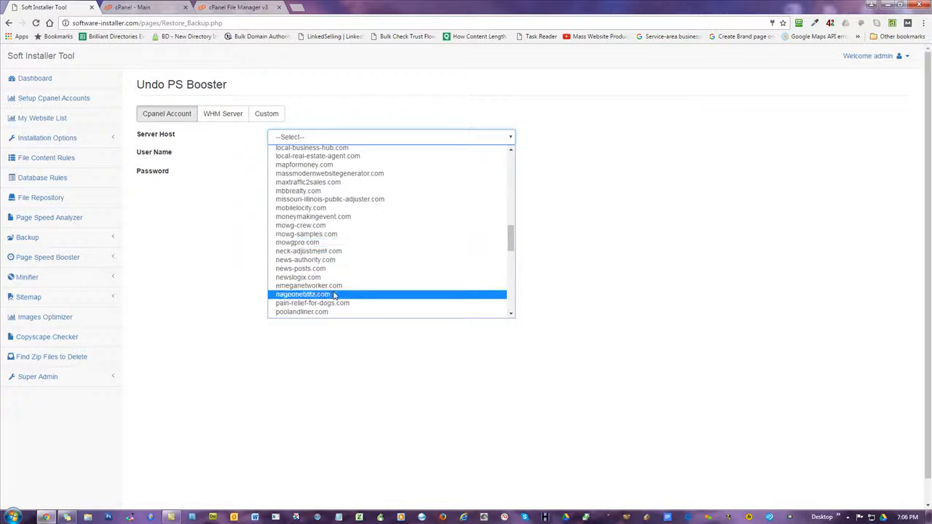
{"action": "left_click", "coordinate": [307, 234]}
{"action": "left_click", "coordinate": [504, 193]}
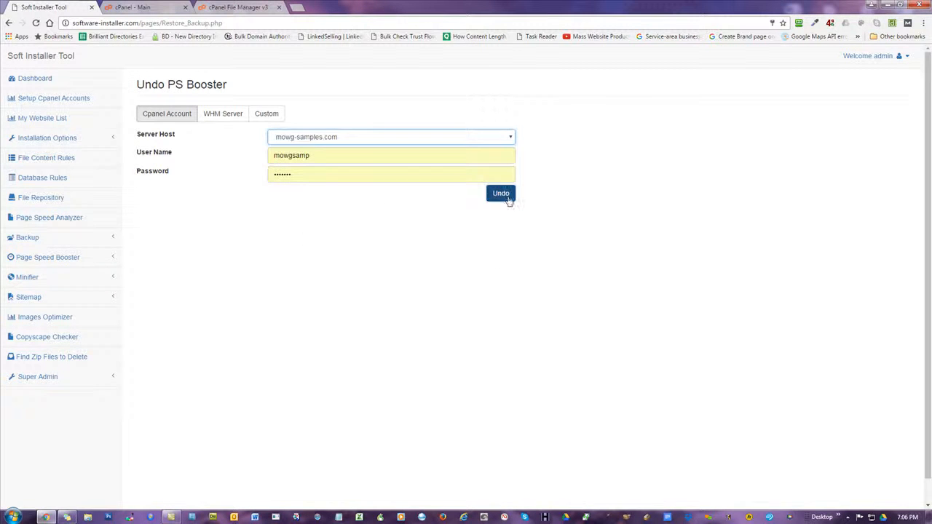
{"action": "left_click", "coordinate": [487, 329]}
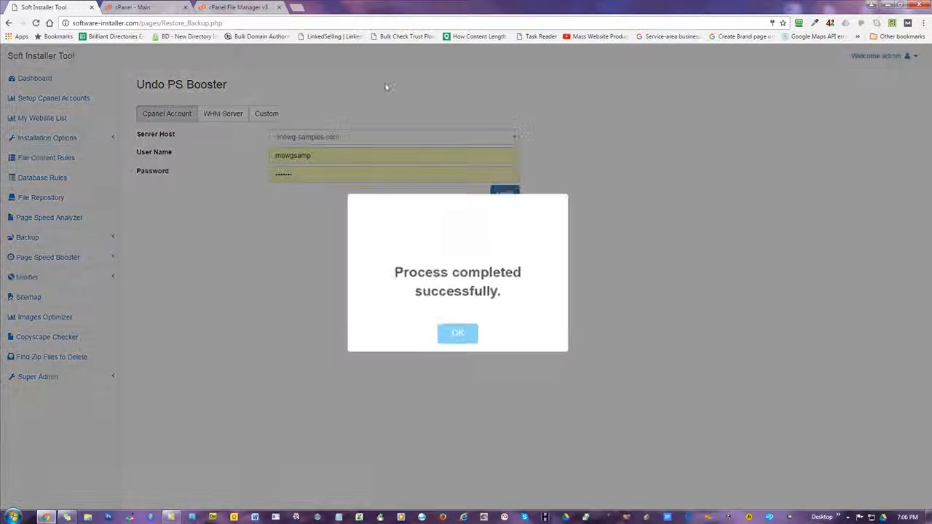
{"action": "left_click", "coordinate": [457, 336]}
Reload public_html and open the restored 529-byte .htaccess in the editor
{"action": "left_click", "coordinate": [238, 7]}
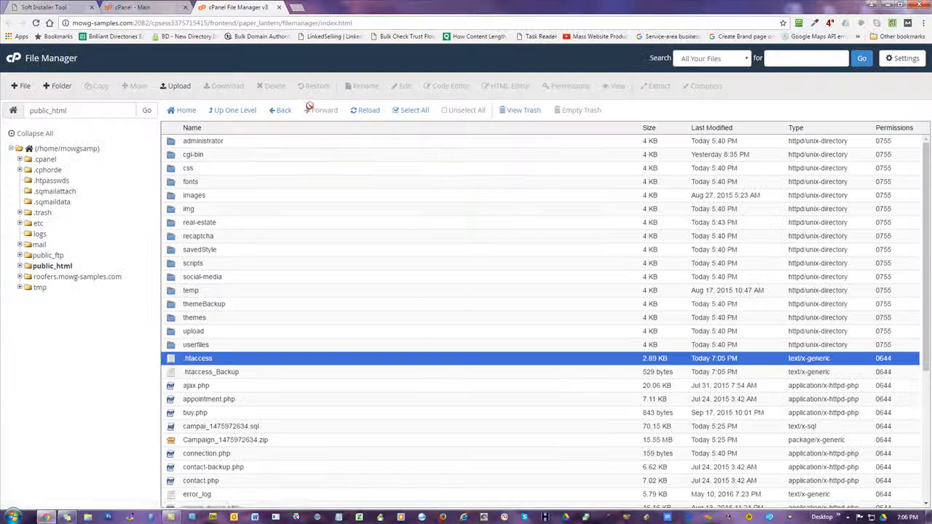
{"action": "left_click", "coordinate": [366, 114]}
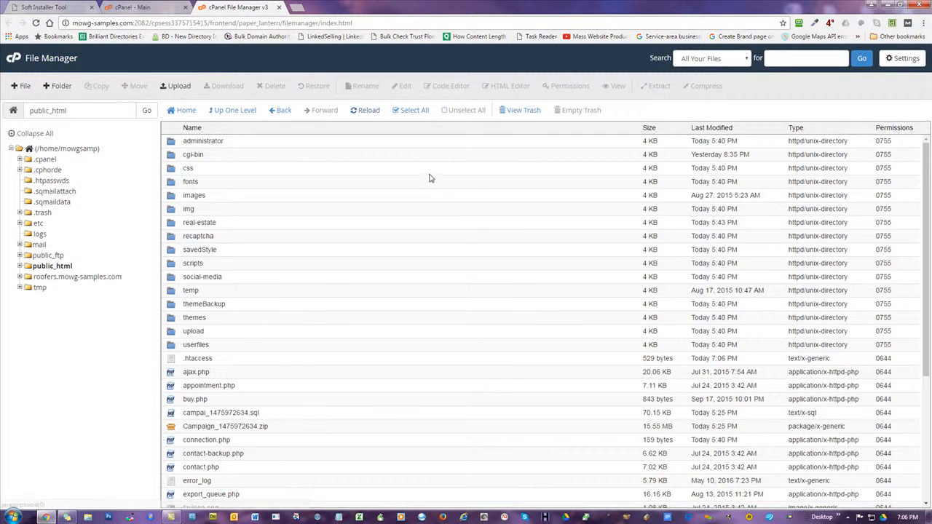
{"action": "left_click", "coordinate": [170, 361]}
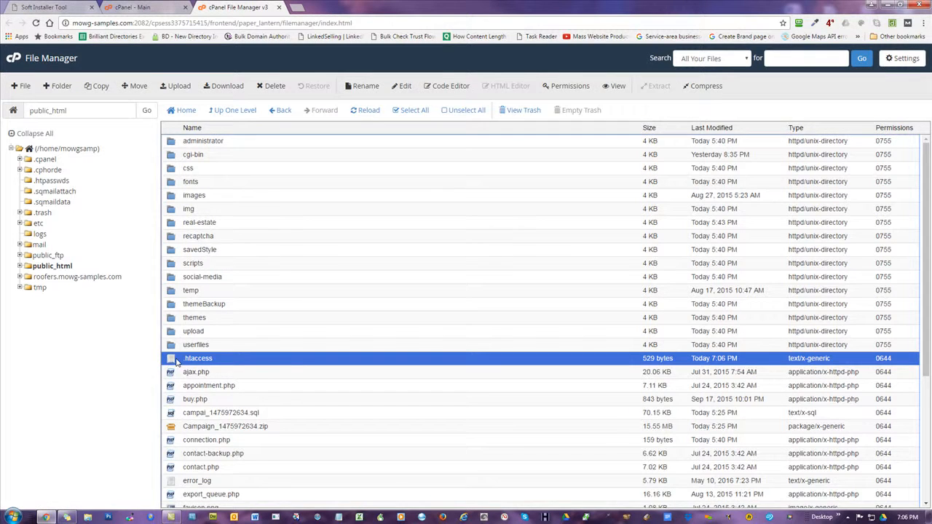
{"action": "right_click", "coordinate": [176, 362]}
{"action": "left_click", "coordinate": [190, 393]}
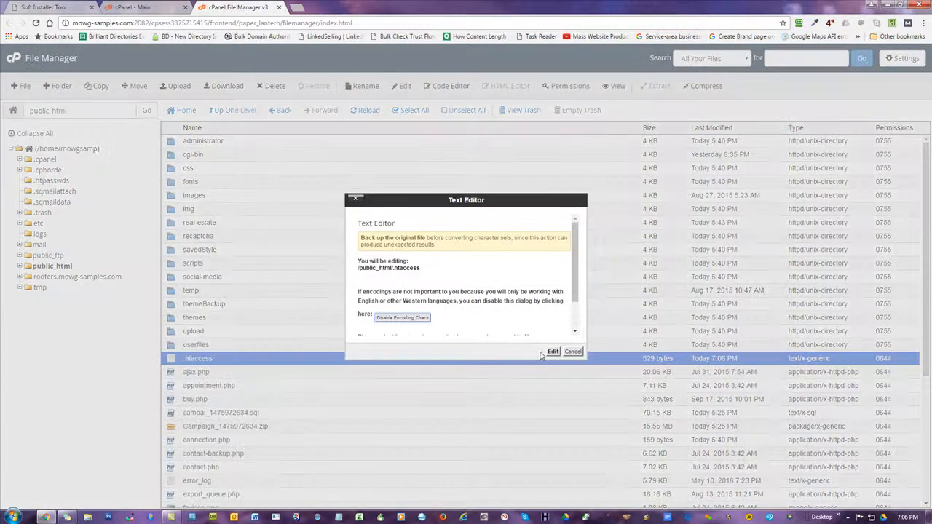
{"action": "left_click", "coordinate": [553, 352]}
Review the original rewrite rules, close the editor without saving, and open a new tab
{"action": "left_click_drag", "start_coordinate": [145, 304], "coordinate": [2, 62]}
{"action": "left_click", "coordinate": [707, 79]}
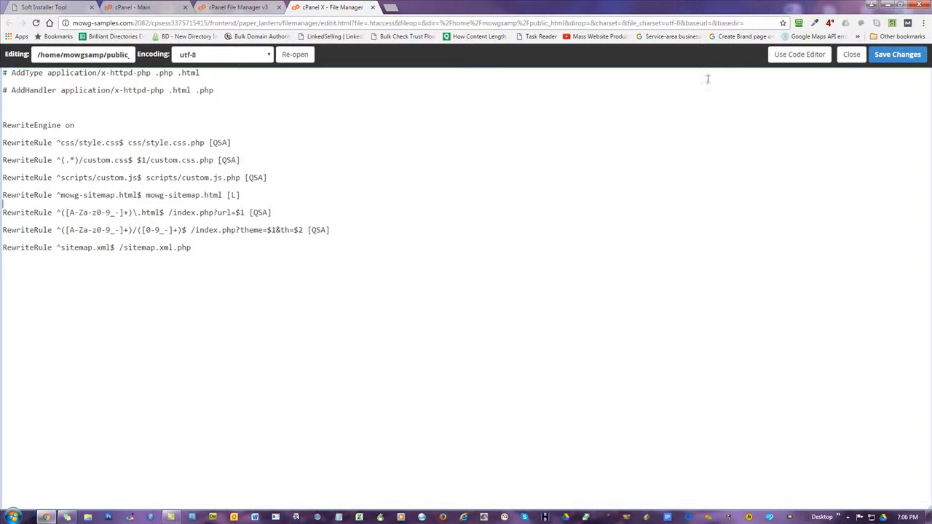
{"action": "left_click", "coordinate": [850, 56]}
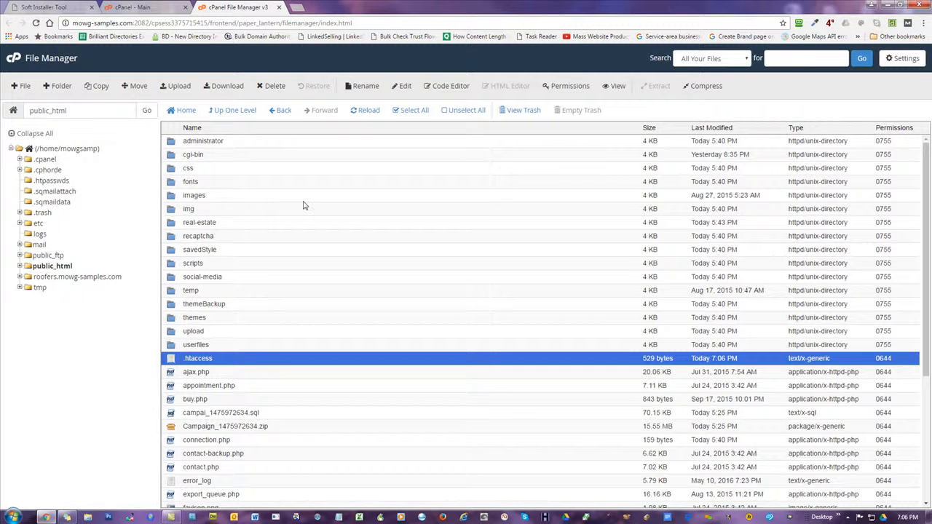
{"action": "left_click", "coordinate": [296, 7]}
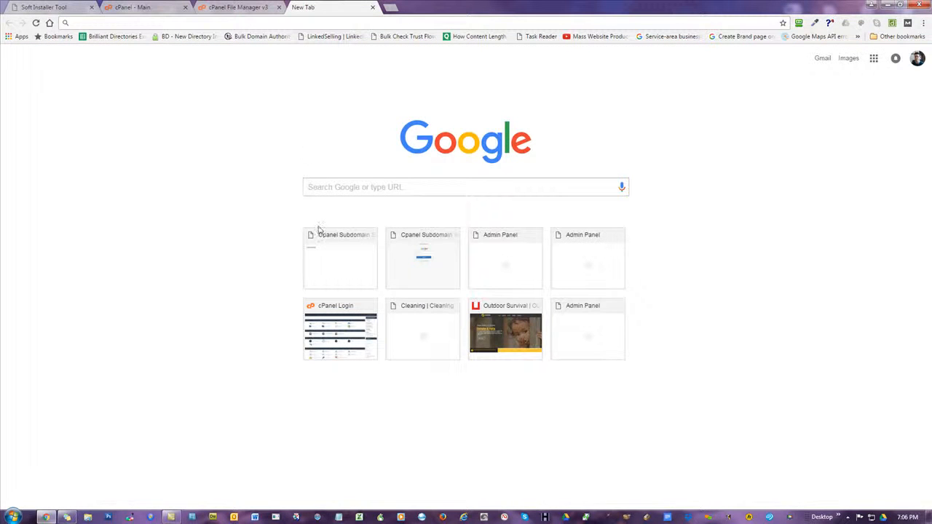
Search Google for 'pagespeed ins' and open the PageSpeed Insights tool's URL field
{"action": "type", "text": "pag"}
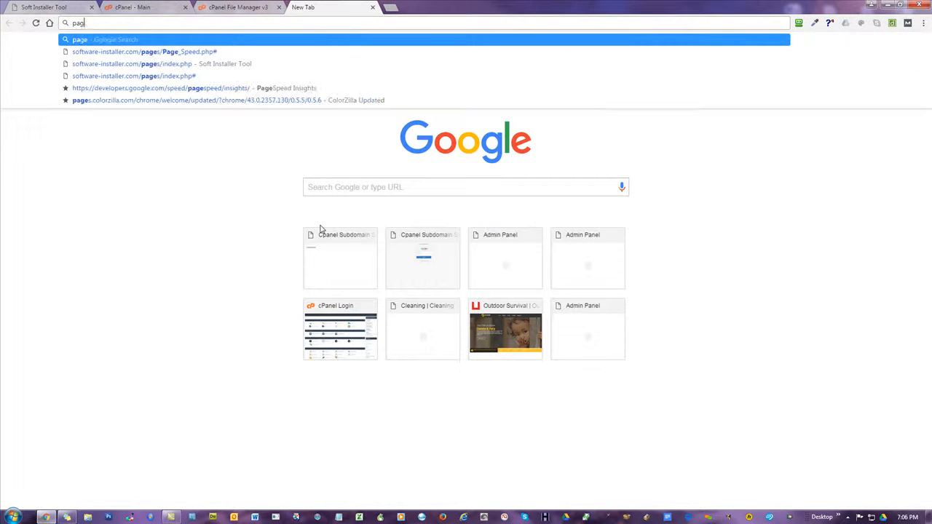
{"action": "type", "text": "espeed ins"}
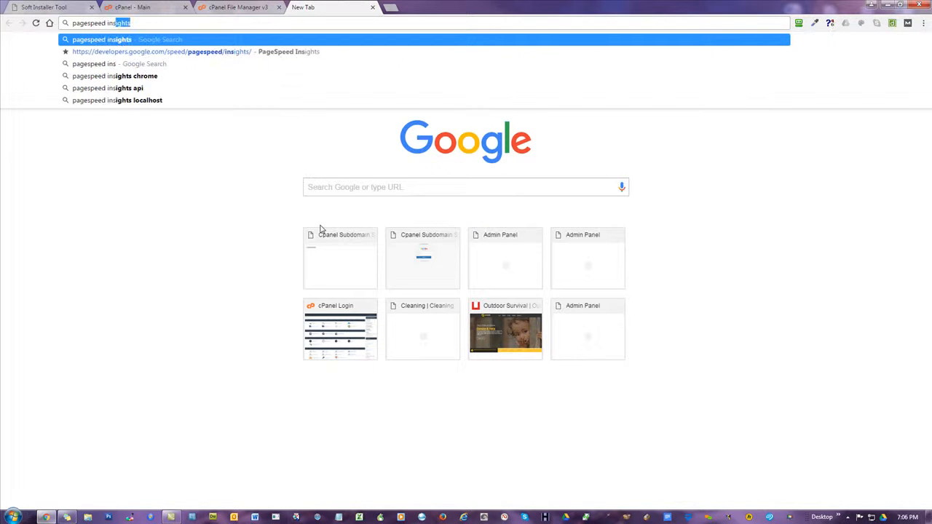
{"action": "key", "text": "Return"}
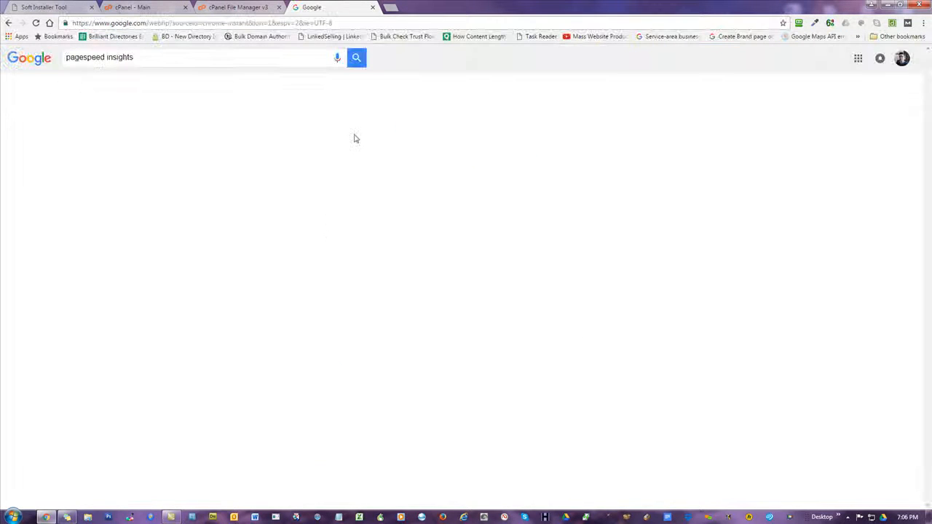
{"action": "left_click", "coordinate": [174, 133]}
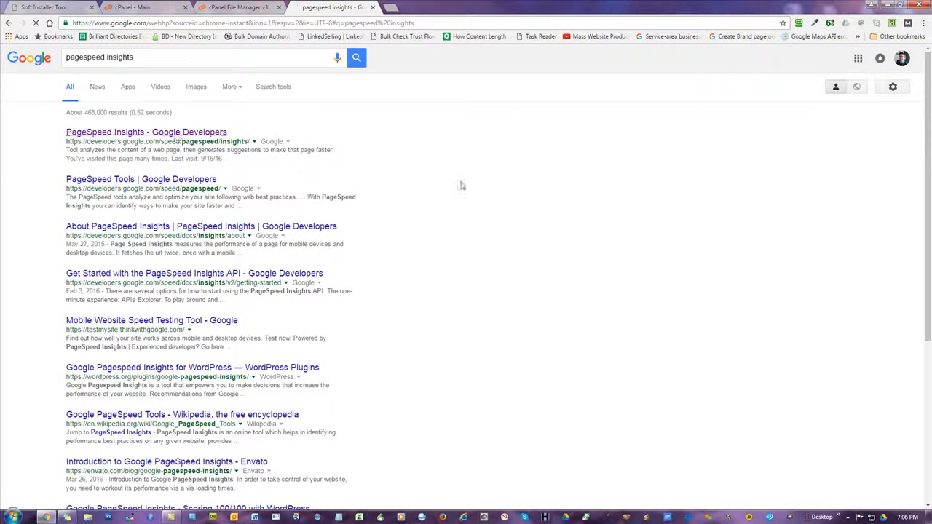
{"action": "left_click", "coordinate": [235, 197]}
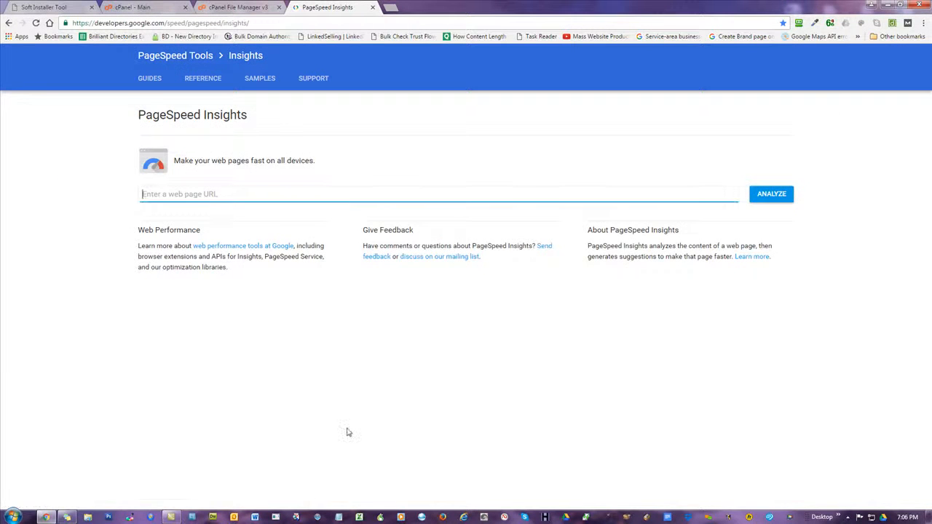
Analyze mowg-samples.com and compare its 40/100 mobile and 50/100 desktop scores
{"action": "type", "text": "mowg-sa"}
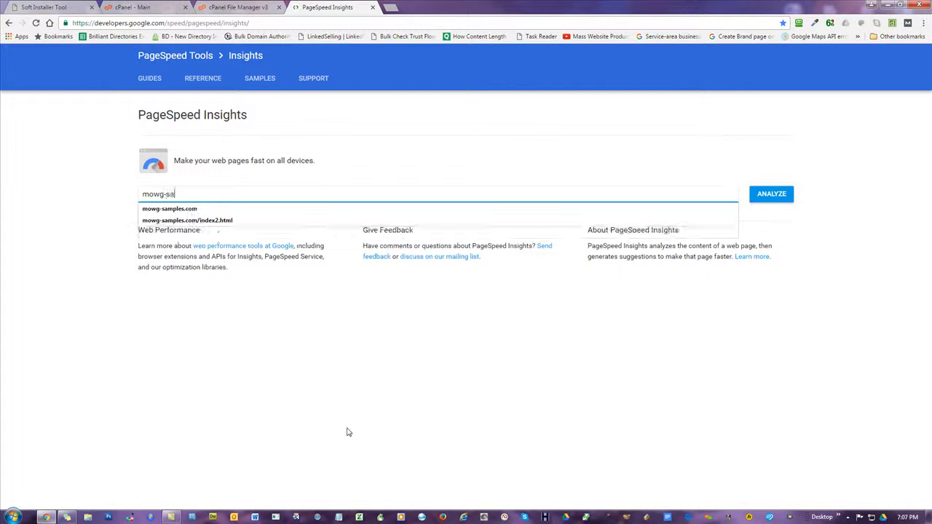
{"action": "key", "text": "Down"}
{"action": "key", "text": "Return"}
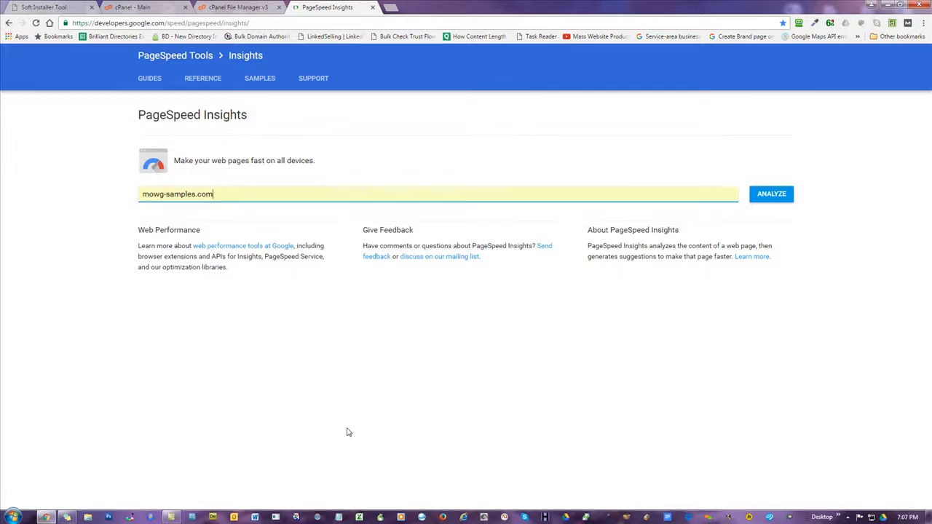
{"action": "left_click", "coordinate": [757, 193]}
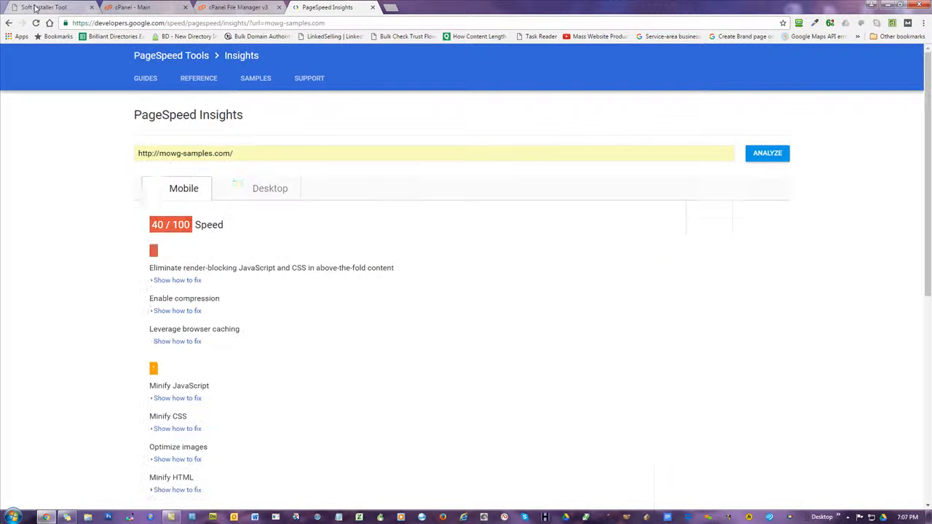
{"action": "left_click", "coordinate": [264, 188]}
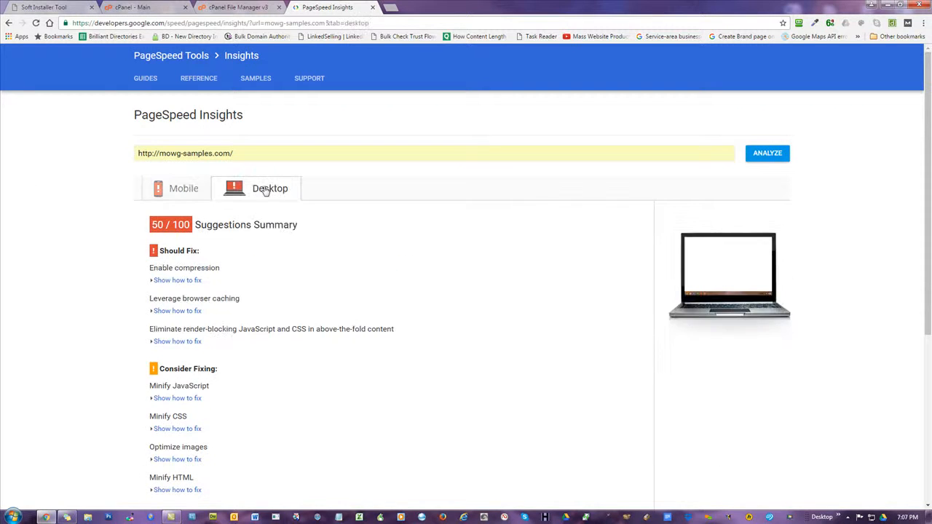
{"action": "left_click", "coordinate": [169, 192]}
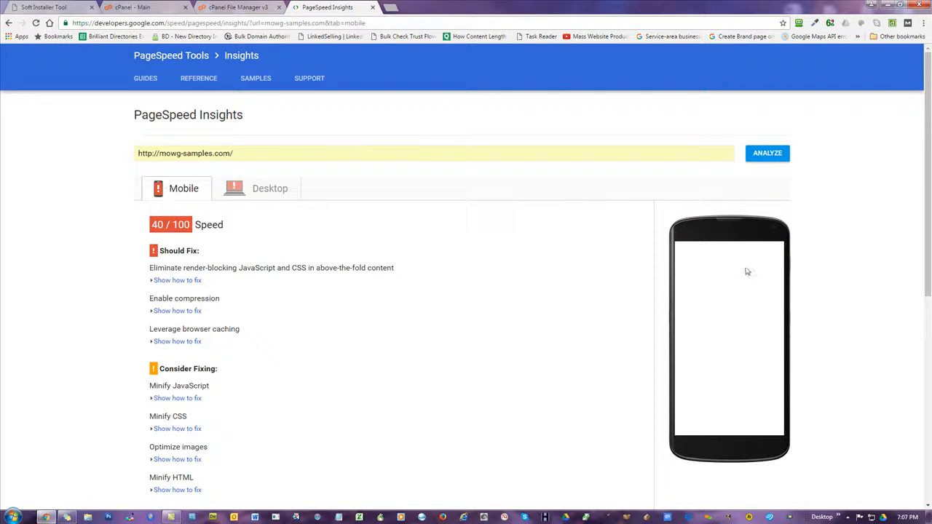
Load mowg-samples.com in a new tab, then return to the PageSpeed results
{"action": "left_click", "coordinate": [393, 8]}
{"action": "type", "text": "mowg-samples.com"}
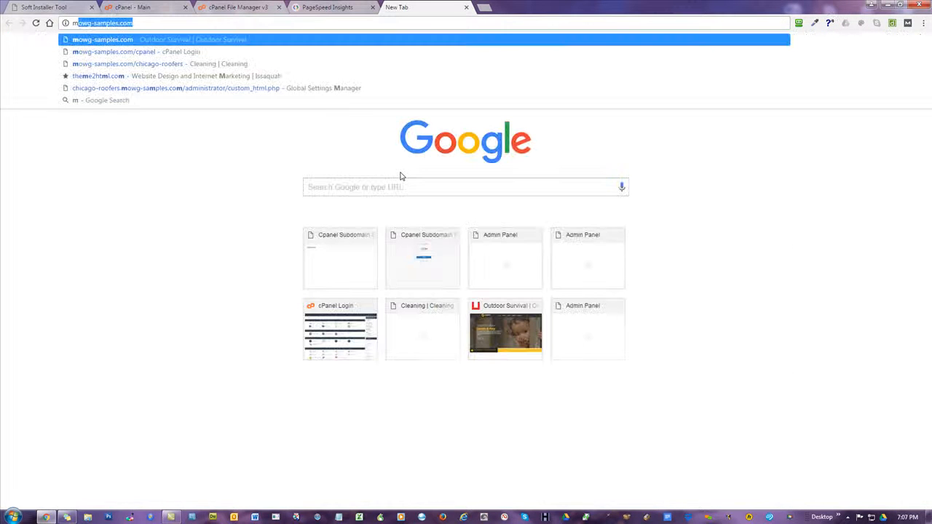
{"action": "key", "text": "Return"}
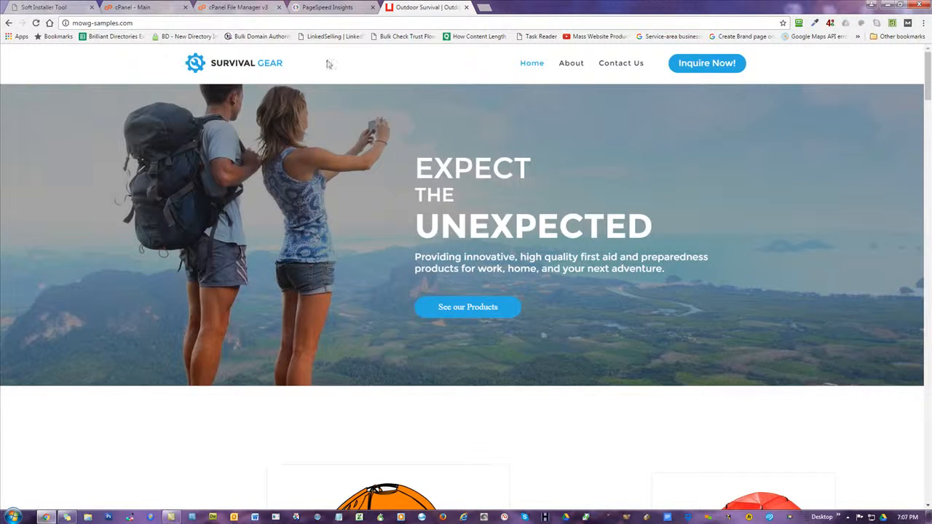
{"action": "left_click", "coordinate": [331, 8]}
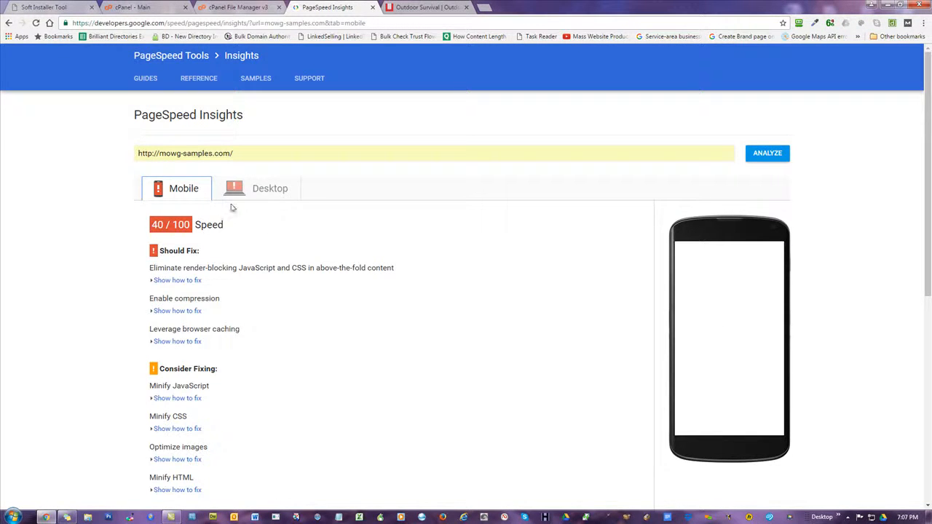
Review the desktop and mobile results in detail, then go to the Soft Installer Tool
{"action": "left_click", "coordinate": [262, 190]}
{"action": "left_click", "coordinate": [174, 188]}
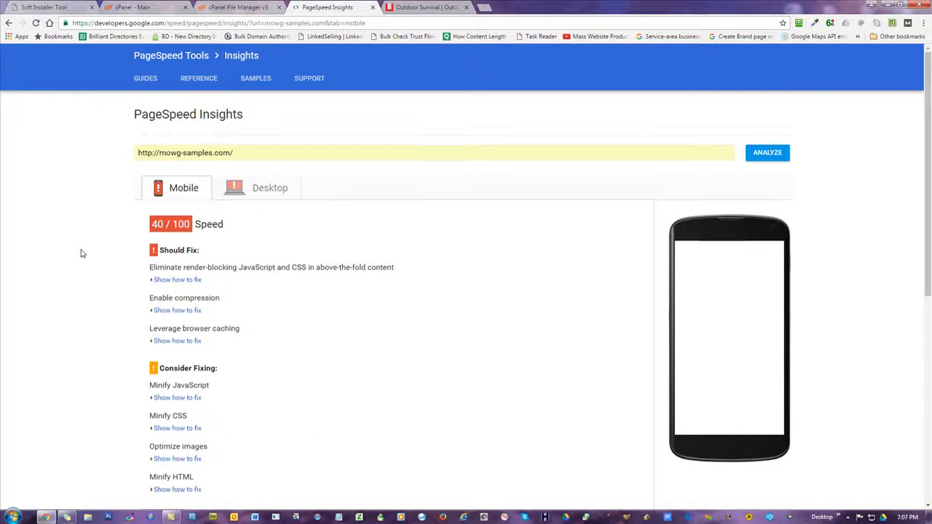
{"action": "scroll", "coordinate": [82, 254], "scroll_direction": "down", "scroll_amount": 2}
{"action": "scroll", "coordinate": [175, 201], "scroll_direction": "up", "scroll_amount": 1}
{"action": "left_click", "coordinate": [247, 146]}
{"action": "scroll", "coordinate": [110, 284], "scroll_direction": "down", "scroll_amount": 1}
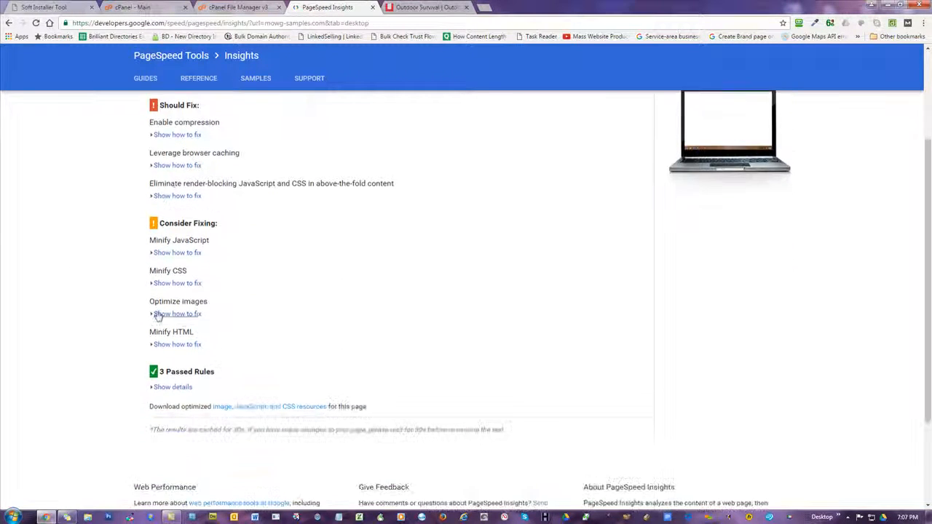
{"action": "scroll", "coordinate": [95, 264], "scroll_direction": "up", "scroll_amount": 1}
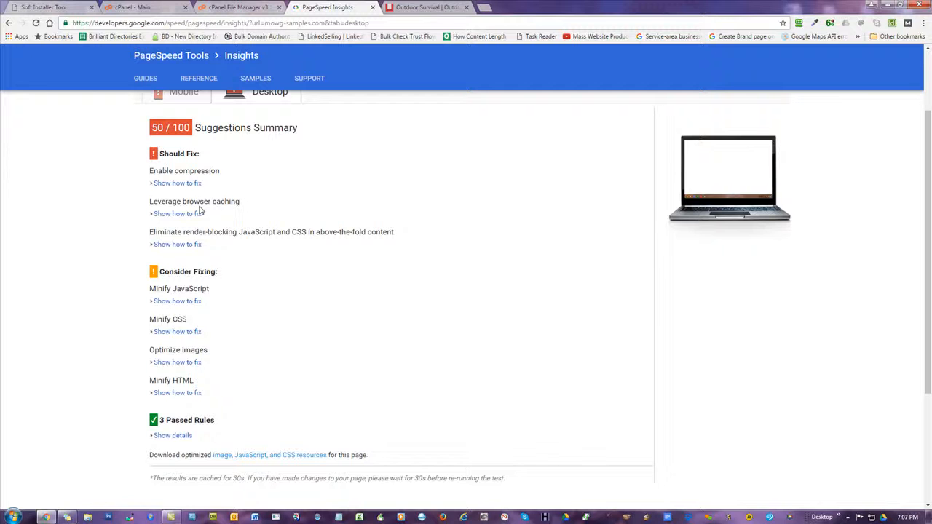
{"action": "scroll", "coordinate": [225, 211], "scroll_direction": "up", "scroll_amount": 1}
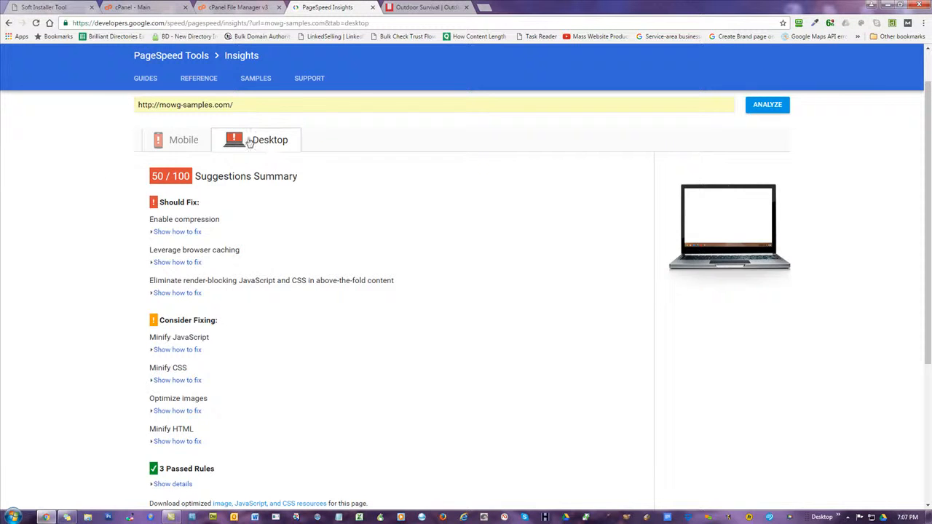
{"action": "left_click", "coordinate": [183, 139]}
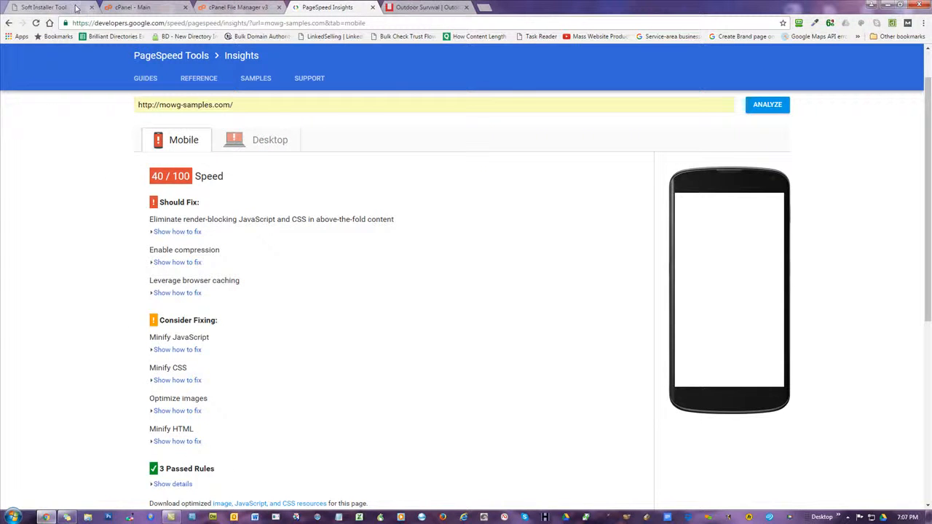
{"action": "left_click", "coordinate": [76, 7]}
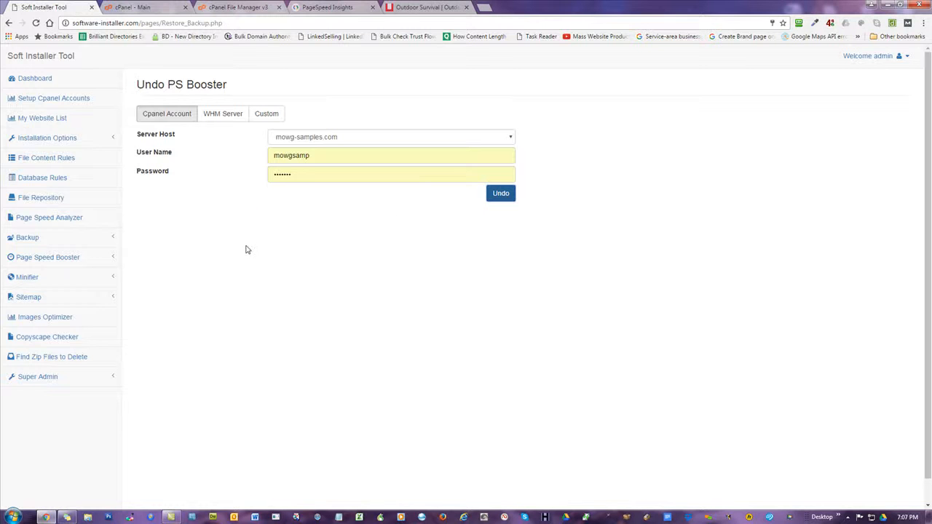
Reapply the PS Booster to mowg-samples.com, confirm, and dismiss the success message
{"action": "left_click", "coordinate": [44, 257]}
{"action": "left_click", "coordinate": [43, 276]}
{"action": "left_click", "coordinate": [322, 138]}
{"action": "scroll", "coordinate": [377, 258], "scroll_direction": "down", "scroll_amount": 5}
{"action": "scroll", "coordinate": [325, 190], "scroll_direction": "up", "scroll_amount": 4}
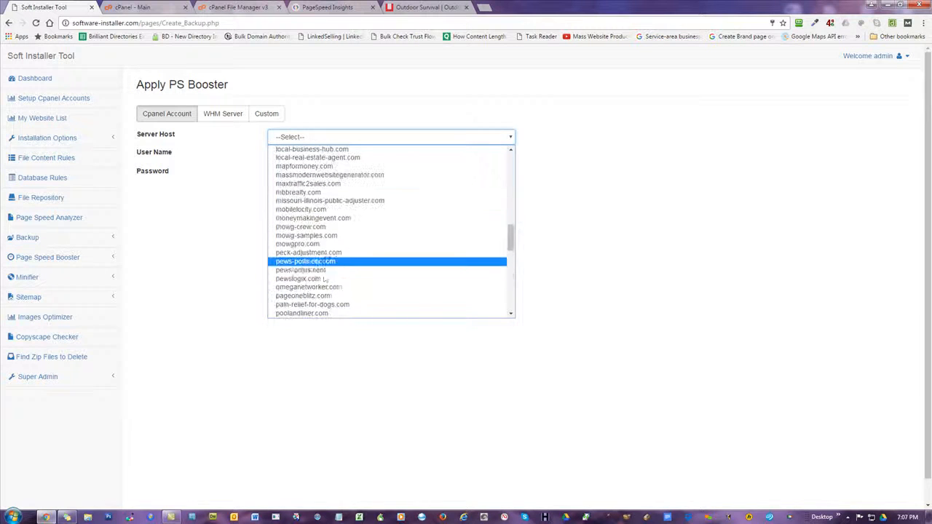
{"action": "left_click", "coordinate": [321, 239]}
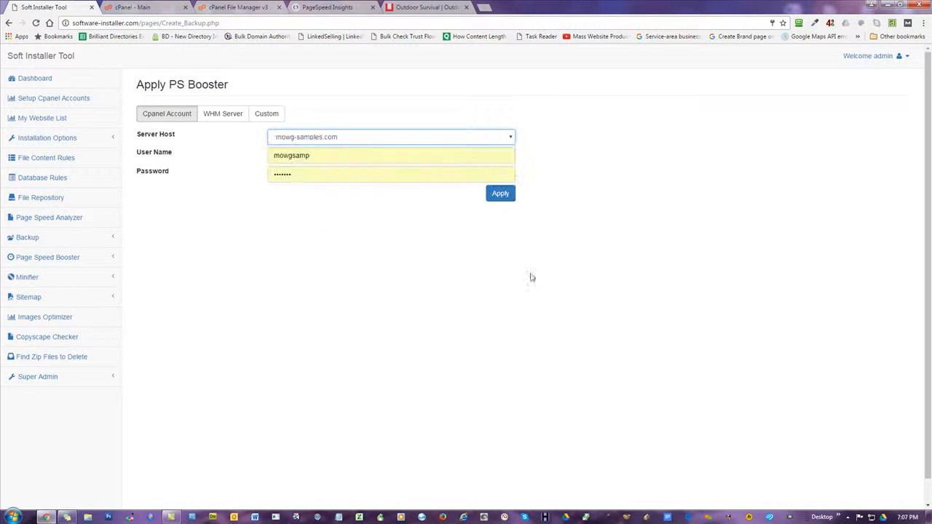
{"action": "left_click", "coordinate": [502, 193]}
{"action": "left_click", "coordinate": [483, 325]}
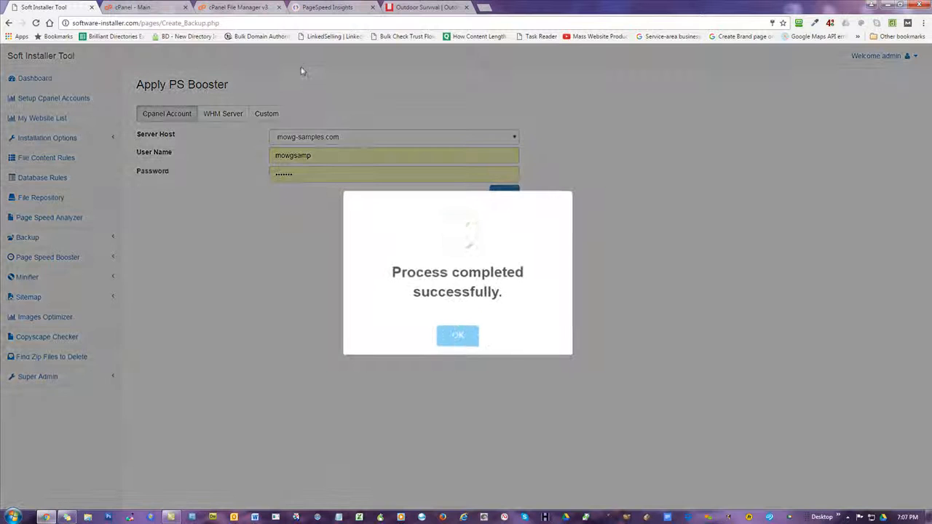
{"action": "left_click", "coordinate": [449, 343]}
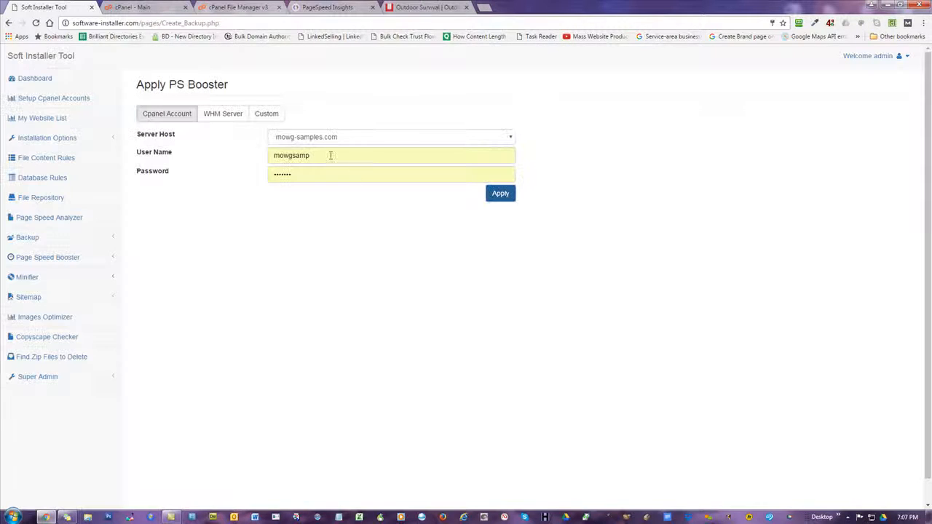
{"action": "left_click", "coordinate": [328, 7]}
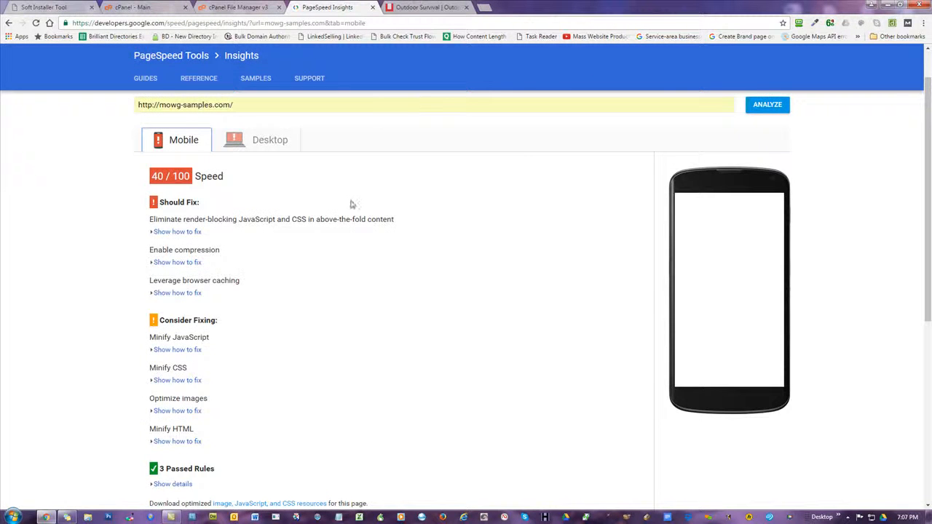
Re-analyze mowg-samples.com, compare the new 69/100 mobile and 86/100 desktop scores, and open Calculator
{"action": "scroll", "coordinate": [346, 204], "scroll_direction": "up", "scroll_amount": 1}
{"action": "left_click", "coordinate": [758, 158]}
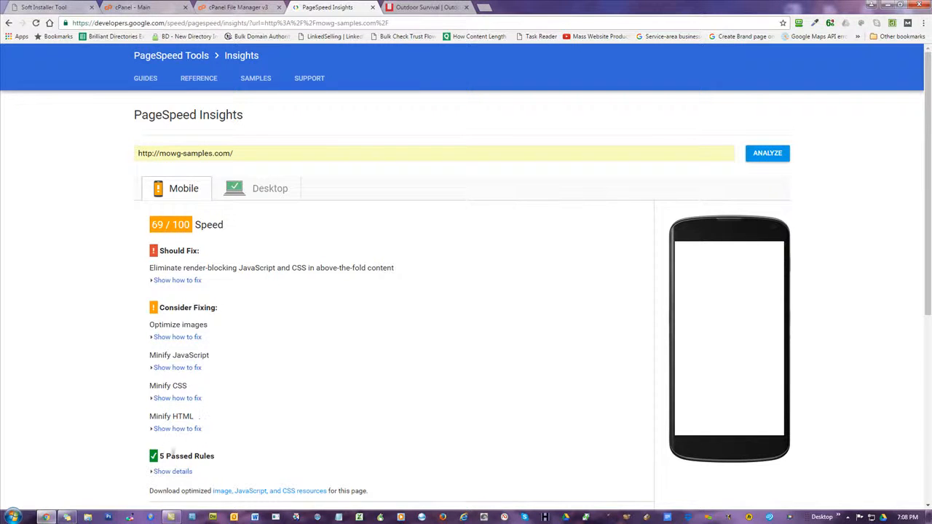
{"action": "left_click", "coordinate": [270, 192]}
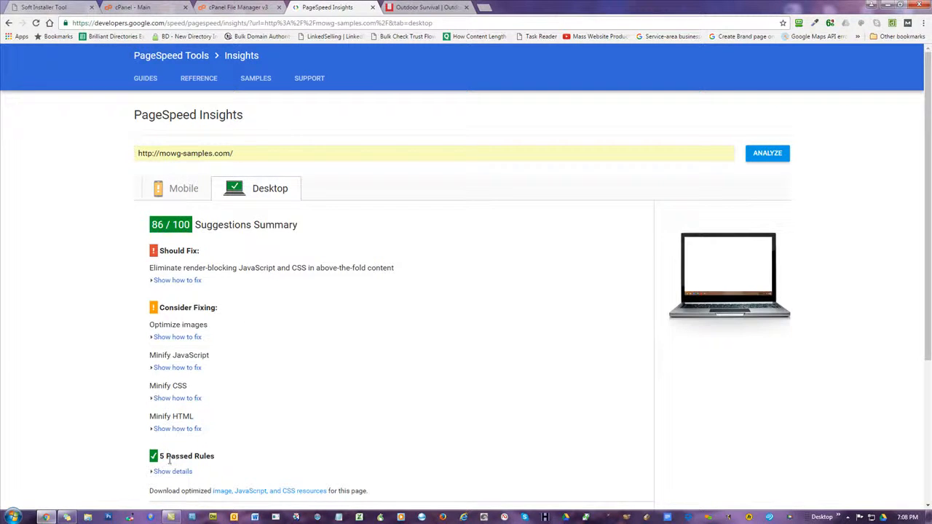
{"action": "left_click", "coordinate": [174, 191]}
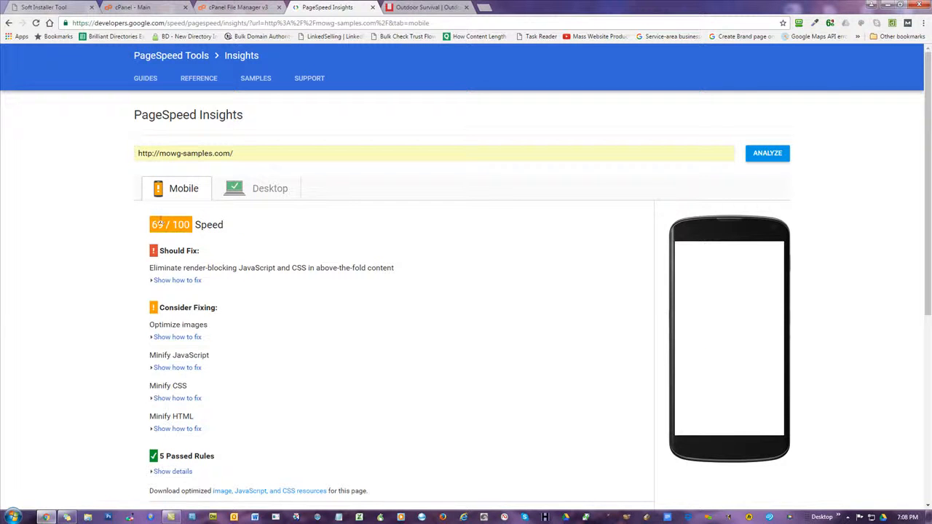
{"action": "left_click", "coordinate": [265, 194]}
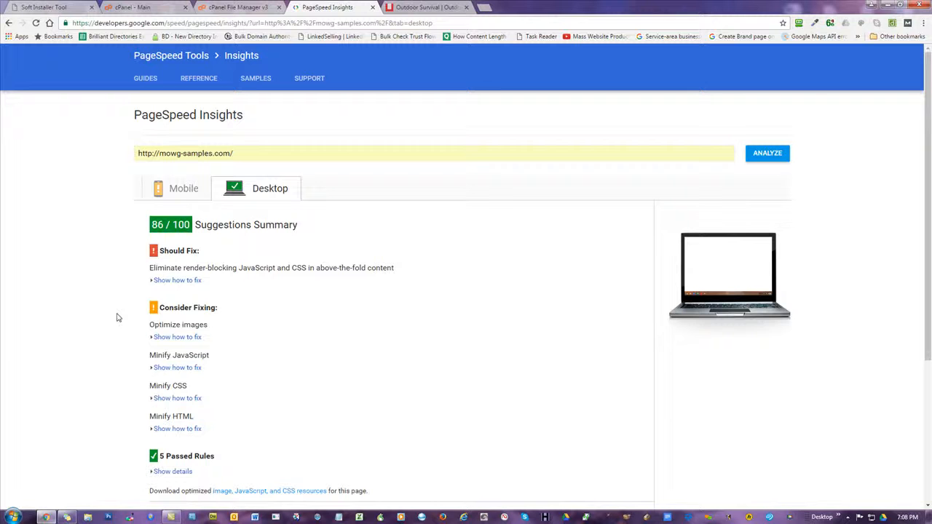
{"action": "key", "text": "XF86Calculator"}
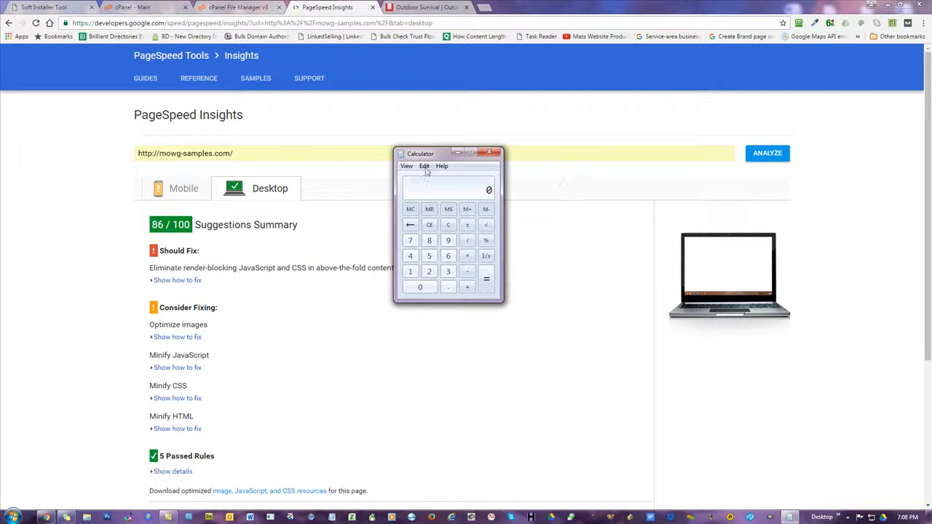
Move Calculator aside to check the 69 mobile score in PageSpeed Insights
{"action": "left_click_drag", "start_coordinate": [433, 154], "coordinate": [931, 185]}
{"action": "left_click", "coordinate": [179, 194]}
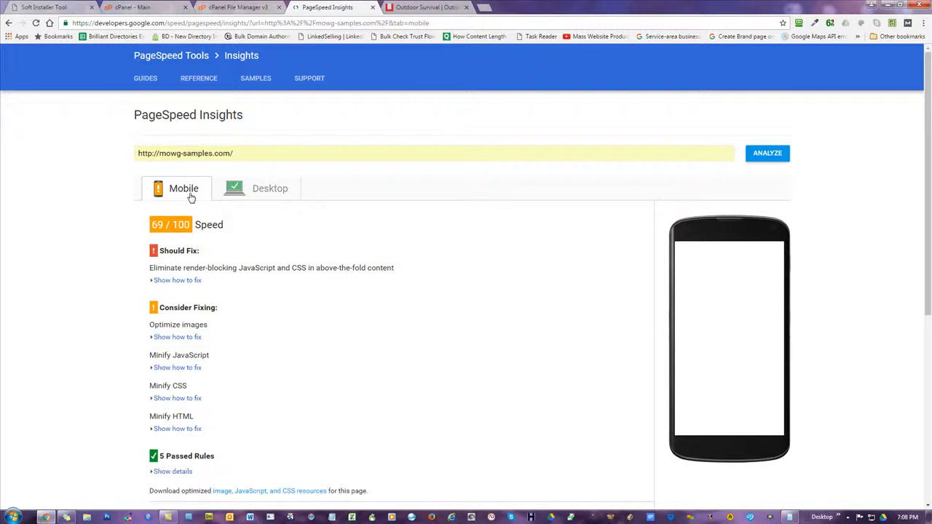
{"action": "left_click_drag", "start_coordinate": [163, 225], "coordinate": [147, 227]}
{"action": "left_click_drag", "start_coordinate": [931, 190], "coordinate": [415, 185]}
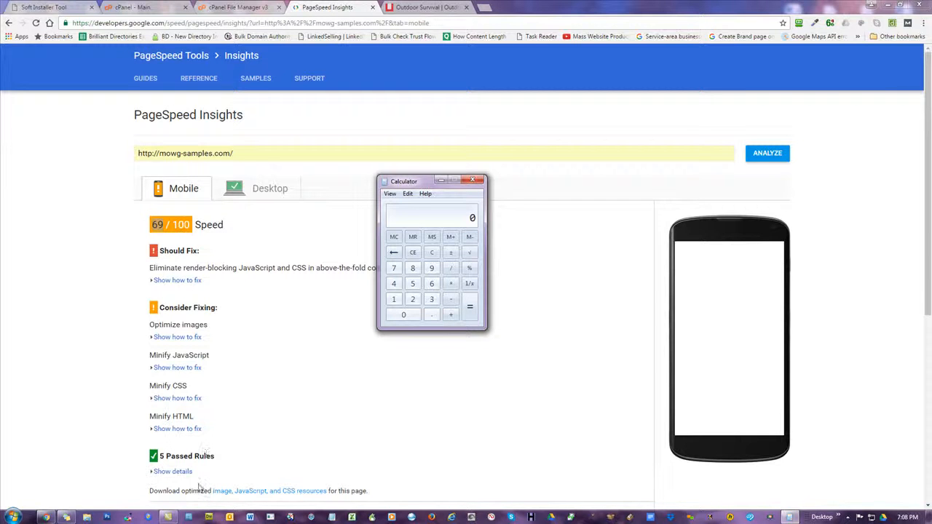
Start a running sum with 49 in Calculator, then check the desktop score
{"action": "left_click", "coordinate": [395, 284]}
{"action": "left_click", "coordinate": [433, 269]}
{"action": "left_click", "coordinate": [451, 315]}
{"action": "left_click_drag", "start_coordinate": [405, 187], "coordinate": [682, 194]}
{"action": "left_click", "coordinate": [748, 190]}
{"action": "left_click", "coordinate": [264, 189]}
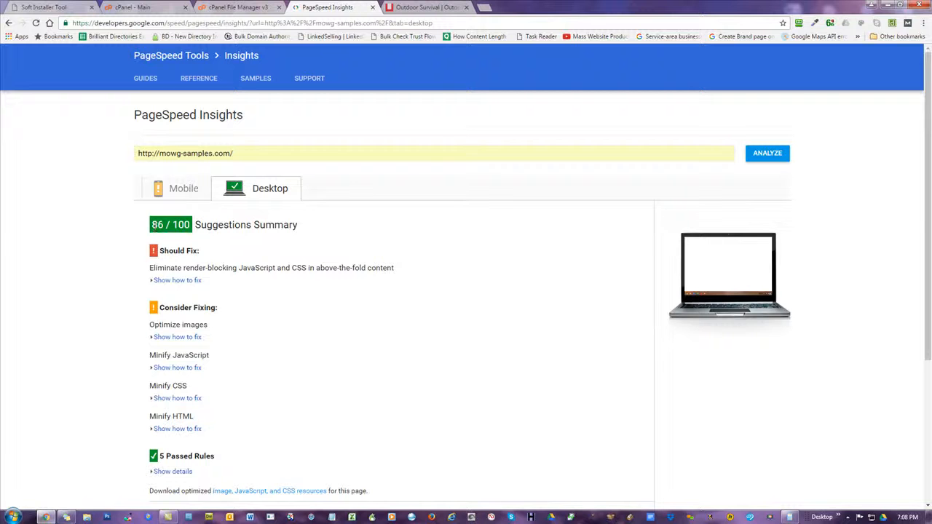
{"action": "left_click_drag", "start_coordinate": [931, 186], "coordinate": [331, 187]}
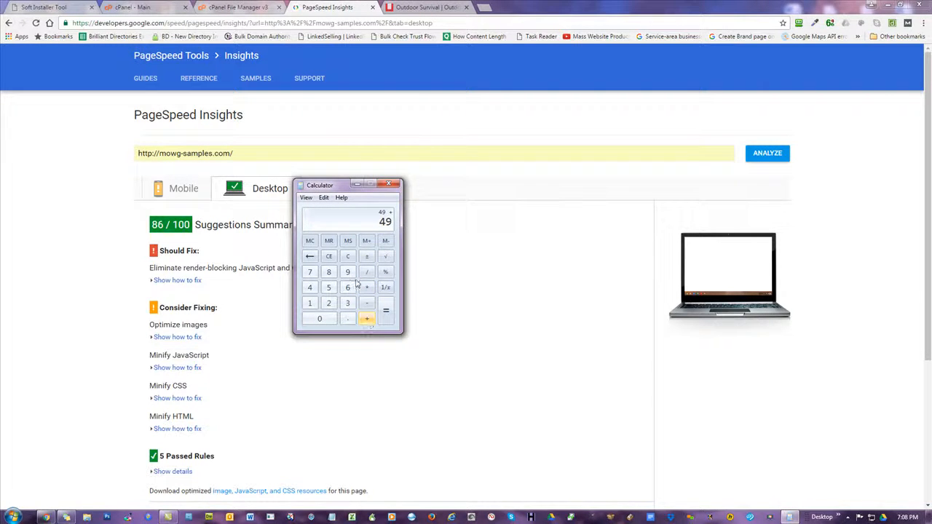
Add 36 and 20 to reach 105, then move Calculator off the screen
{"action": "left_click", "coordinate": [347, 303]}
{"action": "left_click", "coordinate": [348, 288]}
{"action": "left_click", "coordinate": [367, 321]}
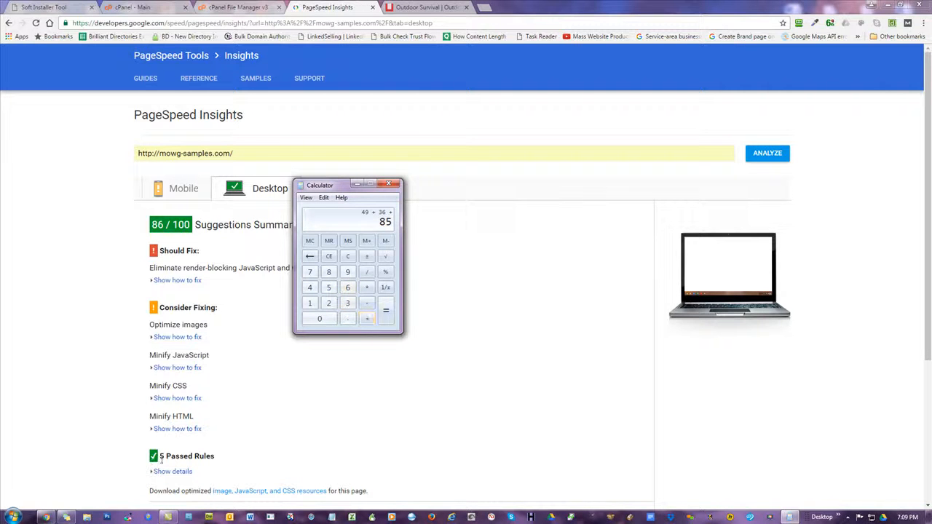
{"action": "left_click", "coordinate": [328, 303]}
{"action": "left_click", "coordinate": [317, 319]}
{"action": "left_click", "coordinate": [386, 310]}
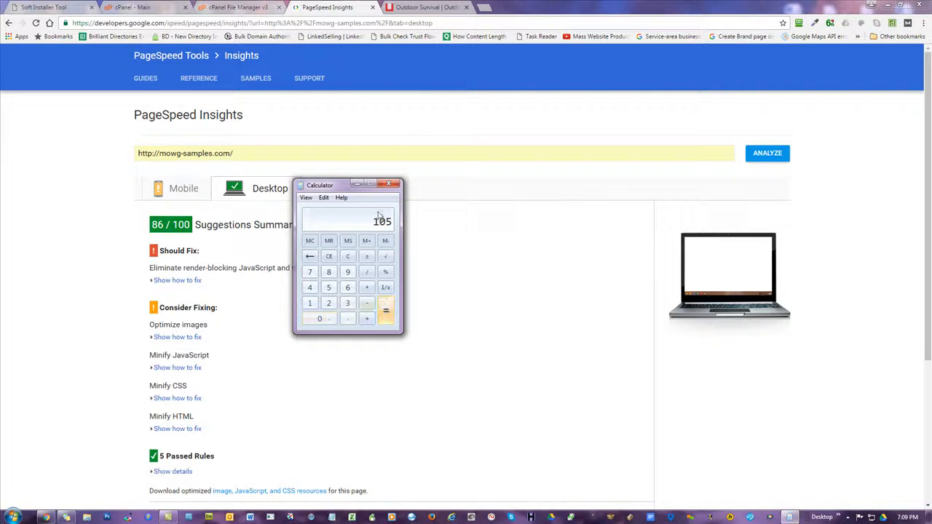
{"action": "left_click_drag", "start_coordinate": [331, 186], "coordinate": [931, 184]}
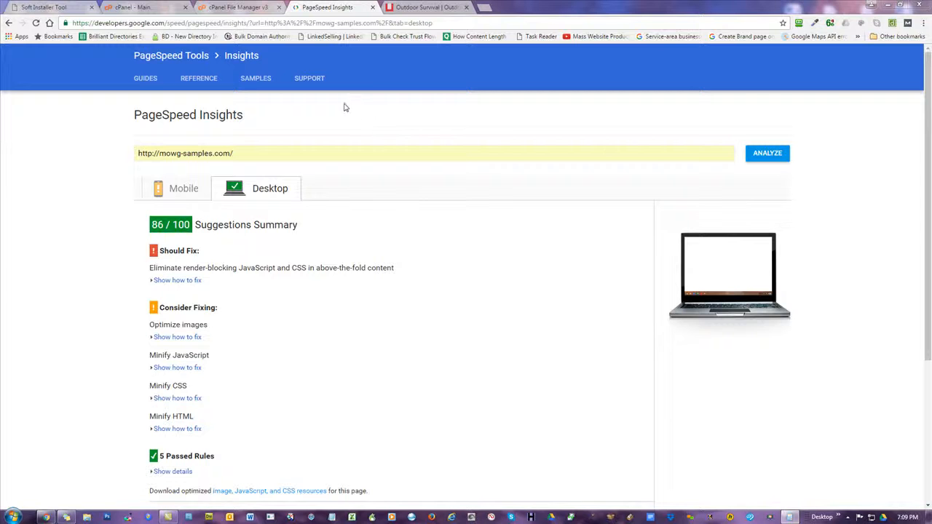
Leave the Apply PS Booster form for mowg-samples.com as set and switch to the Survival Gear site
{"action": "left_click", "coordinate": [62, 7]}
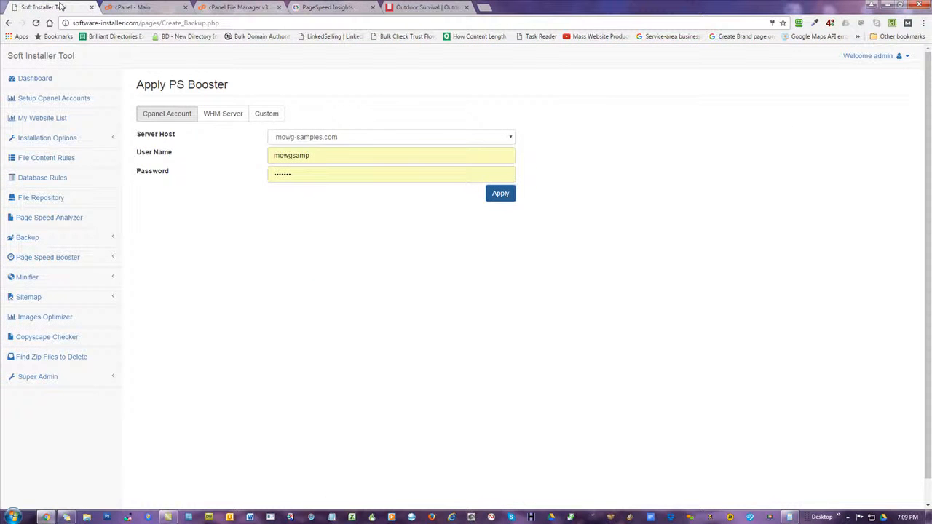
{"action": "left_click", "coordinate": [85, 257]}
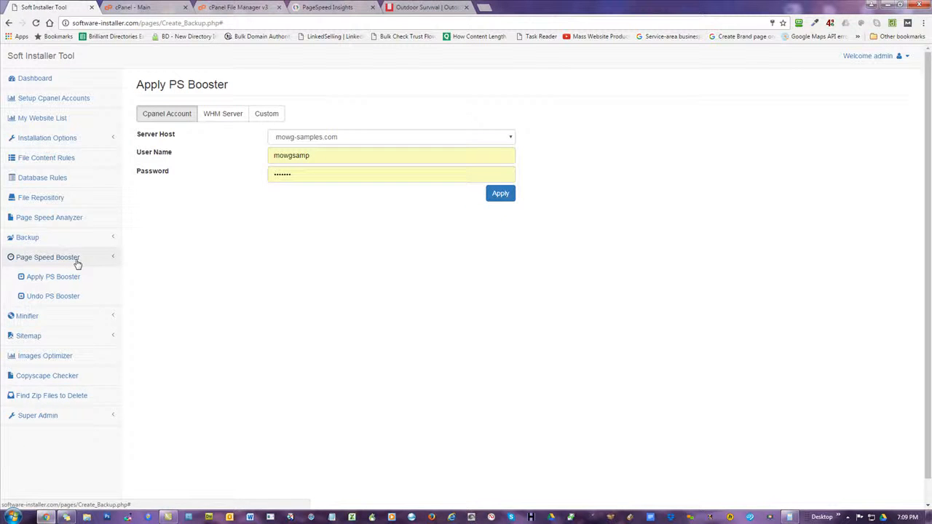
{"action": "left_click", "coordinate": [76, 258]}
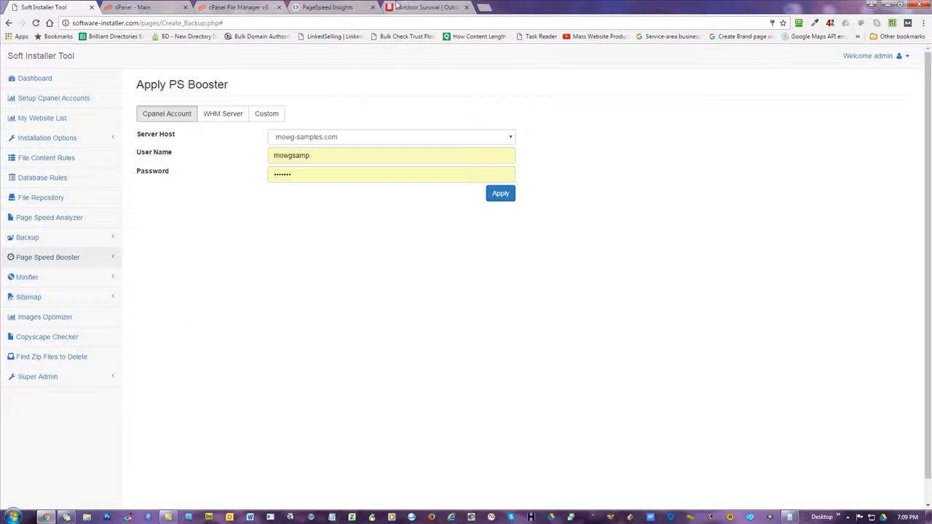
{"action": "left_click", "coordinate": [399, 7]}
Reload the Survival Gear homepage, scroll through it and back to the top, then return to Soft Installer Tool
{"action": "left_click", "coordinate": [36, 23]}
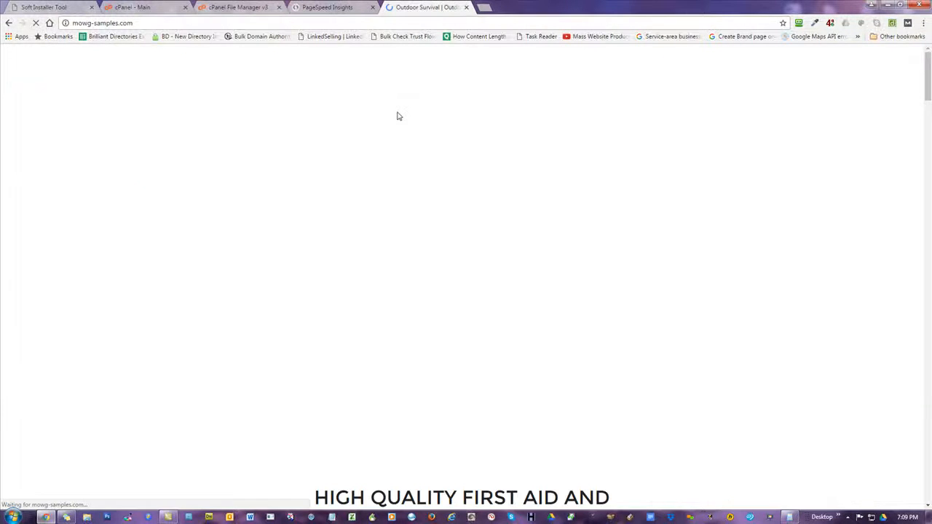
{"action": "scroll", "coordinate": [653, 150], "scroll_direction": "down", "scroll_amount": 10}
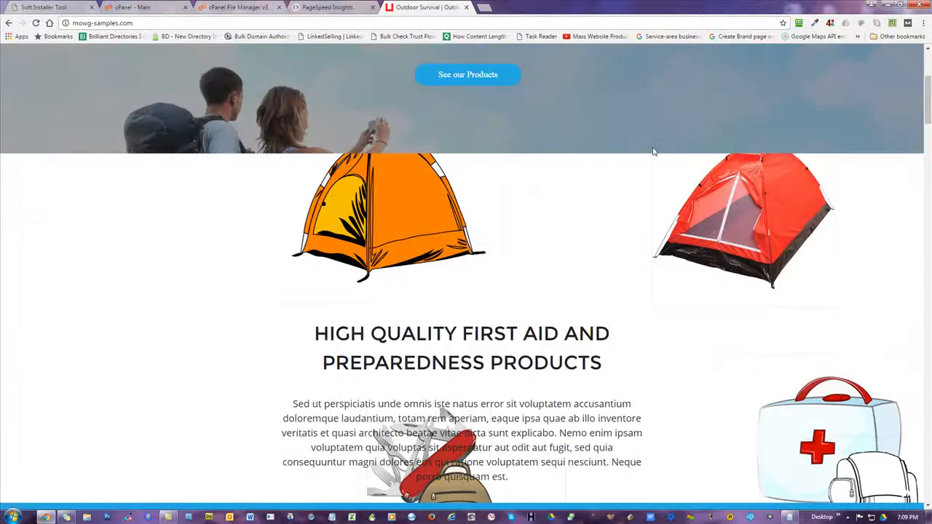
{"action": "scroll", "coordinate": [663, 164], "scroll_direction": "down", "scroll_amount": 15}
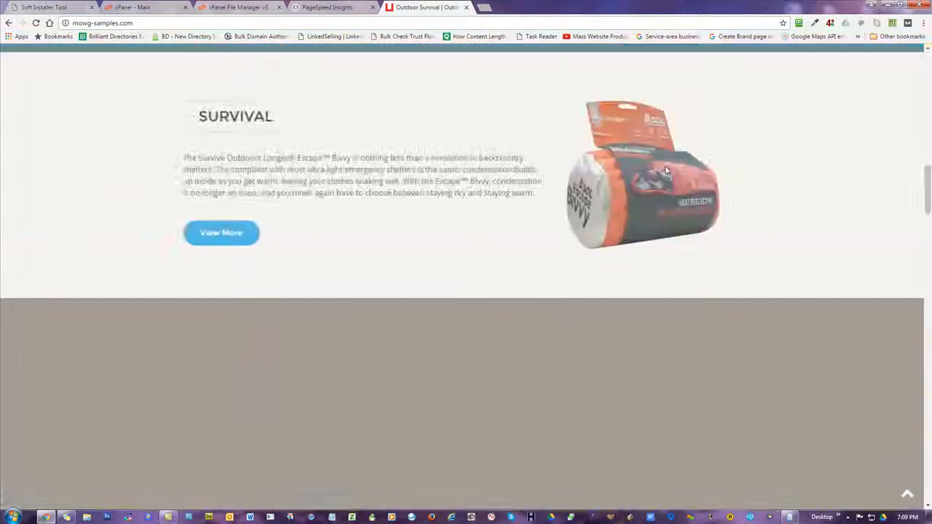
{"action": "scroll", "coordinate": [664, 168], "scroll_direction": "down", "scroll_amount": 3}
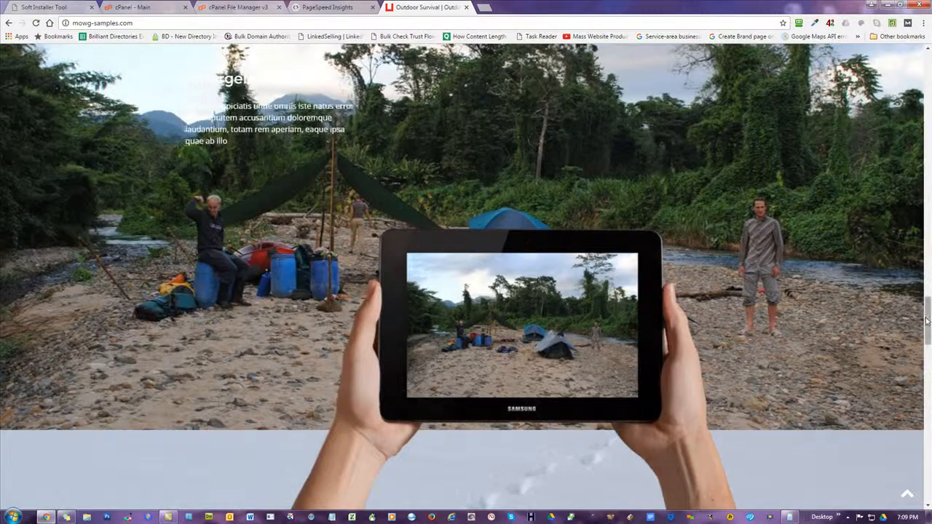
{"action": "left_click_drag", "start_coordinate": [927, 320], "coordinate": [925, 59]}
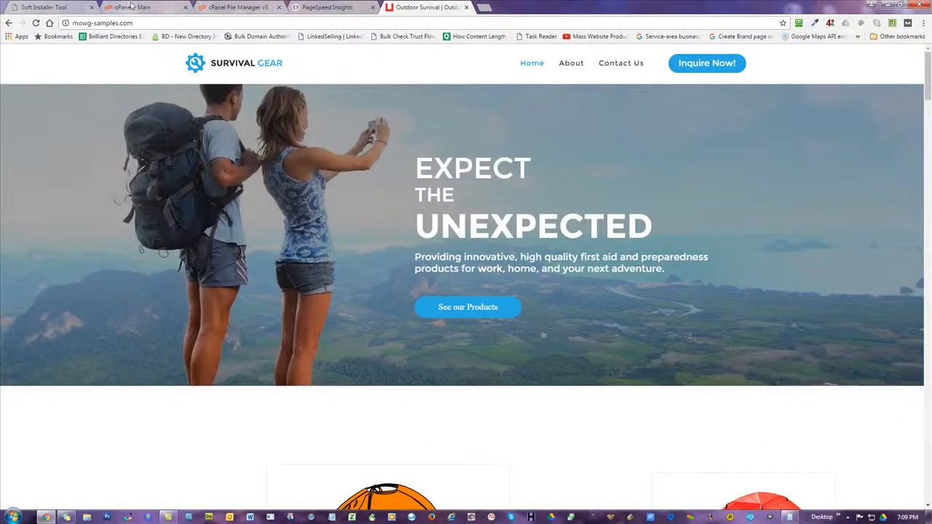
{"action": "left_click", "coordinate": [343, 7]}
Open the Minifier's Minify Images (Google) page in Soft Installer Tool
{"action": "left_click", "coordinate": [44, 7]}
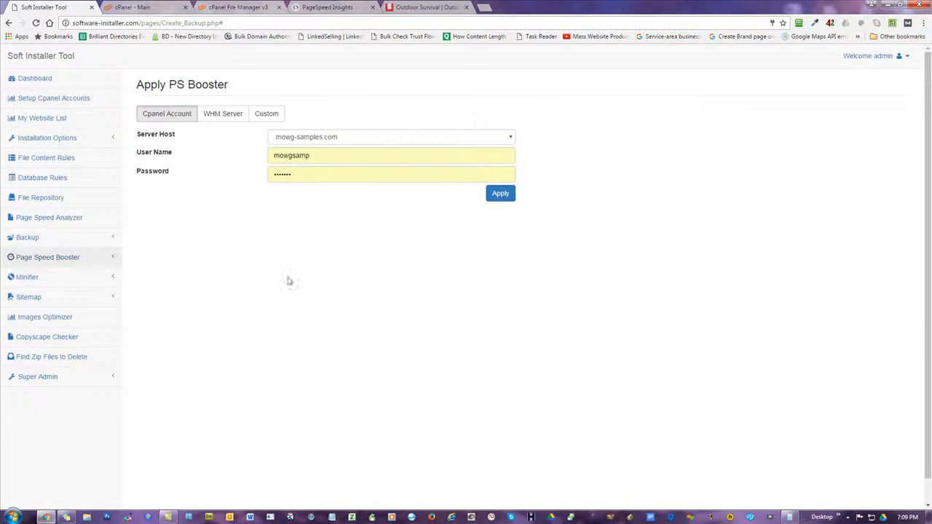
{"action": "left_click", "coordinate": [35, 277]}
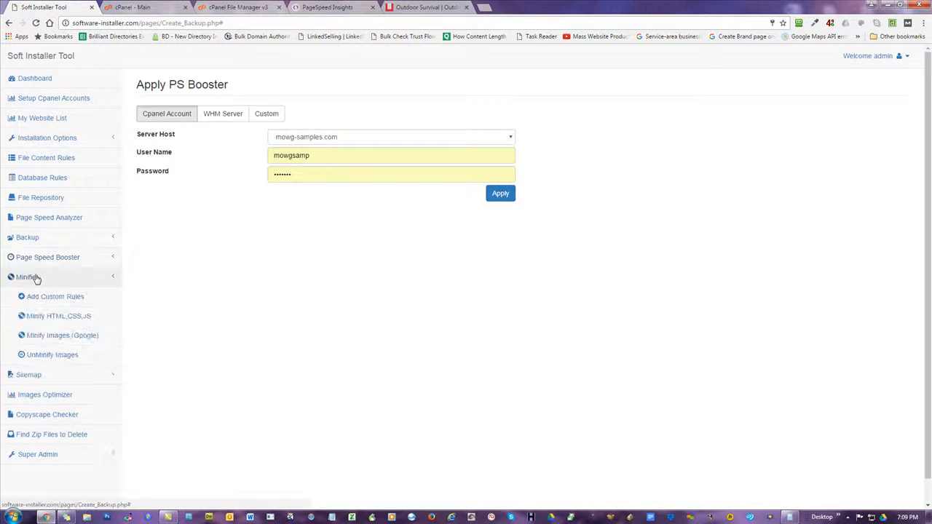
{"action": "left_click", "coordinate": [66, 335]}
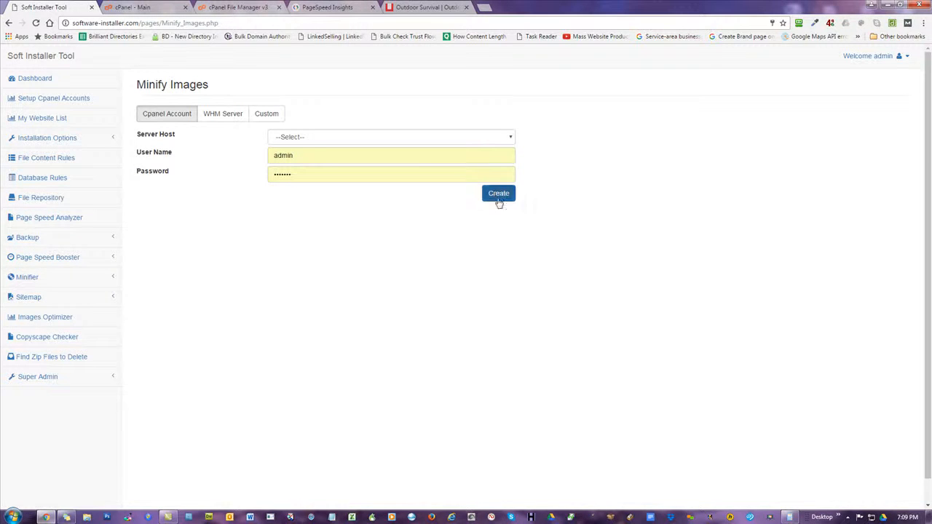
Choose mowg-samples.com as server host and create the image minification, confirming it
{"action": "left_click", "coordinate": [302, 138]}
{"action": "scroll", "coordinate": [328, 203], "scroll_direction": "down", "scroll_amount": 7}
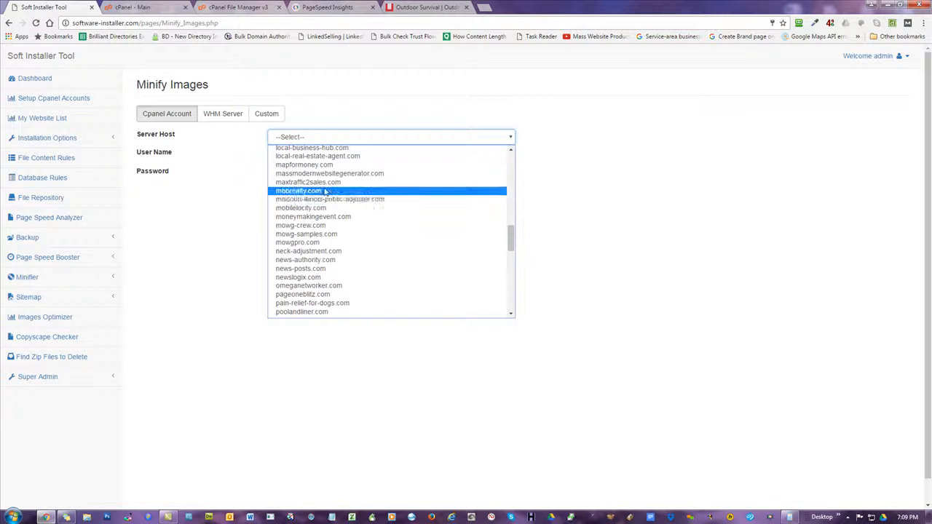
{"action": "left_click", "coordinate": [310, 233]}
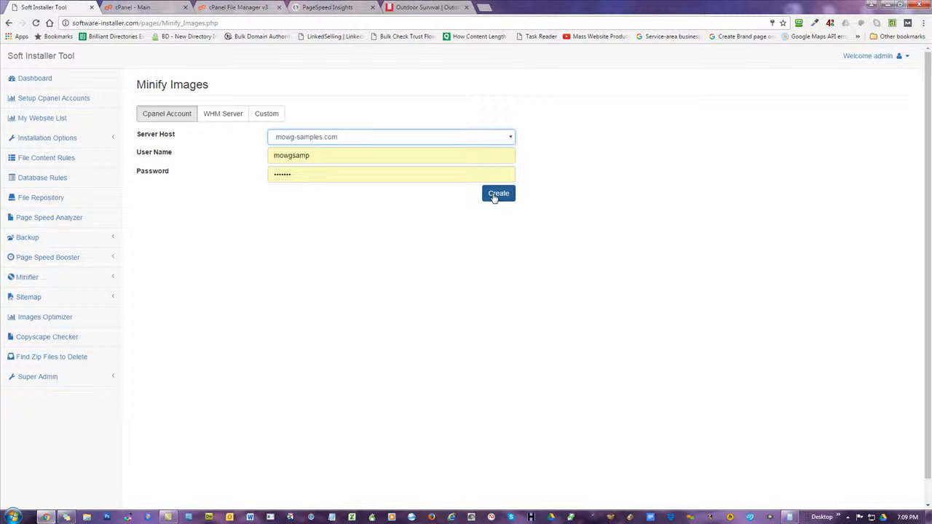
{"action": "left_click", "coordinate": [494, 195]}
{"action": "left_click", "coordinate": [482, 331]}
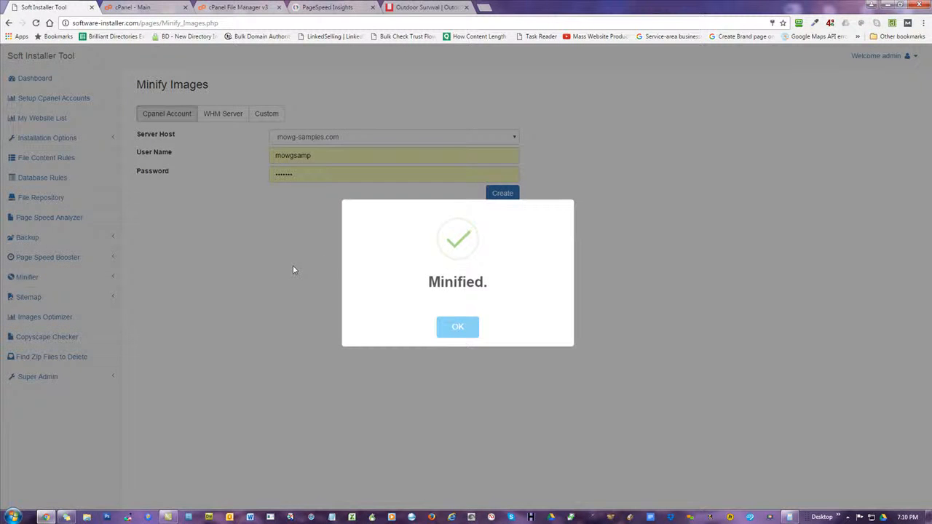
Dismiss the Minified notice, re-analyze mowg-samples.com and view the new 70 mobile and 88 desktop scores
{"action": "left_click", "coordinate": [456, 333]}
{"action": "left_click", "coordinate": [300, 8]}
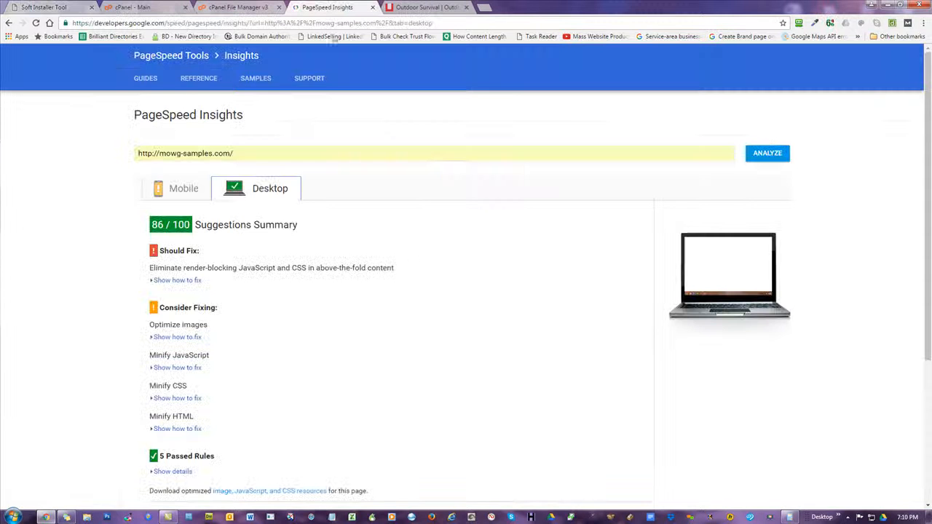
{"action": "left_click", "coordinate": [180, 191]}
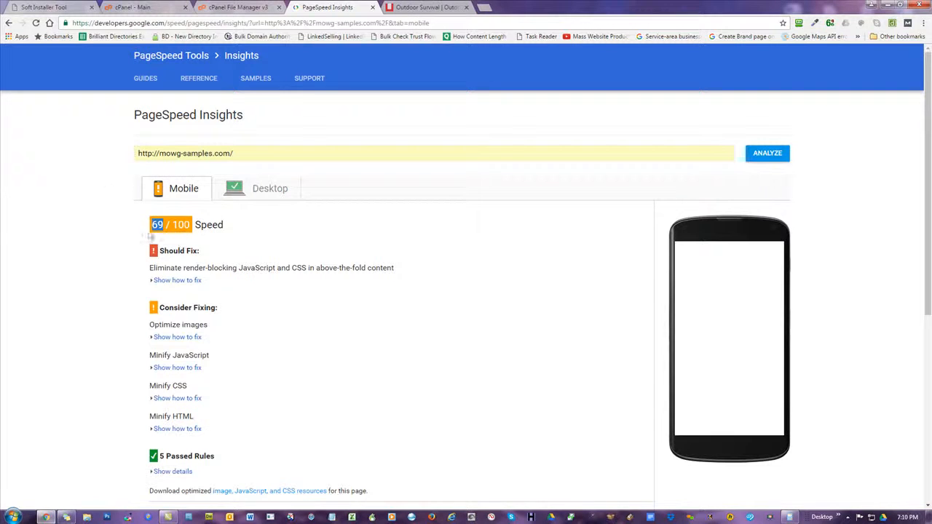
{"action": "left_click", "coordinate": [249, 191]}
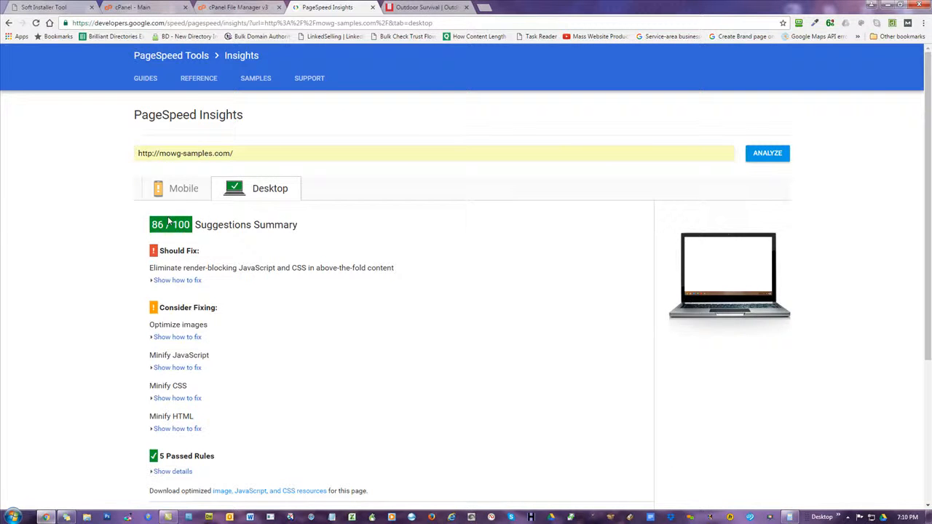
{"action": "left_click", "coordinate": [179, 190]}
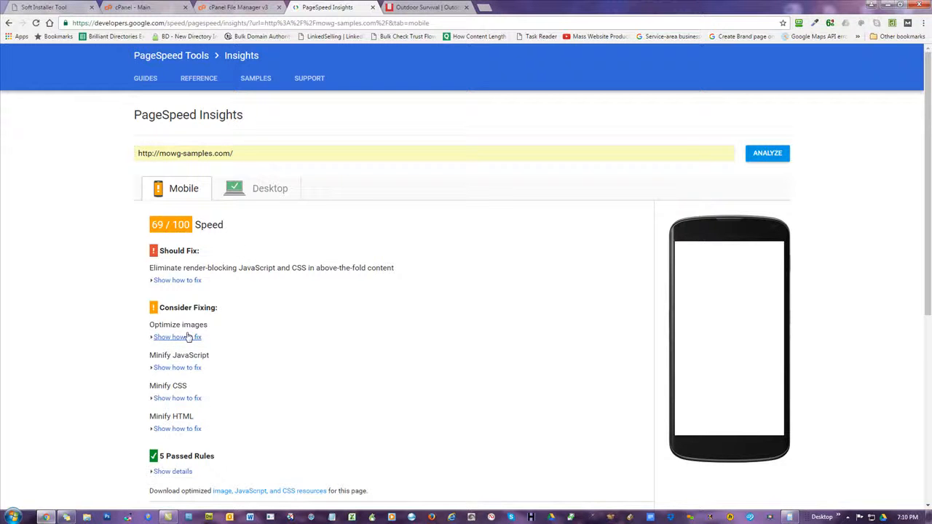
{"action": "left_click", "coordinate": [253, 197]}
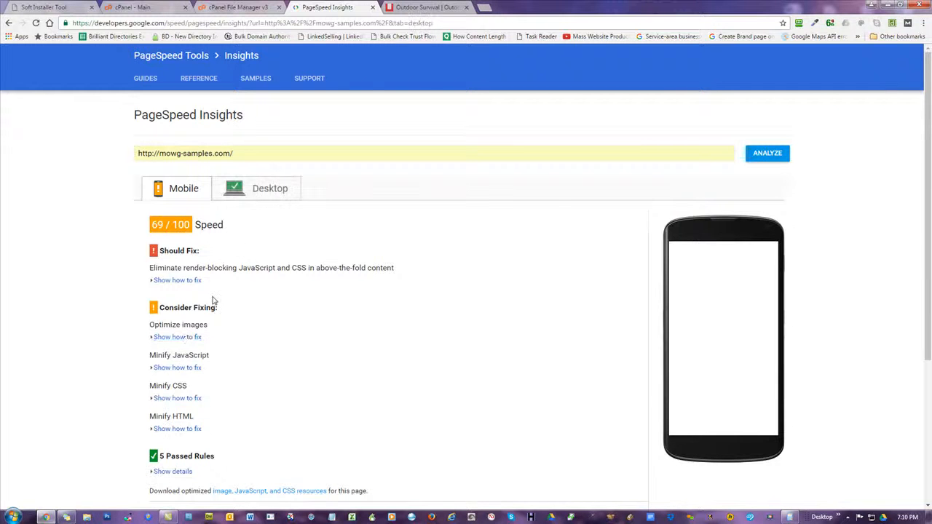
{"action": "left_click", "coordinate": [184, 193]}
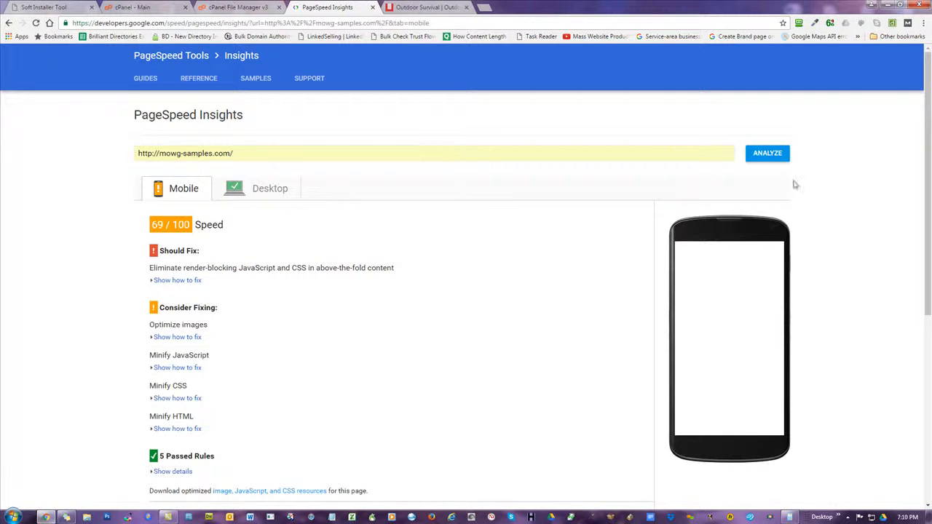
{"action": "left_click", "coordinate": [758, 158]}
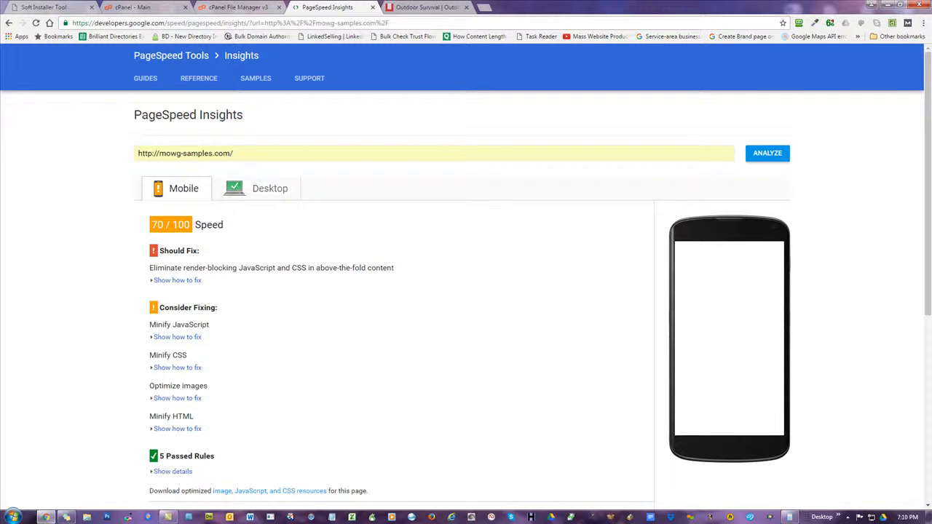
{"action": "left_click", "coordinate": [256, 193]}
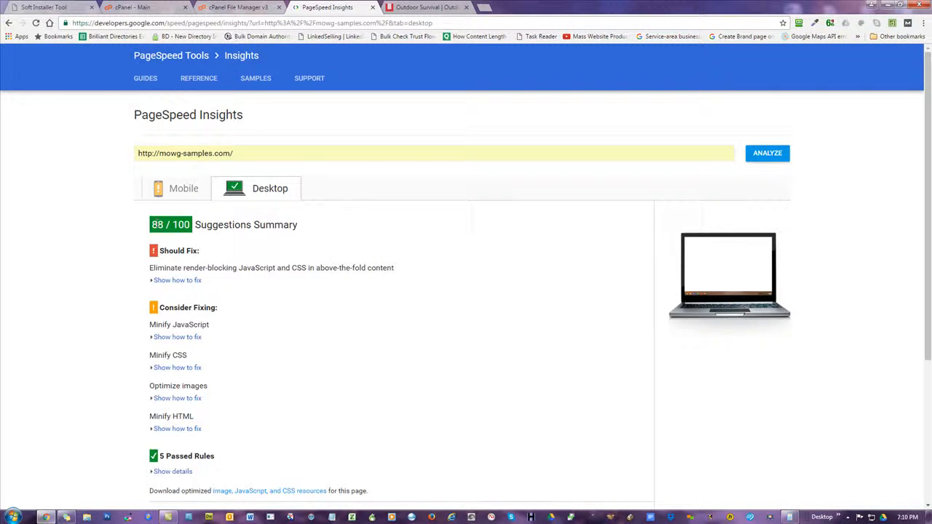
Reload the Survival Gear homepage and scroll through it to check the minified images
{"action": "left_click", "coordinate": [437, 6]}
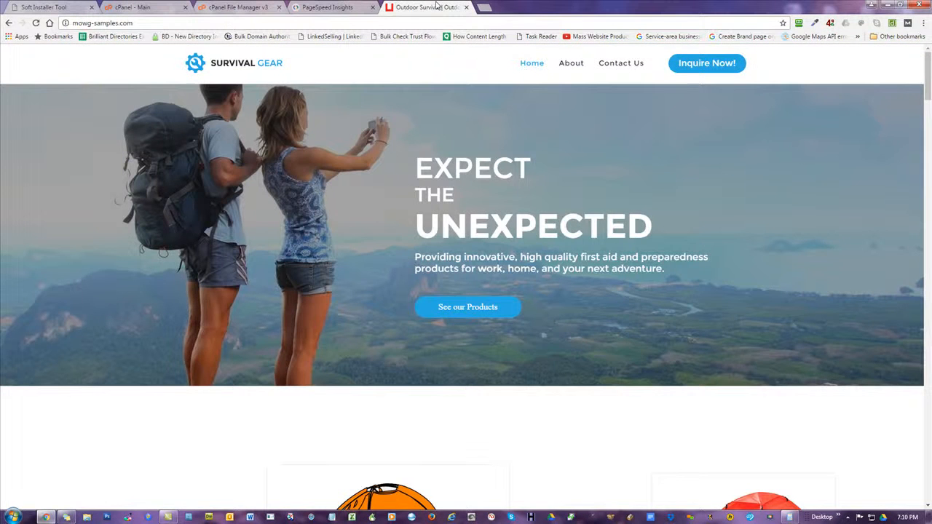
{"action": "left_click", "coordinate": [336, 9]}
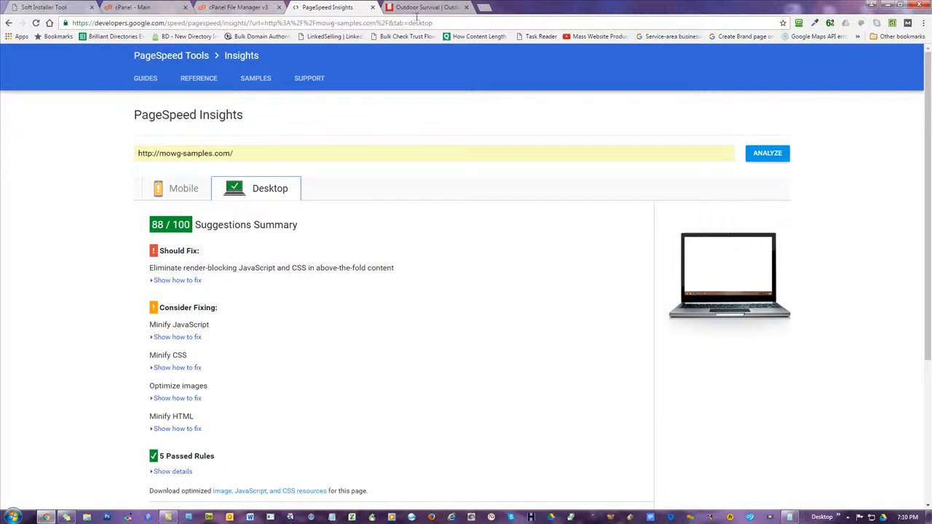
{"action": "left_click", "coordinate": [437, 7]}
{"action": "left_click", "coordinate": [36, 23]}
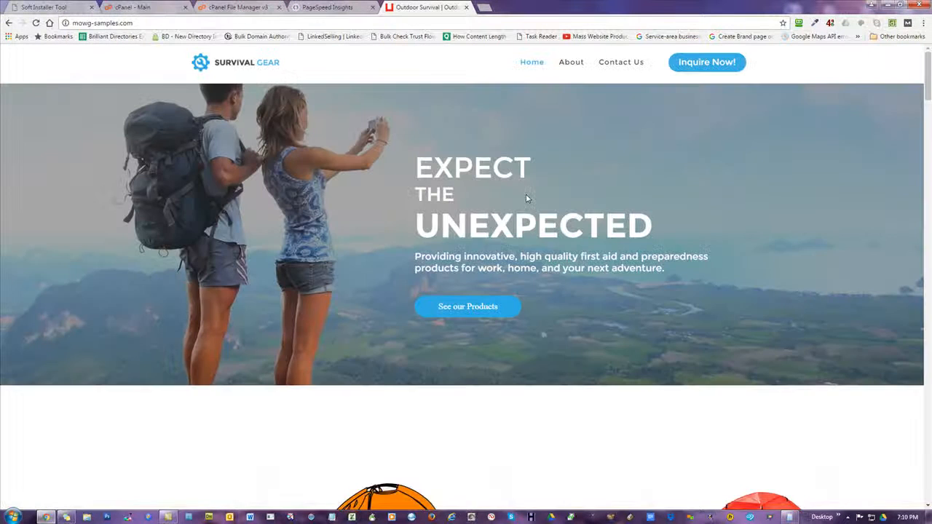
{"action": "left_click_drag", "start_coordinate": [927, 66], "coordinate": [928, 486]}
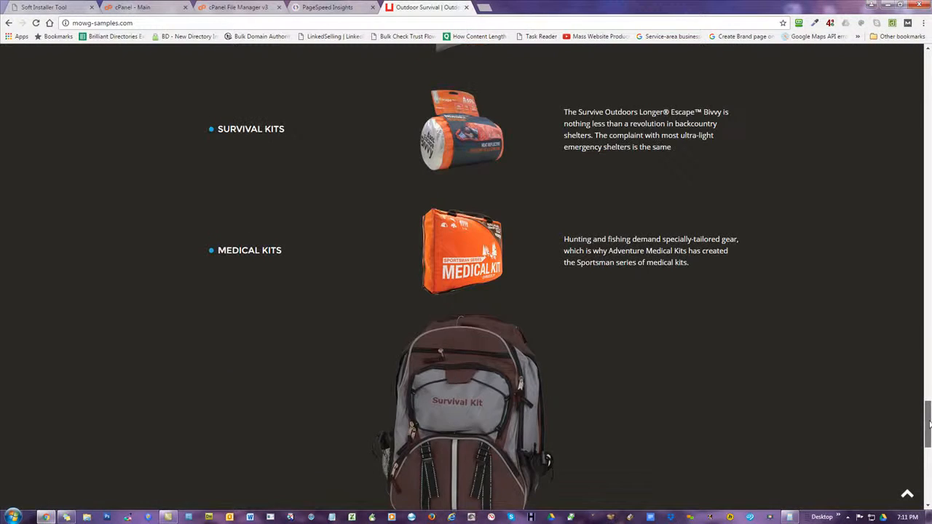
{"action": "scroll", "coordinate": [466, 277], "scroll_direction": "up", "scroll_amount": 3}
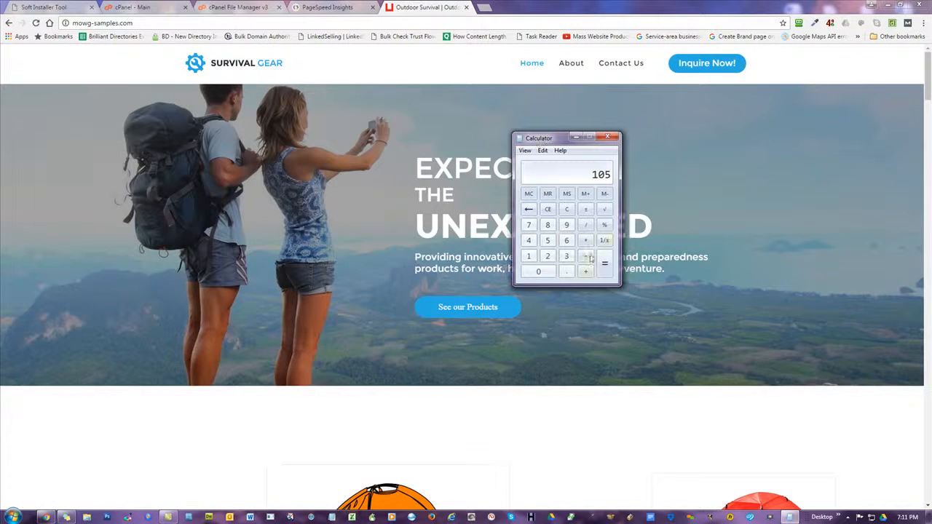
Add 3 to 105 in Calculator for a total of 108
{"action": "left_click", "coordinate": [586, 274]}
{"action": "left_click", "coordinate": [567, 256]}
{"action": "left_click", "coordinate": [604, 264]}
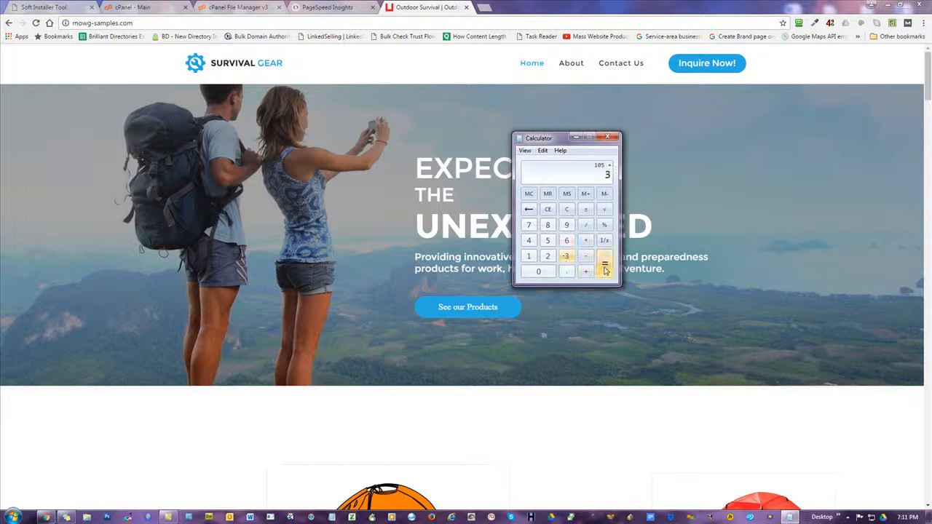
{"action": "left_click_drag", "start_coordinate": [540, 143], "coordinate": [698, 144]}
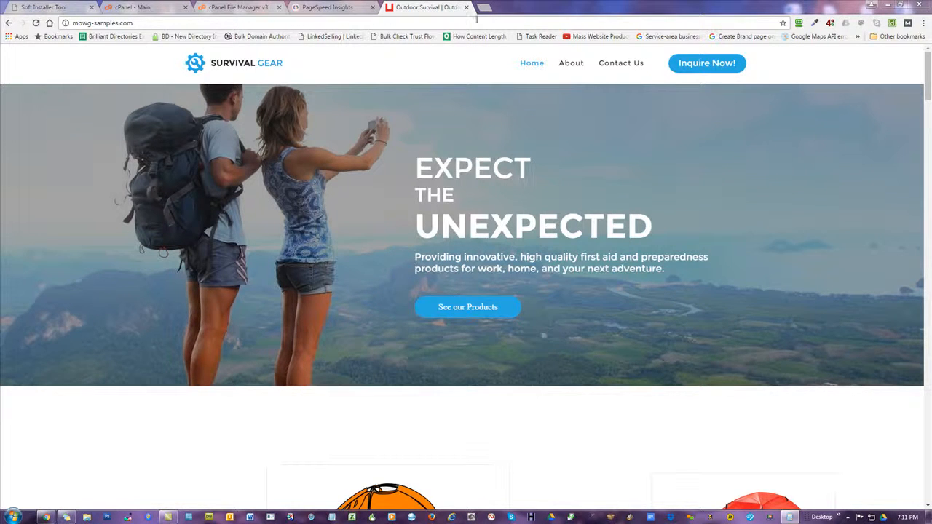
Open the UnMinify Images page and look at the Server Host list without choosing
{"action": "left_click", "coordinate": [33, 7]}
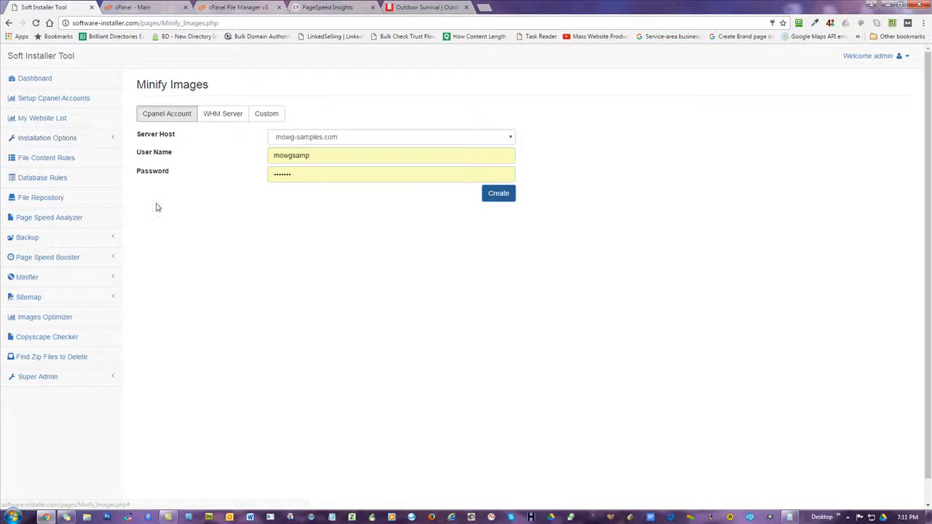
{"action": "left_click", "coordinate": [42, 282]}
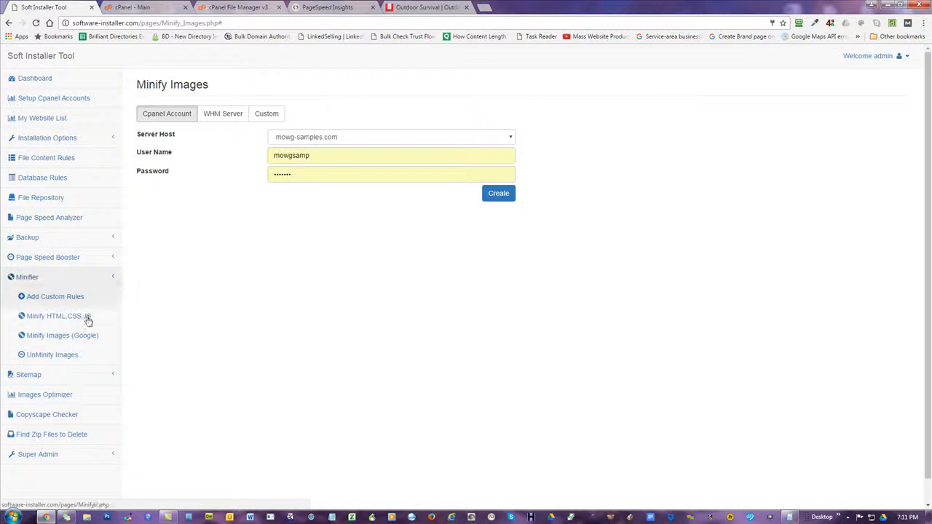
{"action": "left_click", "coordinate": [48, 356]}
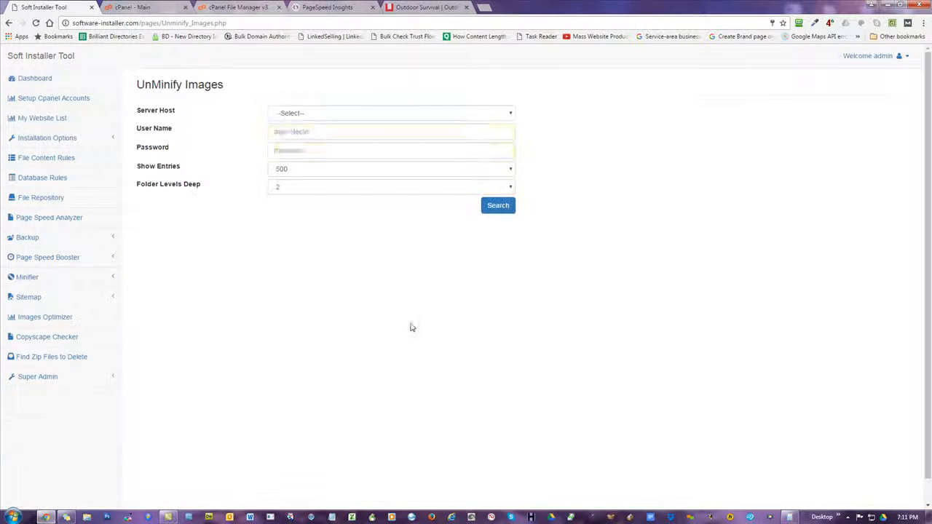
{"action": "left_click", "coordinate": [304, 114]}
{"action": "left_click", "coordinate": [304, 114]}
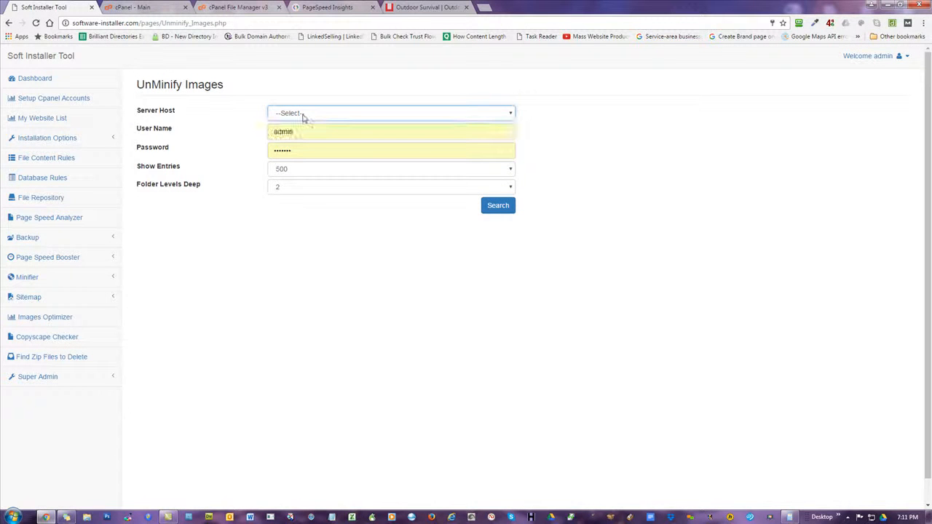
{"action": "left_click", "coordinate": [316, 114]}
{"action": "left_click", "coordinate": [316, 120]}
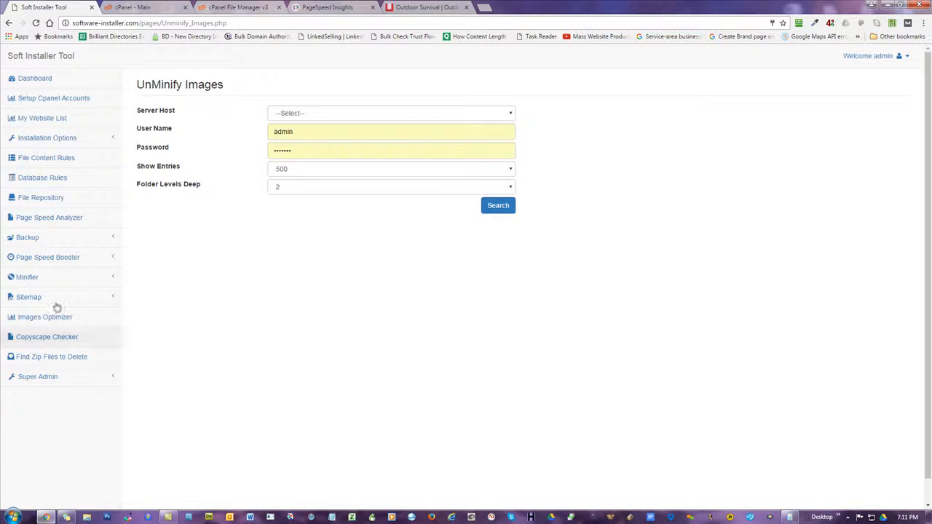
Revisit Minify Images (Google) and its server hosts, then return to UnMinify Images
{"action": "left_click", "coordinate": [27, 277]}
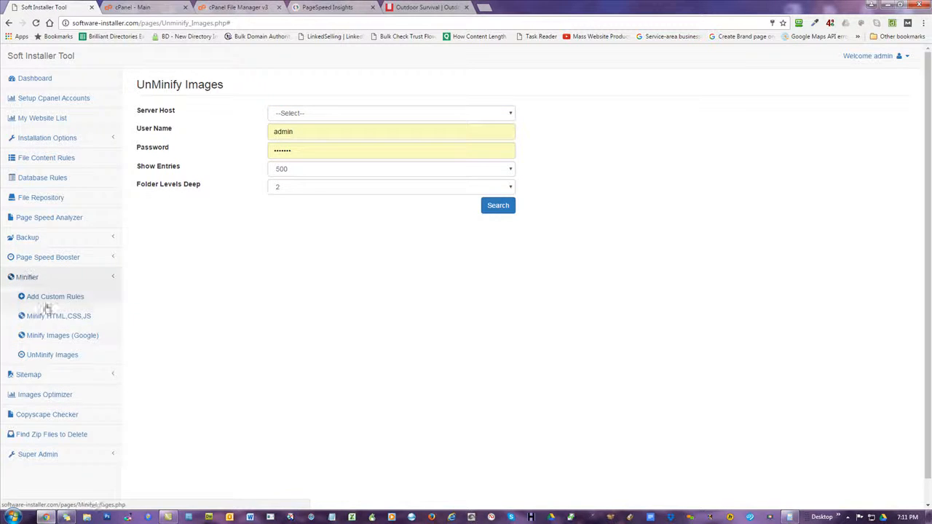
{"action": "left_click", "coordinate": [59, 337]}
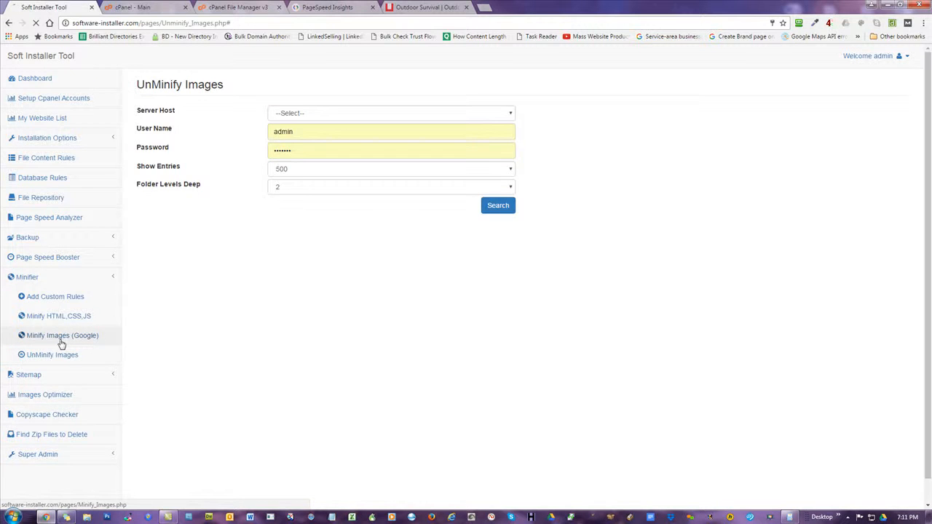
{"action": "left_click", "coordinate": [306, 138]}
{"action": "left_click", "coordinate": [306, 139]}
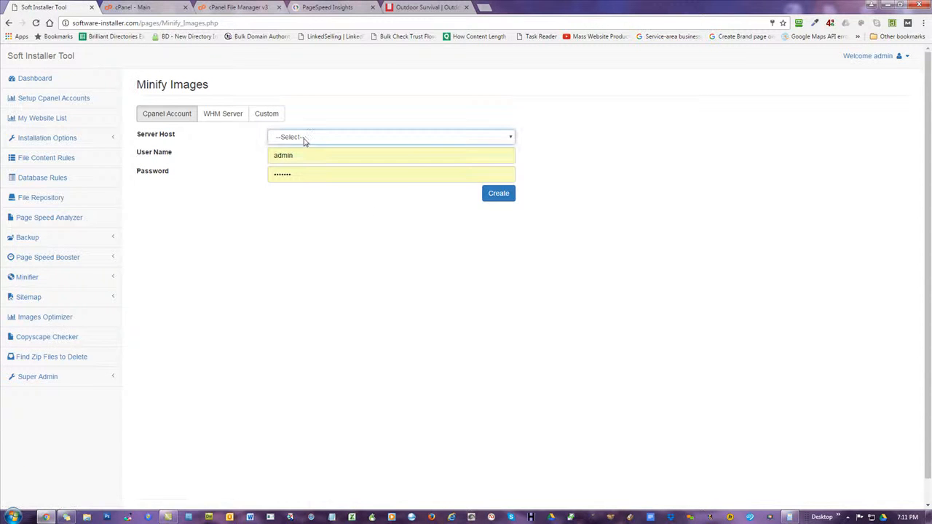
{"action": "left_click", "coordinate": [35, 298]}
{"action": "left_click", "coordinate": [36, 298]}
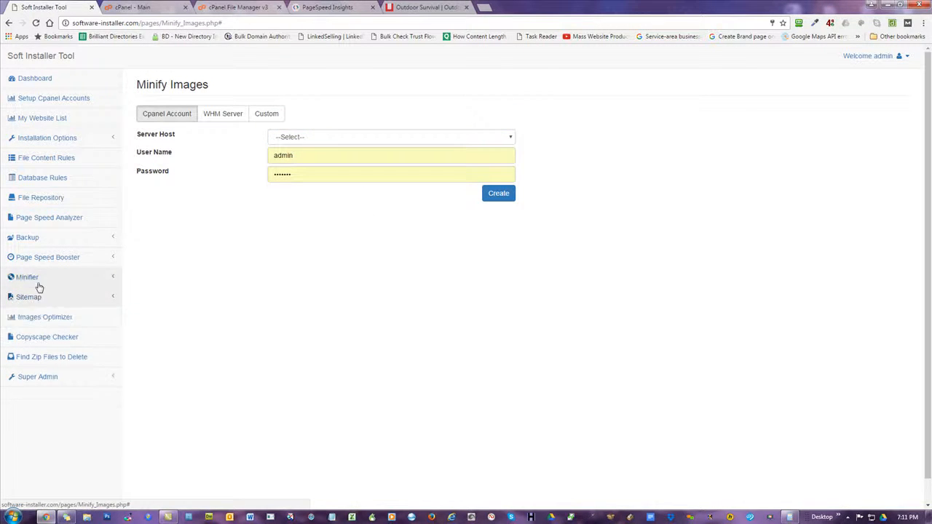
{"action": "left_click", "coordinate": [36, 278]}
{"action": "left_click", "coordinate": [43, 354]}
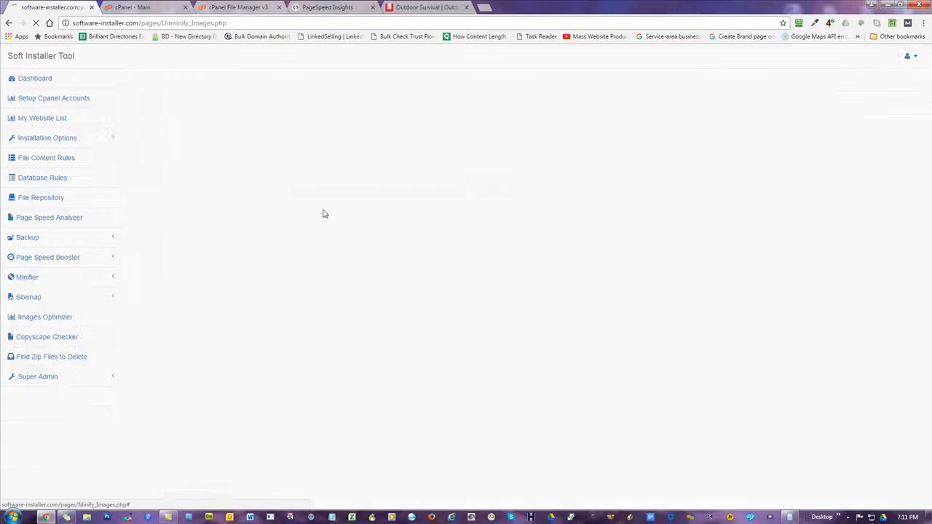
Browse the UnMinify Images server host choices without picking one, then switch to the website
{"action": "left_click", "coordinate": [306, 116]}
{"action": "left_click", "coordinate": [307, 121]}
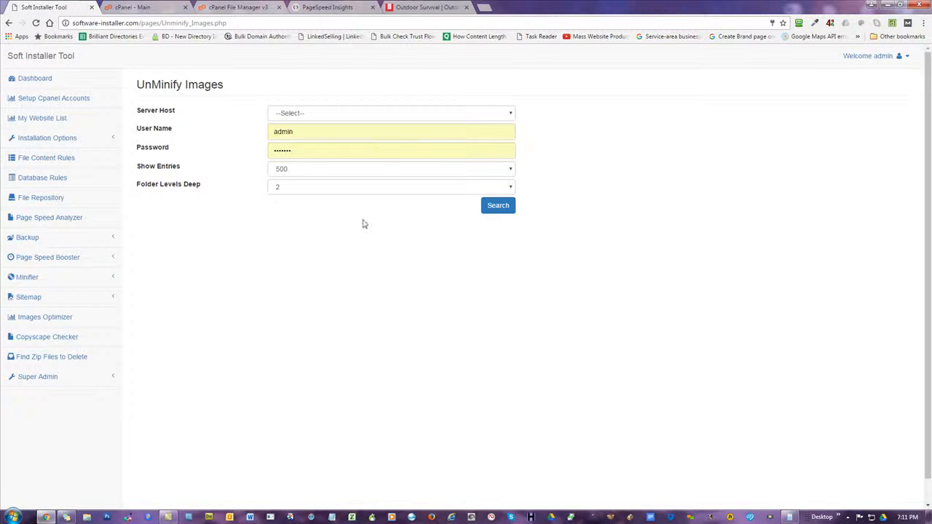
{"action": "left_click", "coordinate": [349, 121]}
{"action": "left_click", "coordinate": [357, 126]}
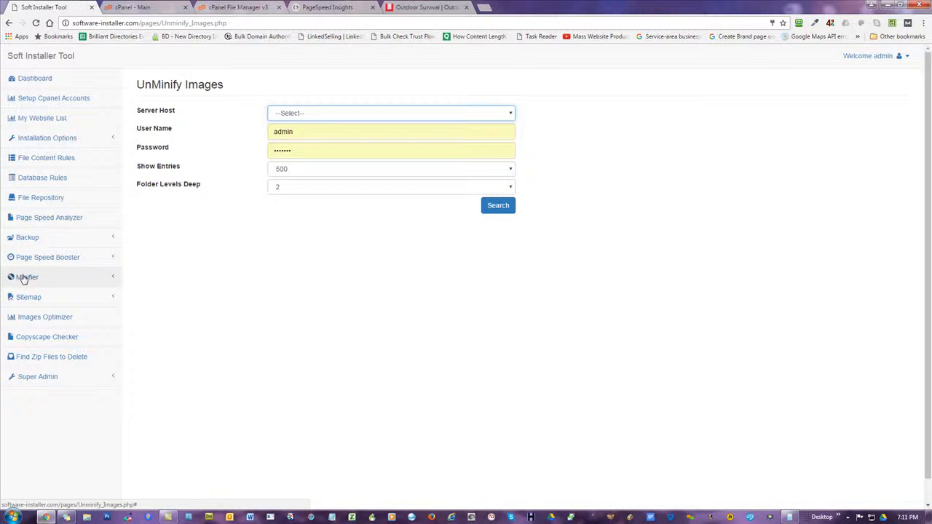
{"action": "left_click", "coordinate": [308, 114]}
{"action": "left_click", "coordinate": [307, 114]}
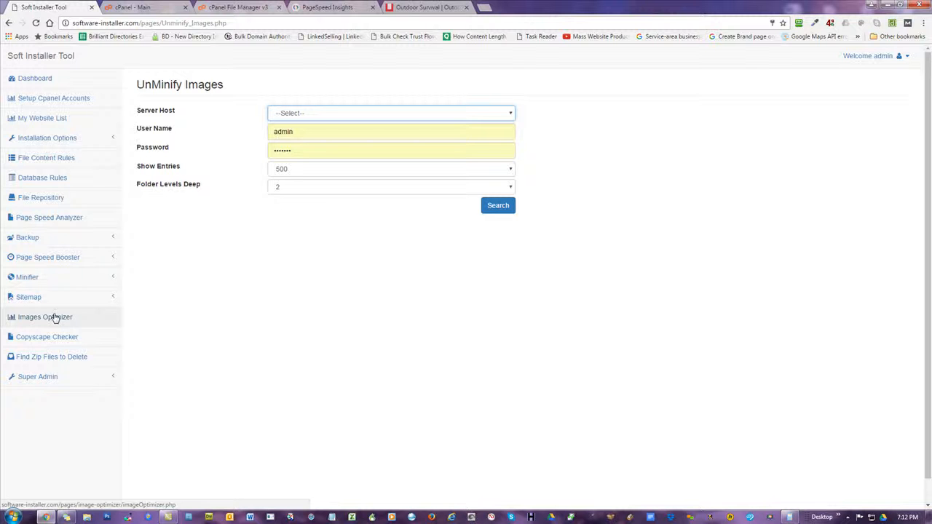
{"action": "left_click", "coordinate": [430, 7]}
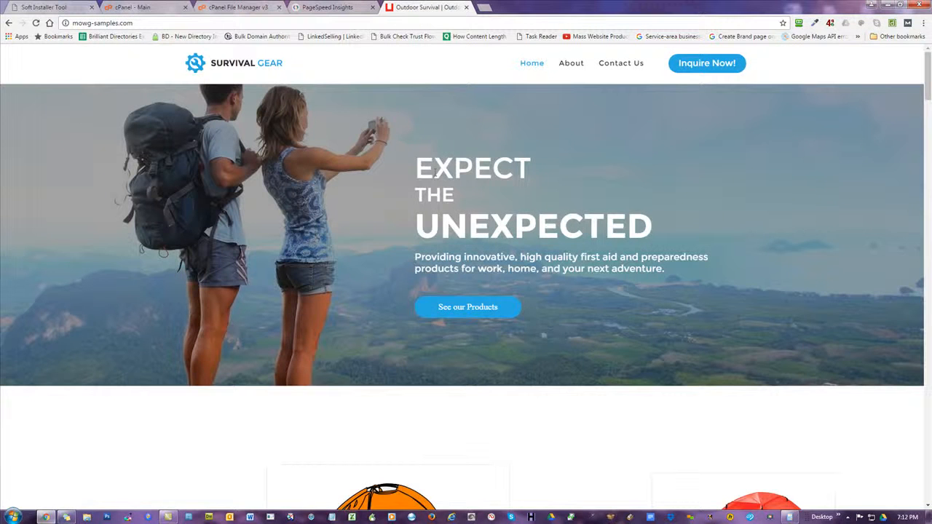
Go to mowg-samples.com/administrator
{"action": "left_click", "coordinate": [137, 24]}
{"action": "left_click", "coordinate": [138, 23]}
{"action": "type", "text": "/administra"}
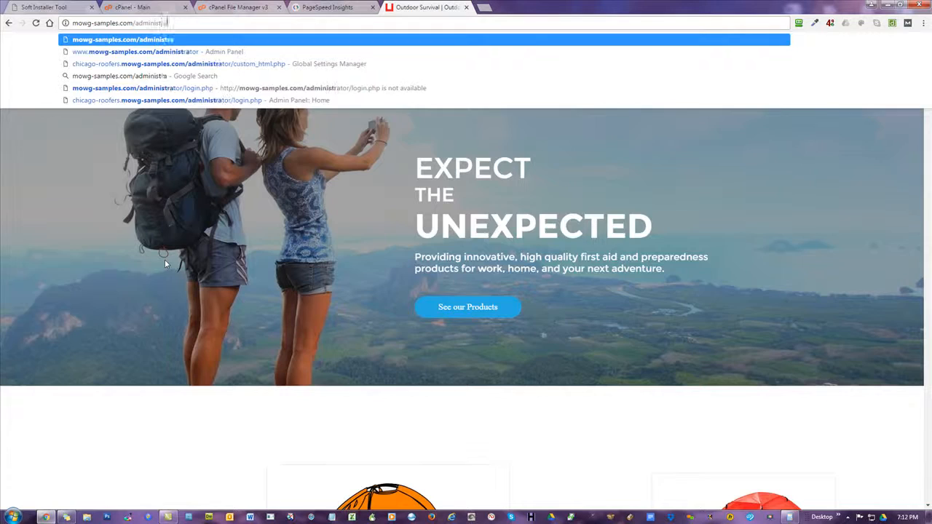
{"action": "key", "text": "Return"}
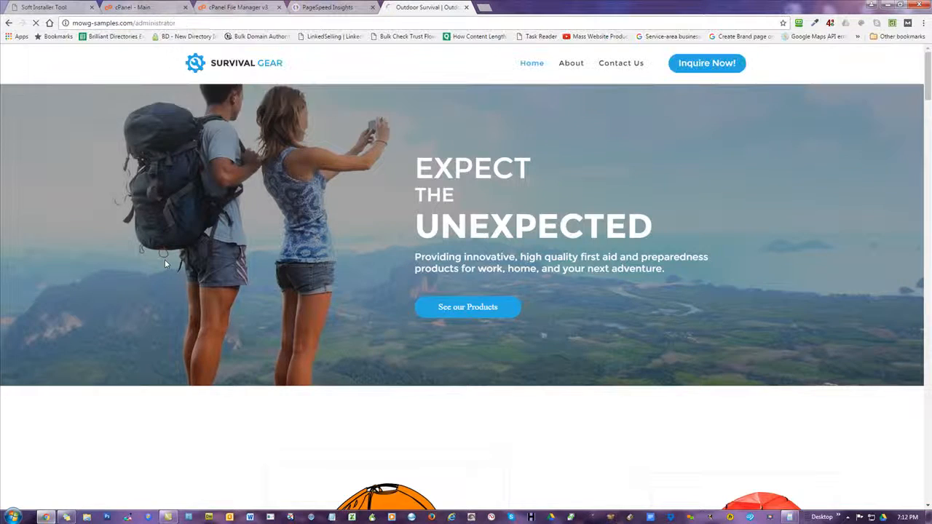
Log in with the admin username and password, then open Global Settings
{"action": "double_click", "coordinate": [417, 142]}
{"action": "type", "text": "demo"}
{"action": "key", "text": "Tab"}
{"action": "type", "text": "d"}
{"action": "key", "text": "Return"}
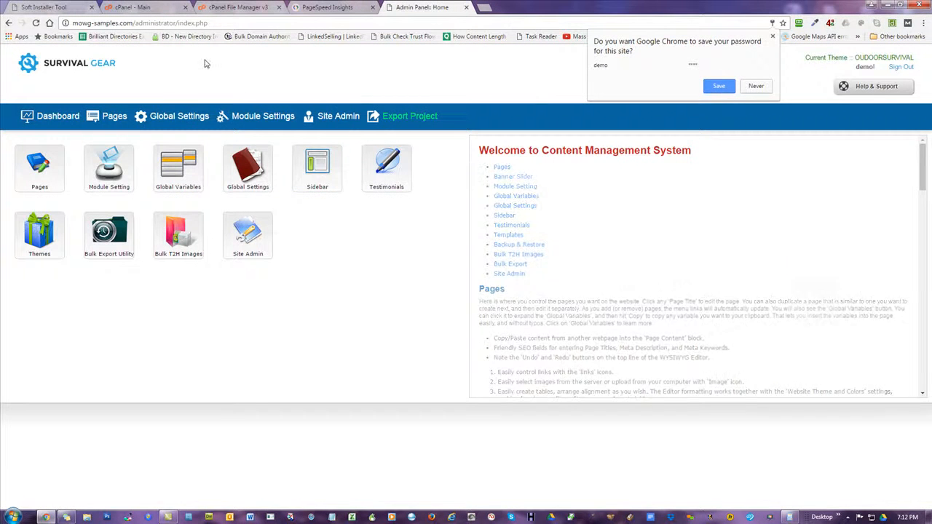
{"action": "left_click", "coordinate": [179, 117]}
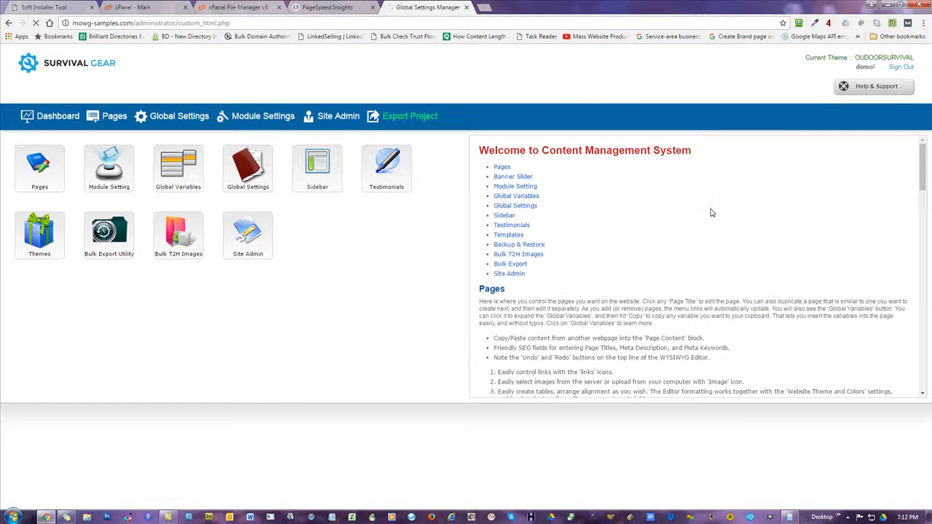
{"action": "scroll", "coordinate": [668, 221], "scroll_direction": "down", "scroll_amount": 3}
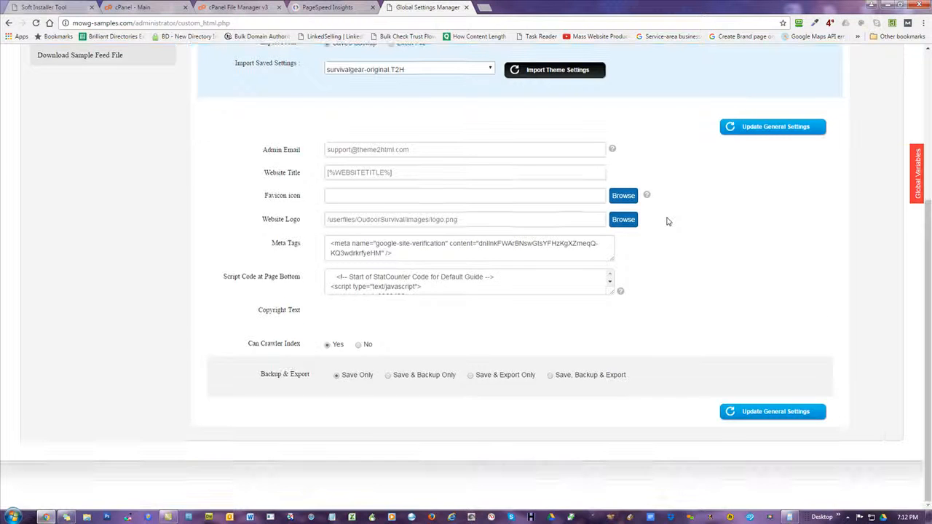
{"action": "left_click", "coordinate": [623, 195]}
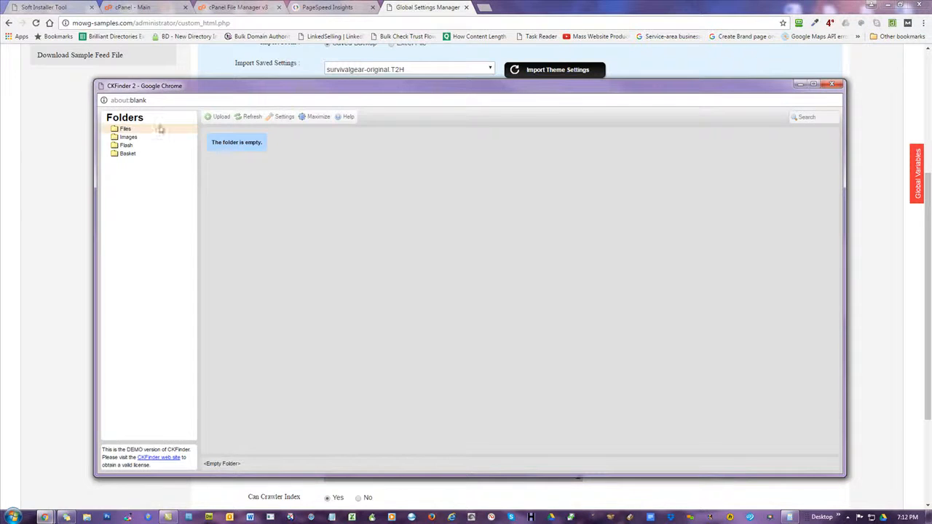
{"action": "left_click", "coordinate": [128, 137]}
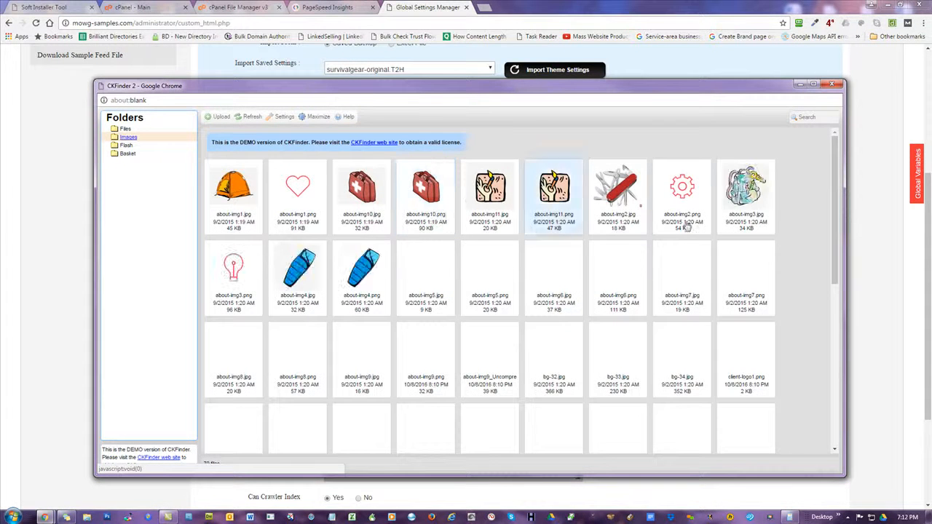
{"action": "scroll", "coordinate": [697, 260], "scroll_direction": "down", "scroll_amount": 5}
{"action": "scroll", "coordinate": [696, 260], "scroll_direction": "up", "scroll_amount": 5}
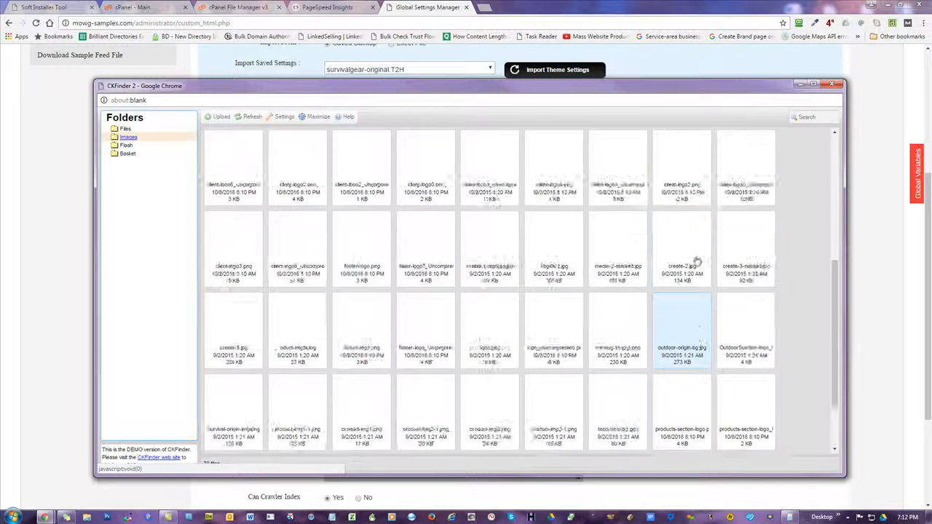
{"action": "left_click", "coordinate": [226, 188]}
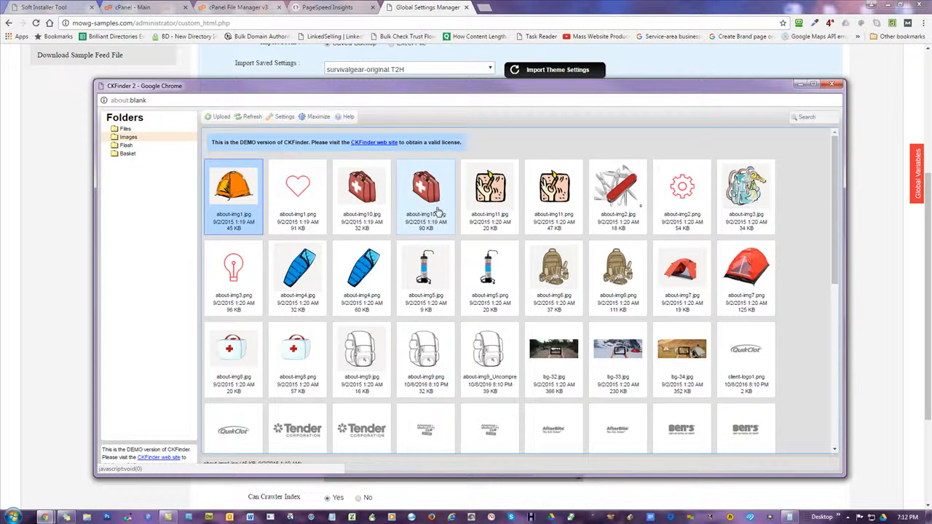
{"action": "scroll", "coordinate": [437, 211], "scroll_direction": "down", "scroll_amount": 6}
{"action": "scroll", "coordinate": [607, 375], "scroll_direction": "up", "scroll_amount": 8}
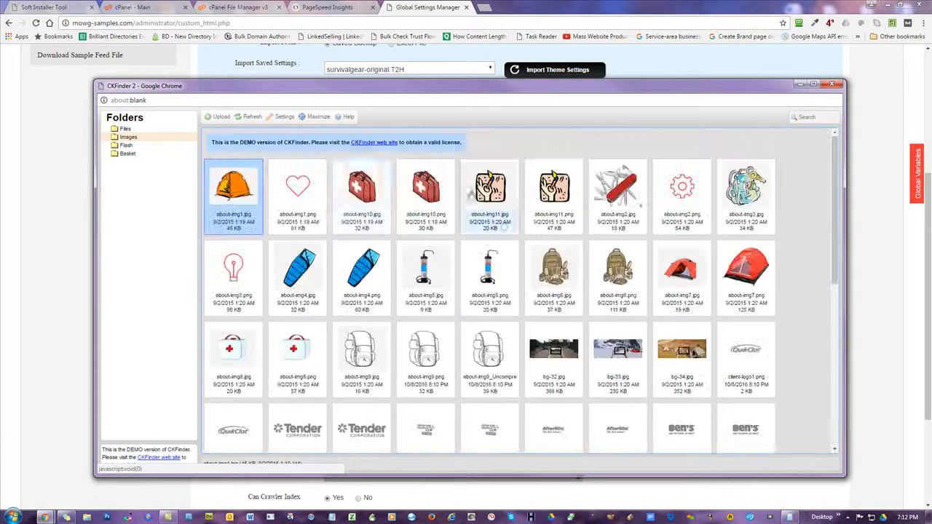
{"action": "right_click", "coordinate": [128, 138]}
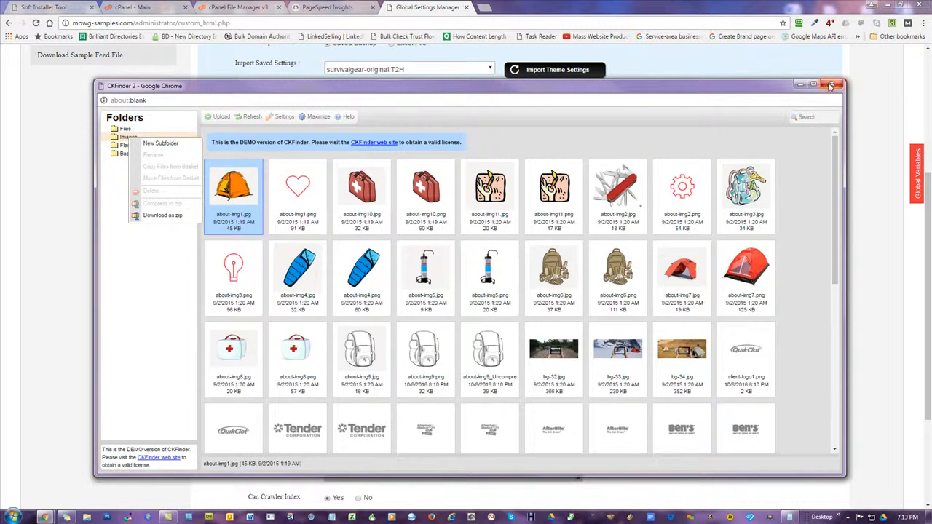
{"action": "left_click", "coordinate": [831, 83]}
{"action": "scroll", "coordinate": [292, 124], "scroll_direction": "up", "scroll_amount": 4}
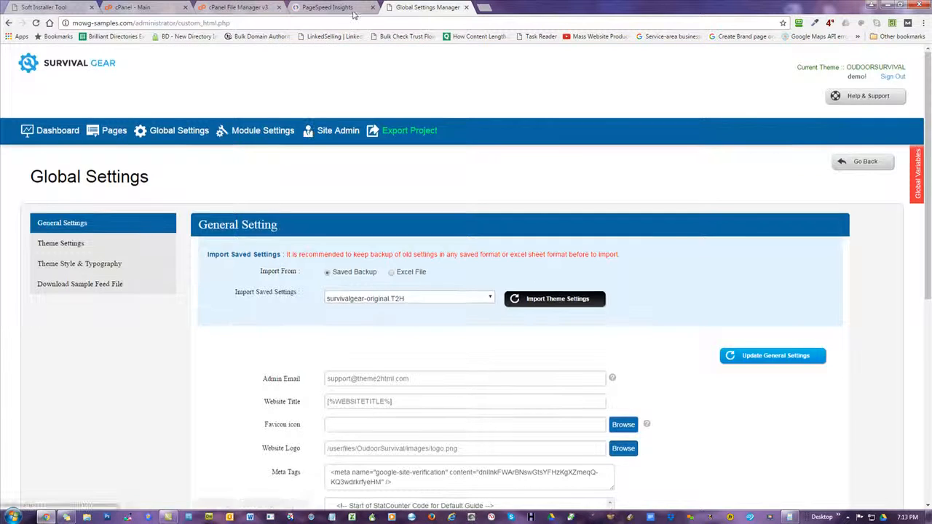
Cycle through the PageSpeed Insights, cPanel file manager, cPanel and Soft Installer Tool tabs
{"action": "left_click", "coordinate": [353, 9]}
{"action": "left_click", "coordinate": [241, 7]}
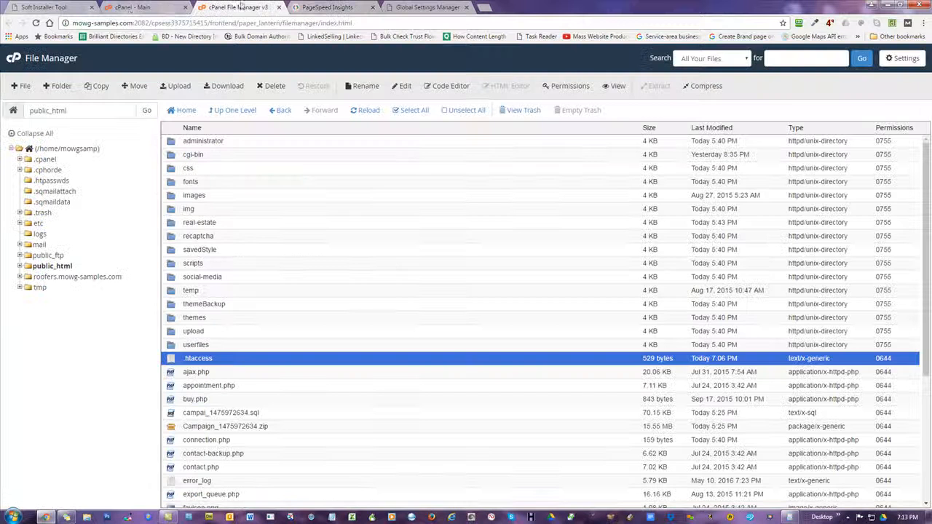
{"action": "left_click", "coordinate": [128, 8]}
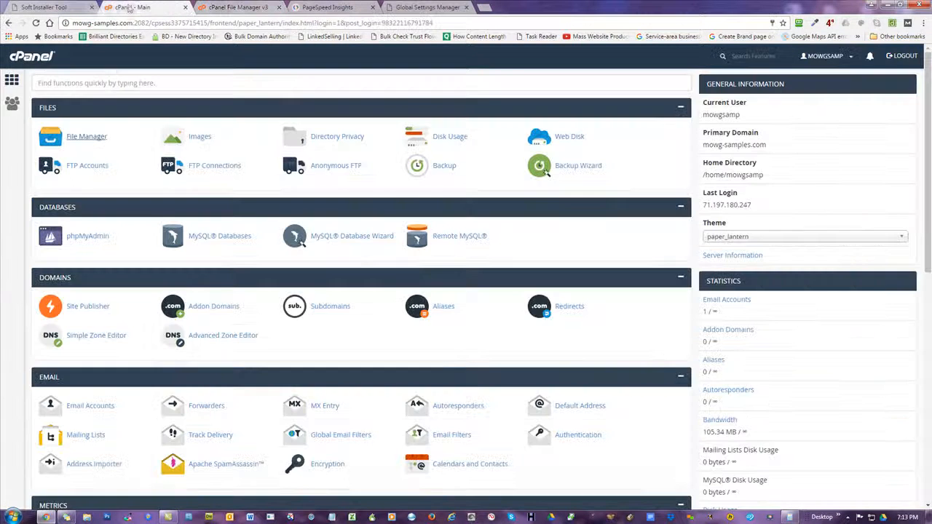
{"action": "left_click", "coordinate": [64, 9]}
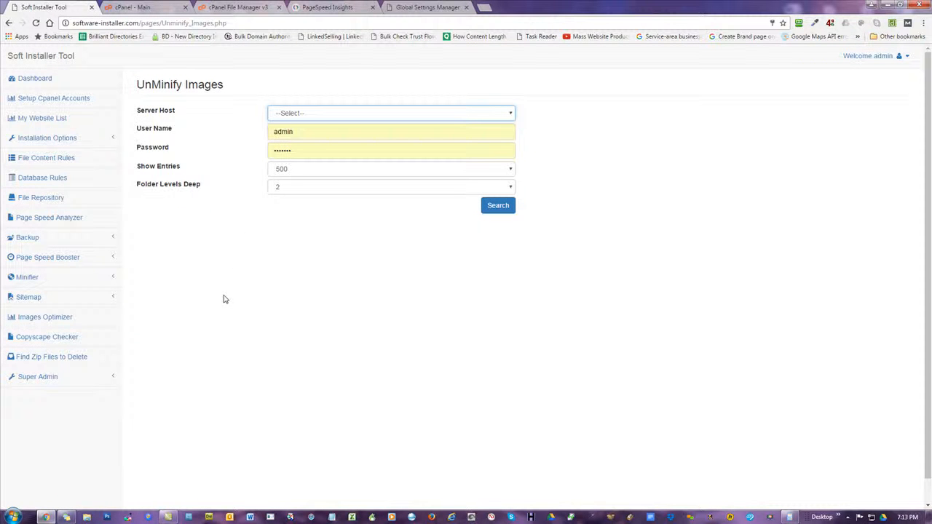
Review the 88/100 desktop minify suggestions, then expand Soft Installer Tool's Minifier menu
{"action": "left_click", "coordinate": [325, 8]}
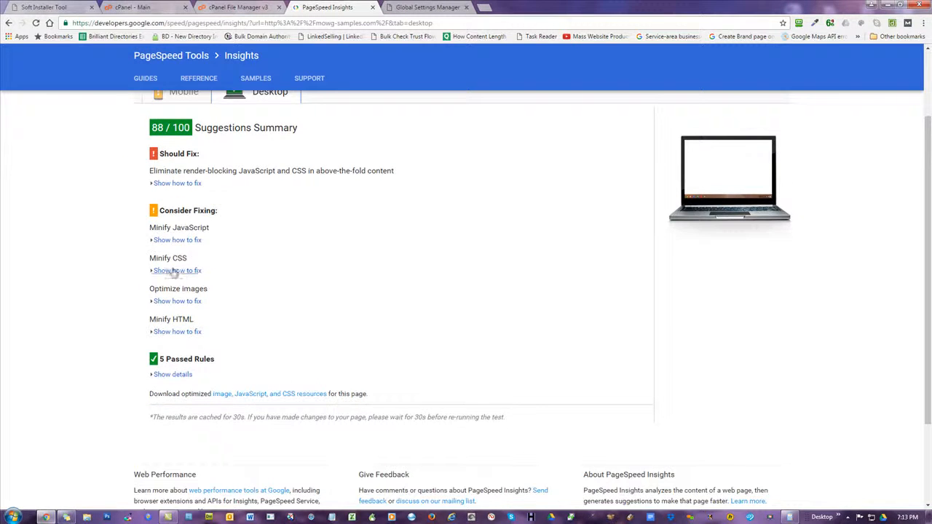
{"action": "scroll", "coordinate": [451, 247], "scroll_direction": "up", "scroll_amount": 2}
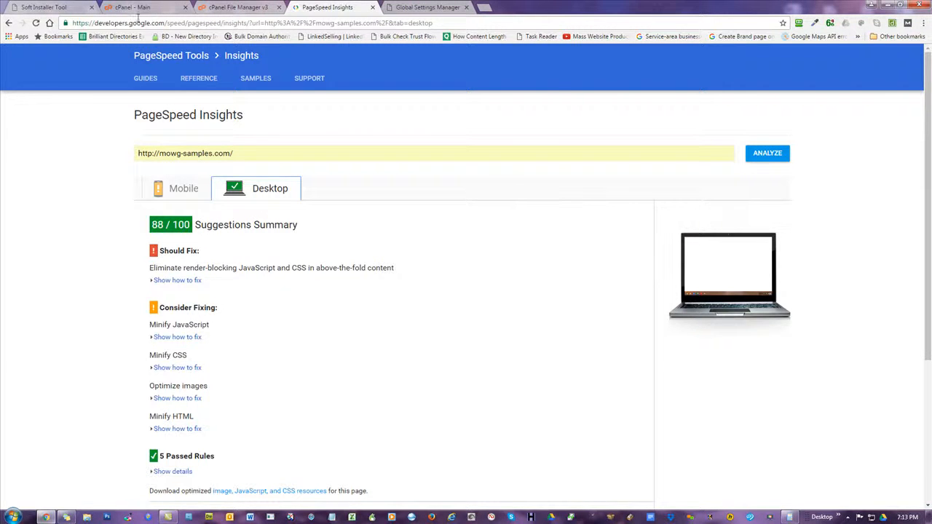
{"action": "left_click", "coordinate": [50, 6]}
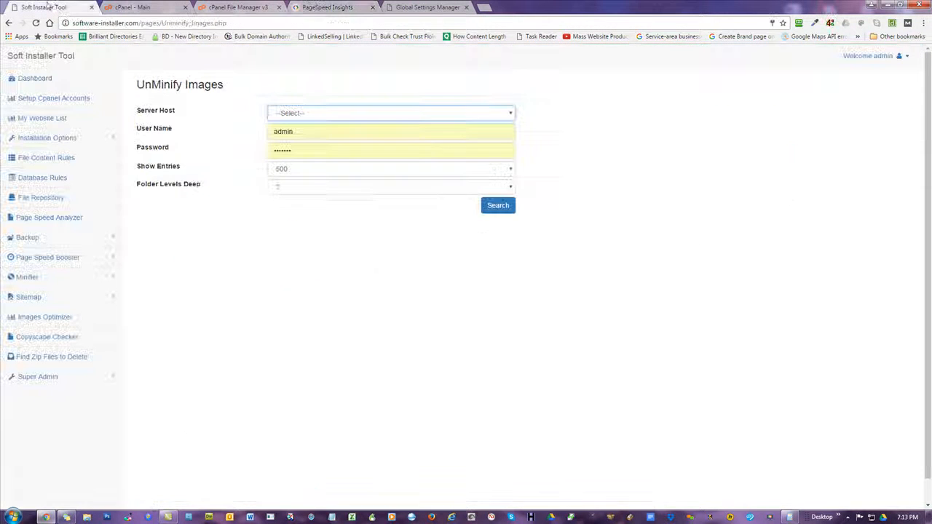
{"action": "left_click", "coordinate": [36, 276]}
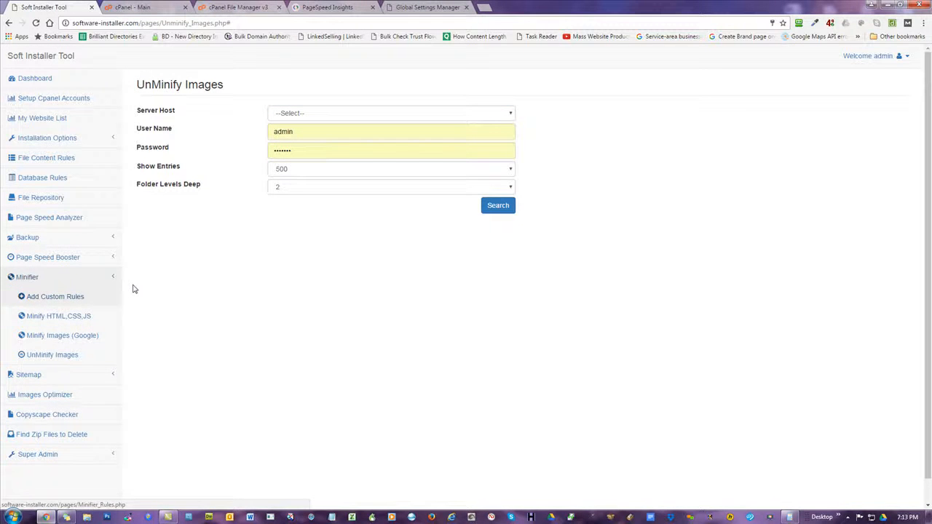
Open Minifier Rules and inspect the single JS find-and-replace rule
{"action": "left_click", "coordinate": [45, 299]}
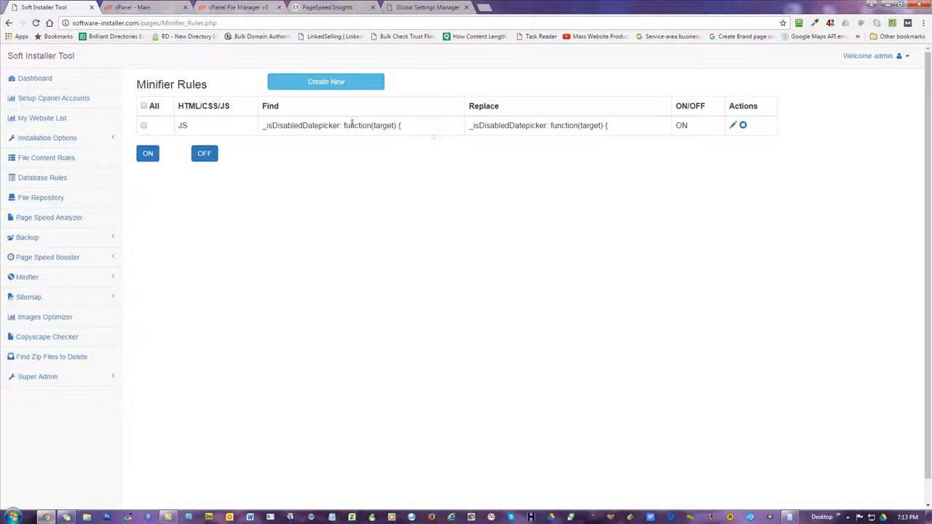
{"action": "double_click", "coordinate": [183, 126]}
{"action": "mouse_move", "coordinate": [237, 104]}
{"action": "left_mouse_down"}
{"action": "mouse_move", "coordinate": [179, 106]}
{"action": "mouse_move", "coordinate": [235, 104]}
{"action": "left_mouse_up"}
{"action": "double_click", "coordinate": [186, 128]}
Check all rules, turn them ON, and open the Minify HTML,CSS,JS page
{"action": "left_click", "coordinate": [38, 276]}
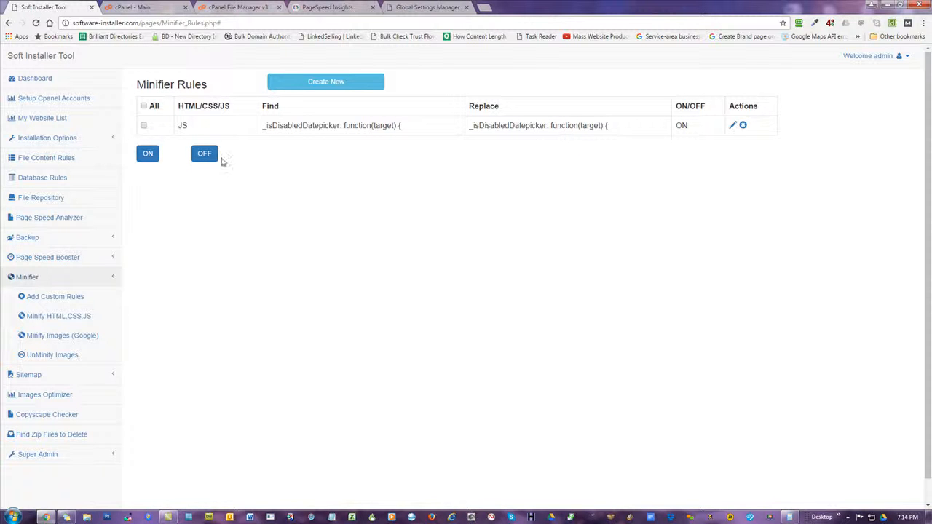
{"action": "left_click", "coordinate": [143, 106]}
{"action": "left_click", "coordinate": [147, 155]}
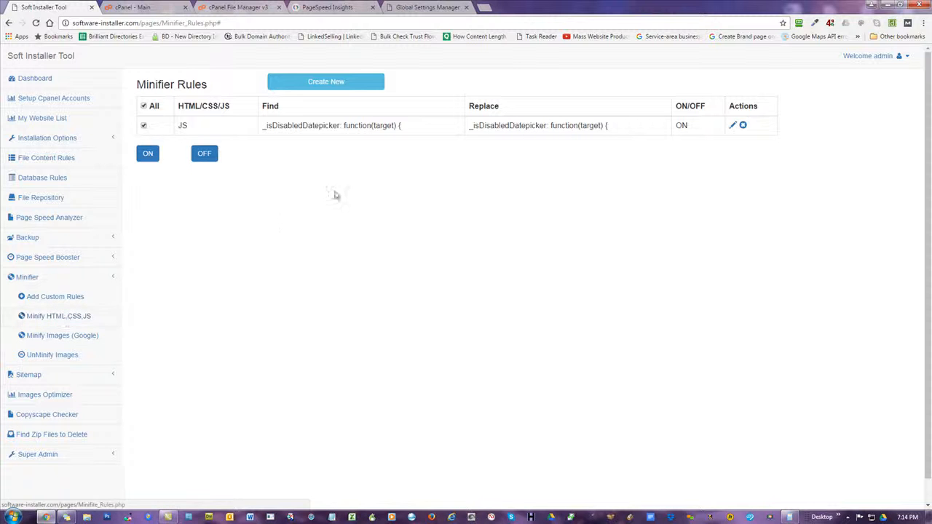
{"action": "left_click", "coordinate": [62, 317]}
Select mowg-samples.com as the Server Host
{"action": "left_click", "coordinate": [313, 134]}
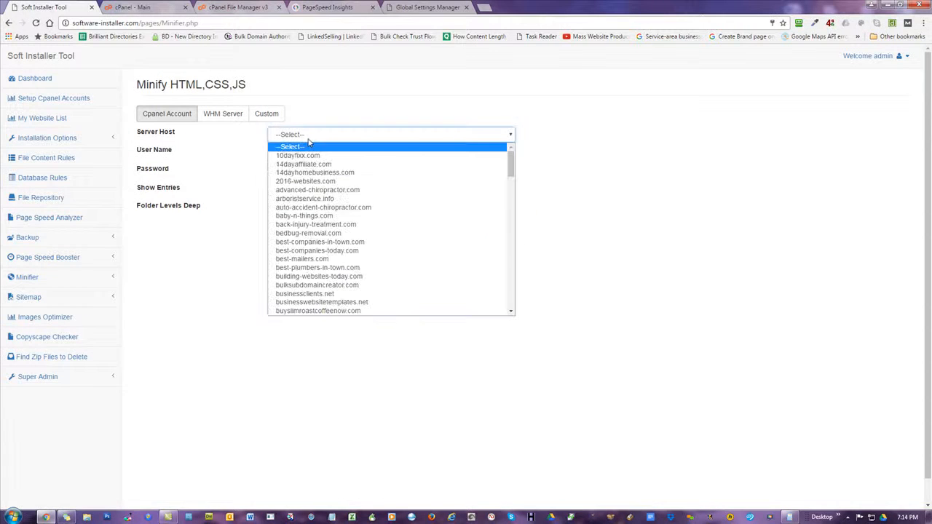
{"action": "scroll", "coordinate": [335, 184], "scroll_direction": "down", "scroll_amount": 5}
{"action": "scroll", "coordinate": [335, 184], "scroll_direction": "down", "scroll_amount": 10}
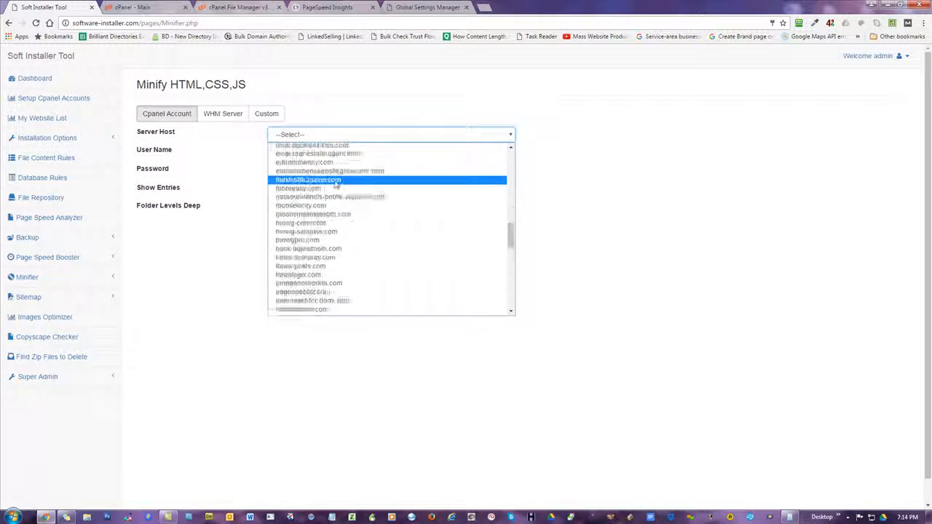
{"action": "scroll", "coordinate": [327, 218], "scroll_direction": "up", "scroll_amount": 4}
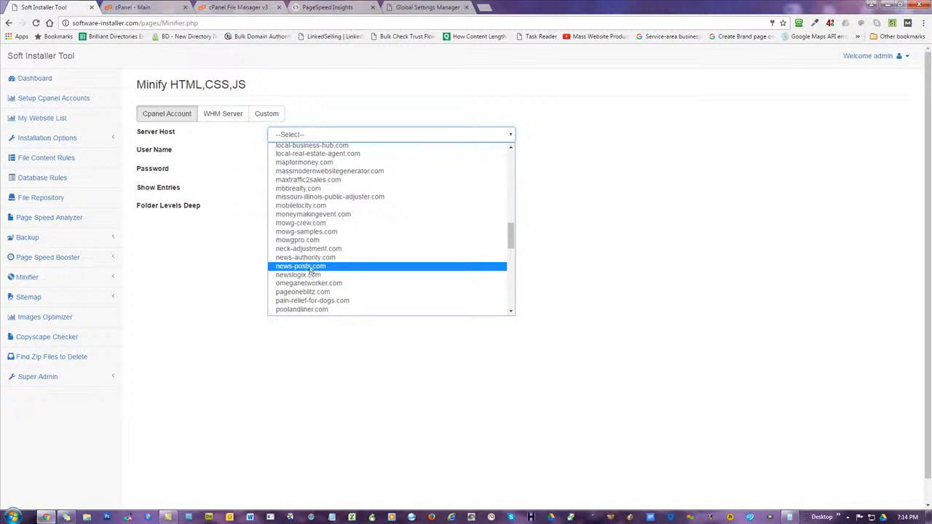
{"action": "left_click", "coordinate": [313, 231]}
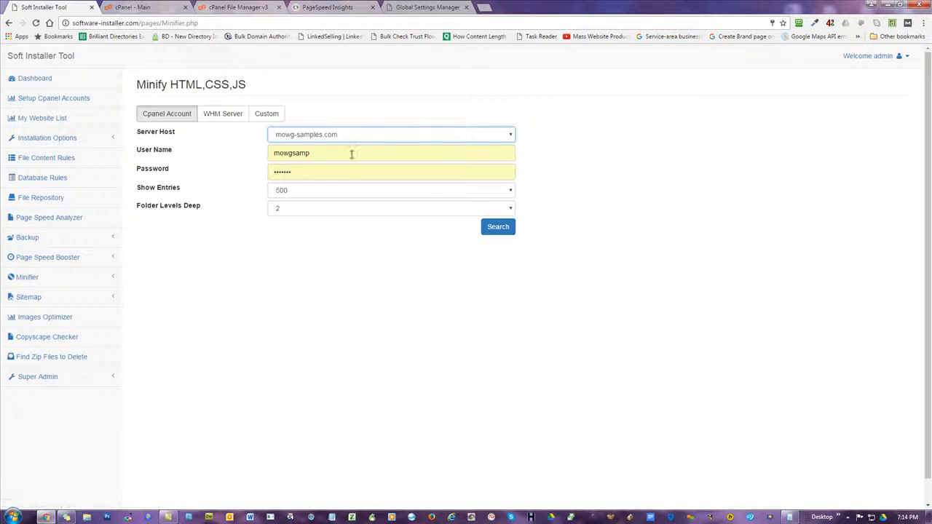
Search with Folder Levels Deep kept at 2 and browse the Uncompressed HTML, CSS and JS files
{"action": "left_click", "coordinate": [496, 228]}
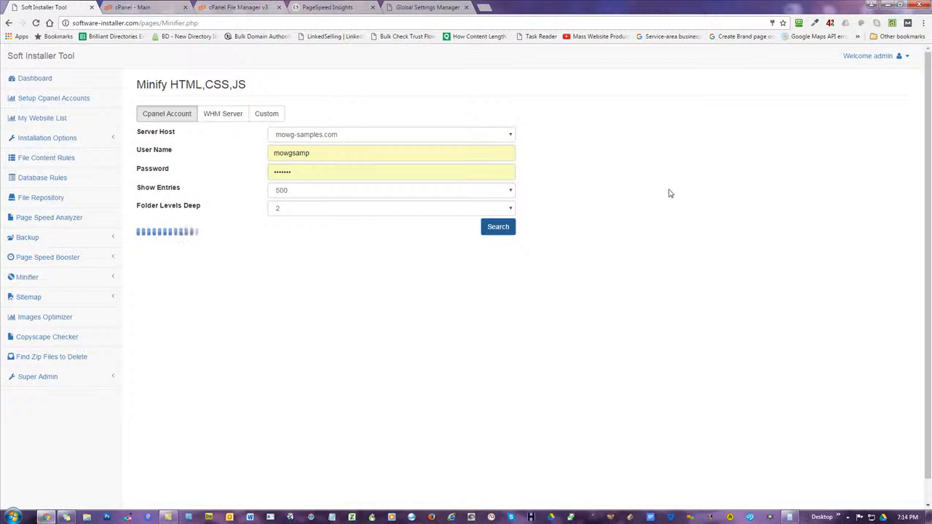
{"action": "left_click", "coordinate": [288, 212]}
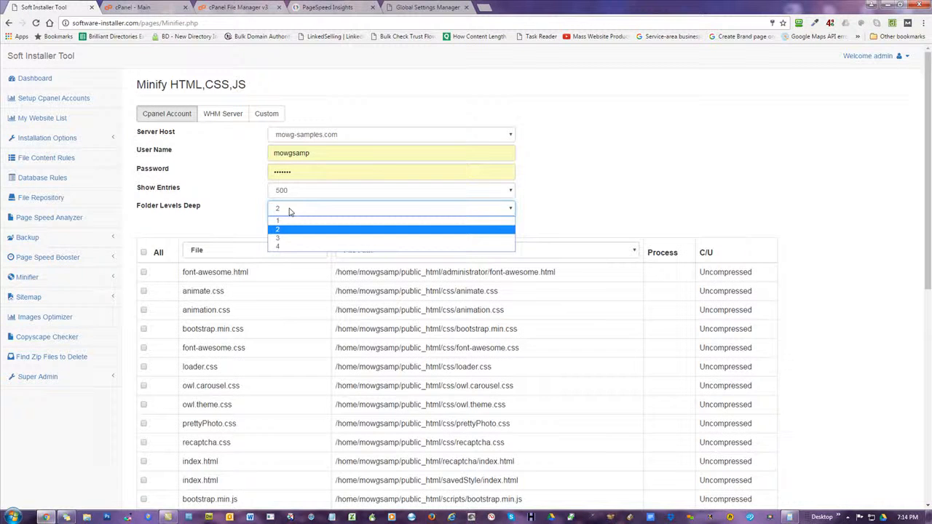
{"action": "left_click", "coordinate": [290, 210]}
{"action": "scroll", "coordinate": [601, 144], "scroll_direction": "down", "scroll_amount": 3}
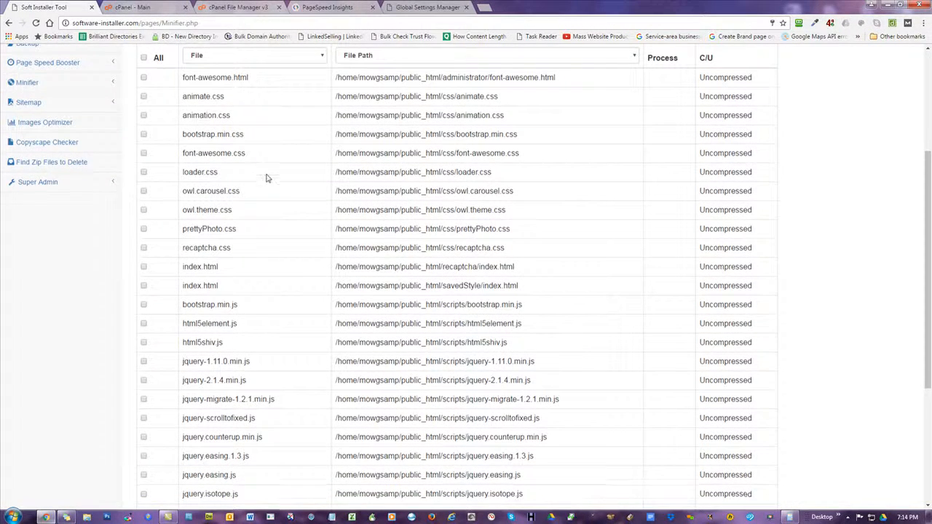
{"action": "scroll", "coordinate": [266, 175], "scroll_direction": "down", "scroll_amount": 3}
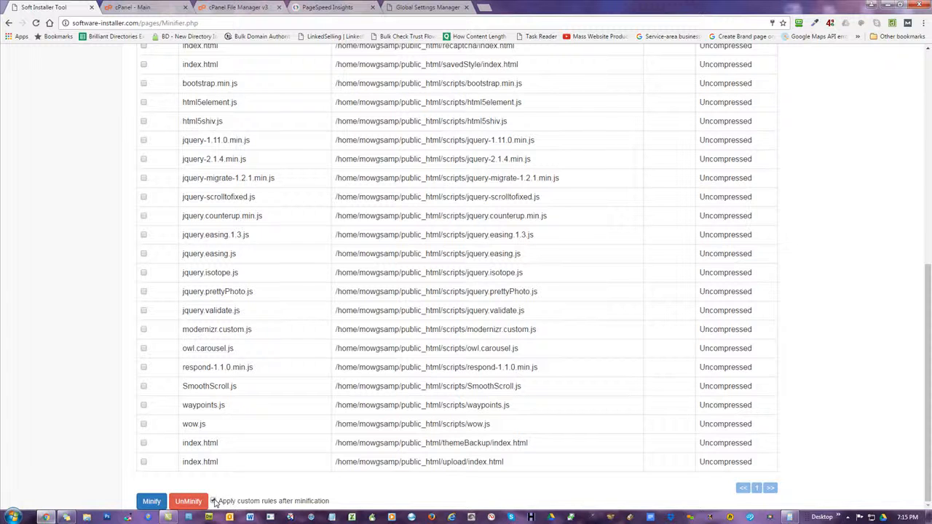
{"action": "scroll", "coordinate": [276, 433], "scroll_direction": "up", "scroll_amount": 6}
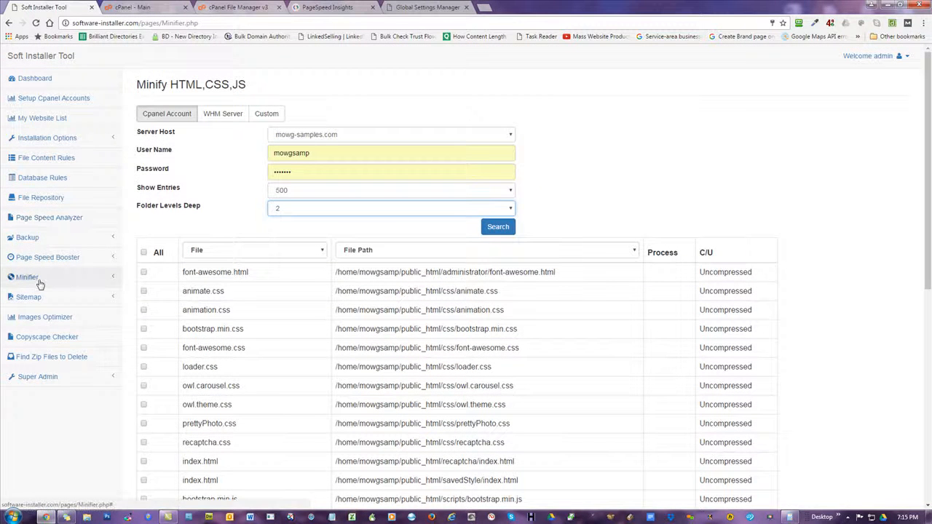
In Minifier > Add Custom Rules, switch the JS find-and-replace rule OFF and submit
{"action": "left_click", "coordinate": [37, 280]}
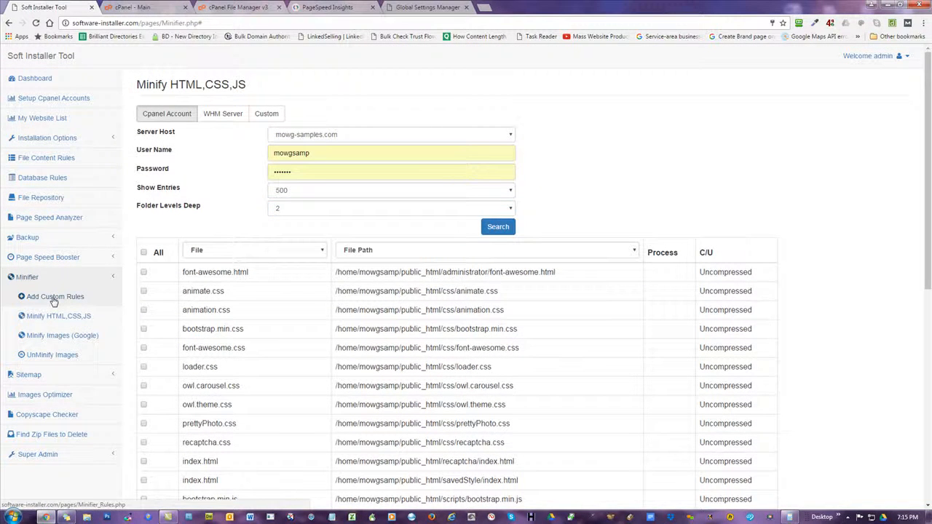
{"action": "scroll", "coordinate": [275, 301], "scroll_direction": "down", "scroll_amount": 6}
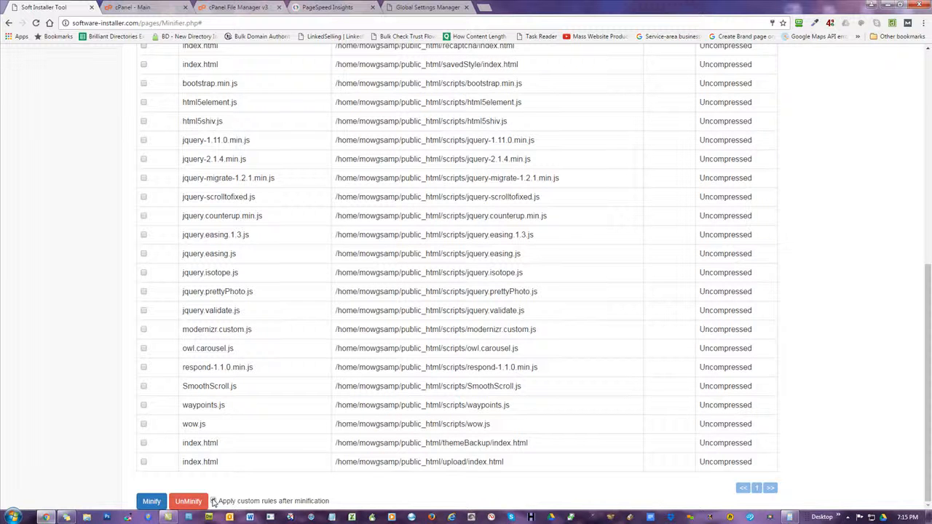
{"action": "scroll", "coordinate": [275, 373], "scroll_direction": "up", "scroll_amount": 10}
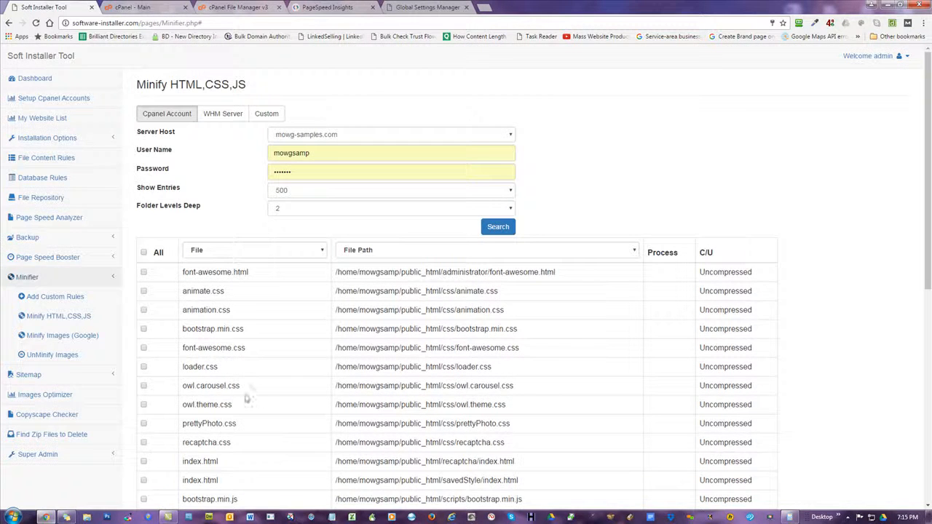
{"action": "left_click", "coordinate": [53, 298]}
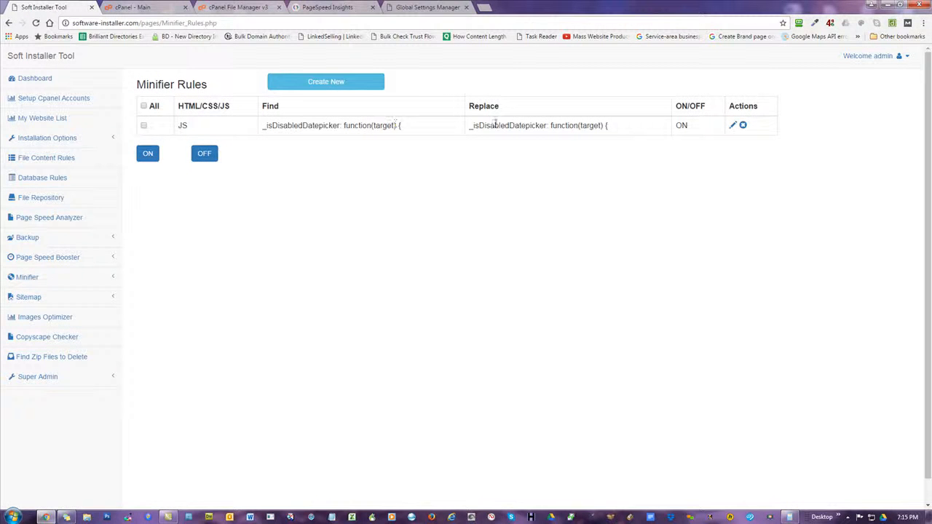
{"action": "left_click", "coordinate": [733, 125]}
{"action": "left_click", "coordinate": [323, 206]}
{"action": "left_click", "coordinate": [484, 227]}
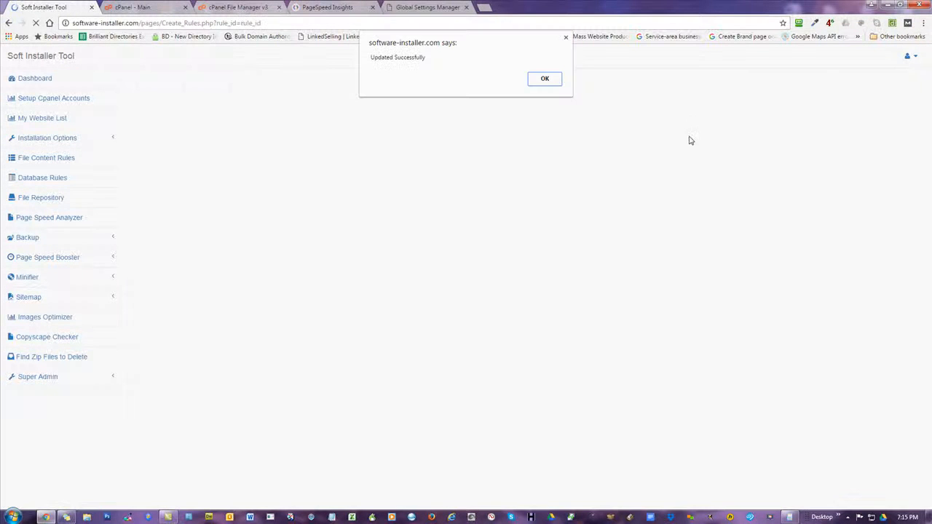
{"action": "left_click", "coordinate": [545, 79]}
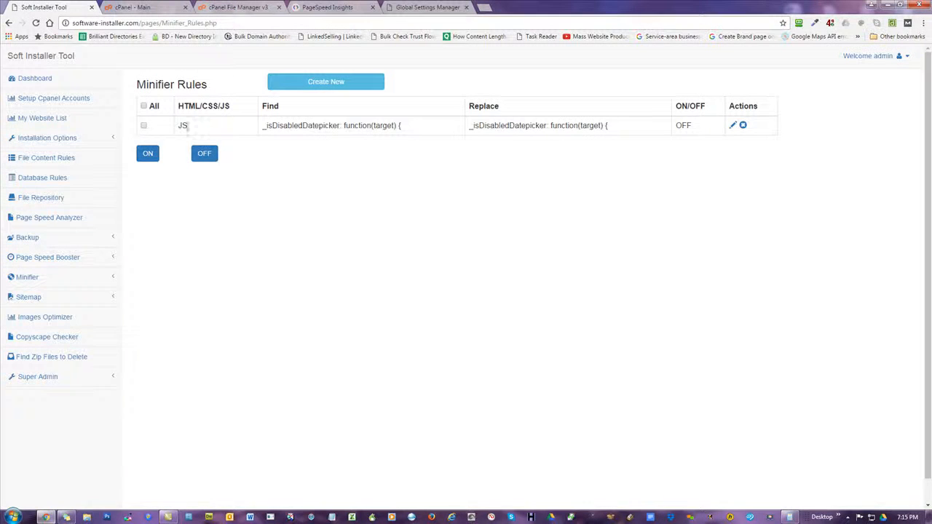
Edit the JS rule again, set it back ON and submit
{"action": "left_click", "coordinate": [733, 126]}
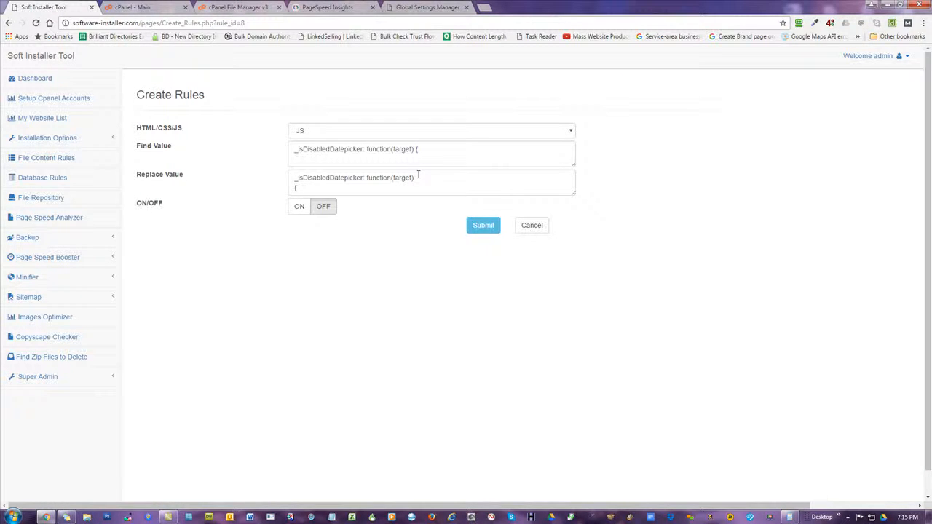
{"action": "left_click", "coordinate": [300, 206]}
{"action": "left_click", "coordinate": [483, 226]}
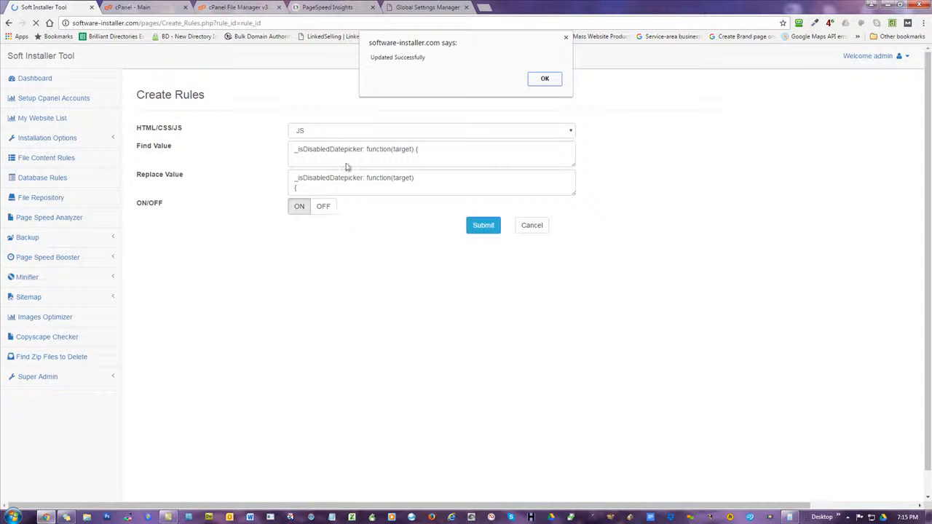
{"action": "left_click", "coordinate": [545, 79]}
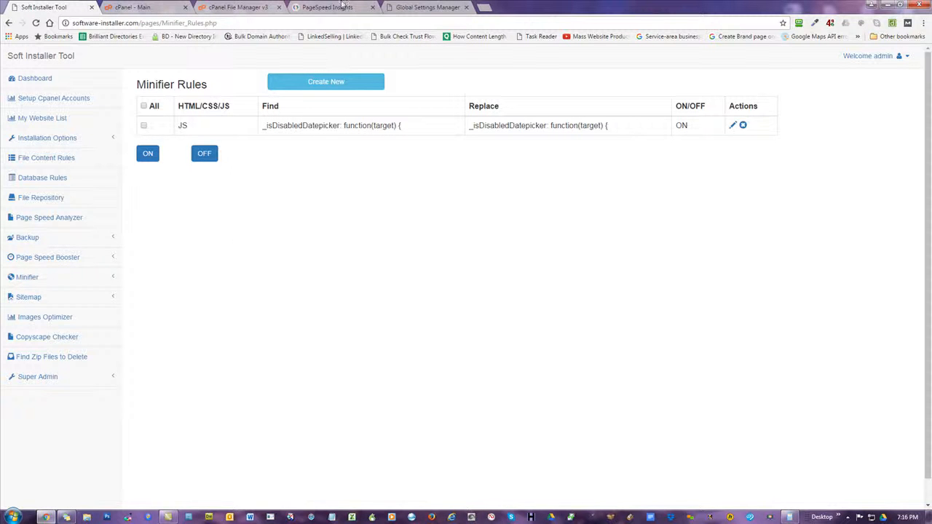
Search mowg-samples.com on the Minify HTML,CSS,JS page, then switch to the Global Settings Manager tab
{"action": "left_click", "coordinate": [36, 276]}
{"action": "left_click", "coordinate": [79, 316]}
{"action": "left_click", "coordinate": [301, 141]}
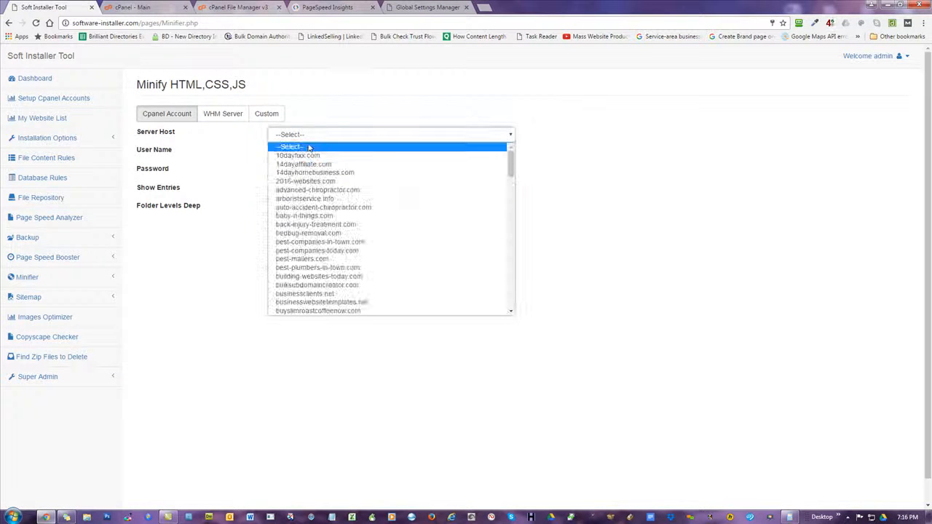
{"action": "scroll", "coordinate": [355, 229], "scroll_direction": "down", "scroll_amount": 3}
{"action": "scroll", "coordinate": [354, 229], "scroll_direction": "down", "scroll_amount": 10}
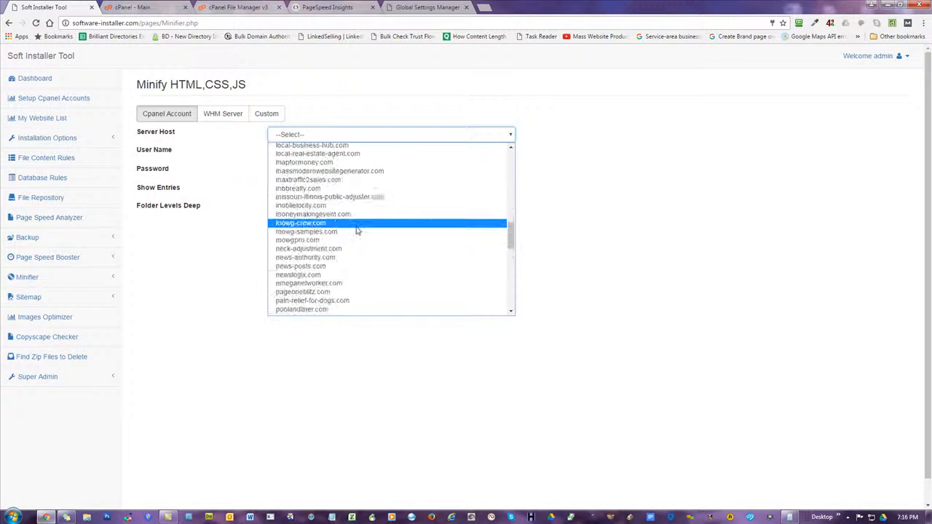
{"action": "left_click", "coordinate": [352, 231]}
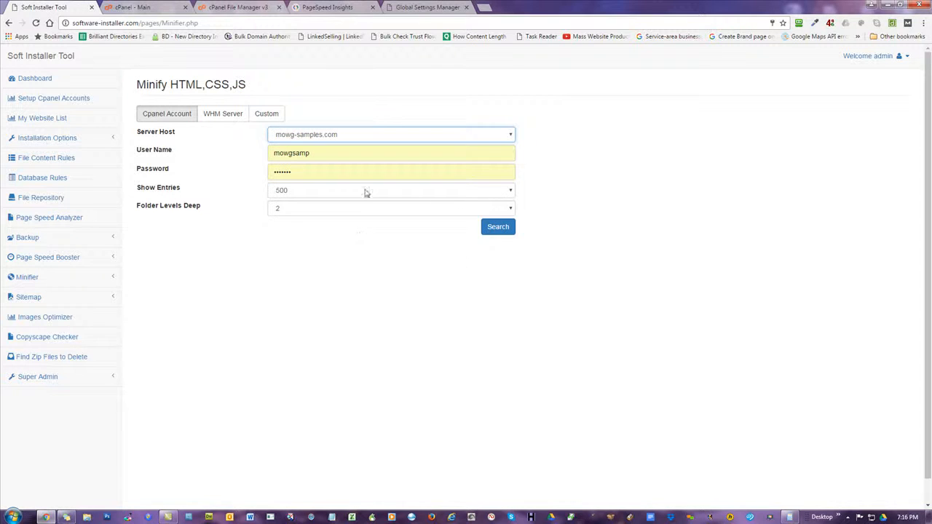
{"action": "left_click", "coordinate": [497, 227]}
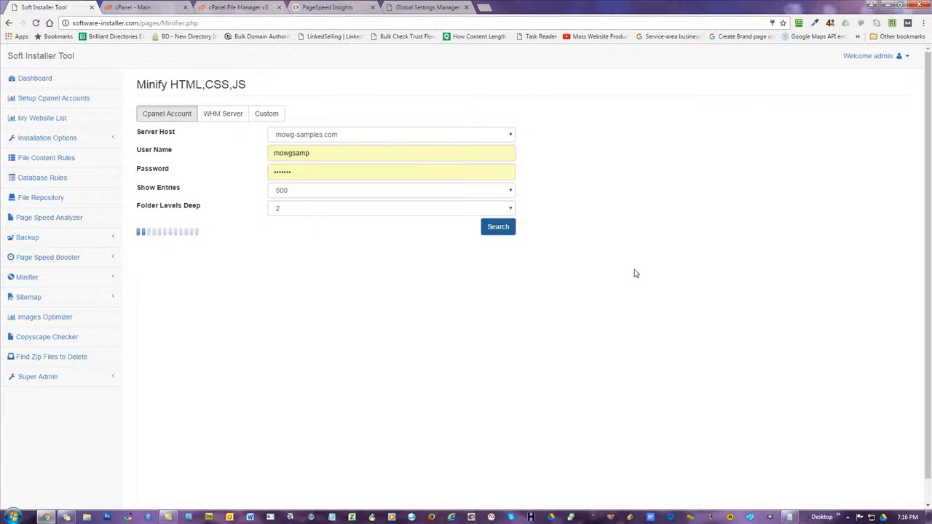
{"action": "left_click", "coordinate": [415, 7]}
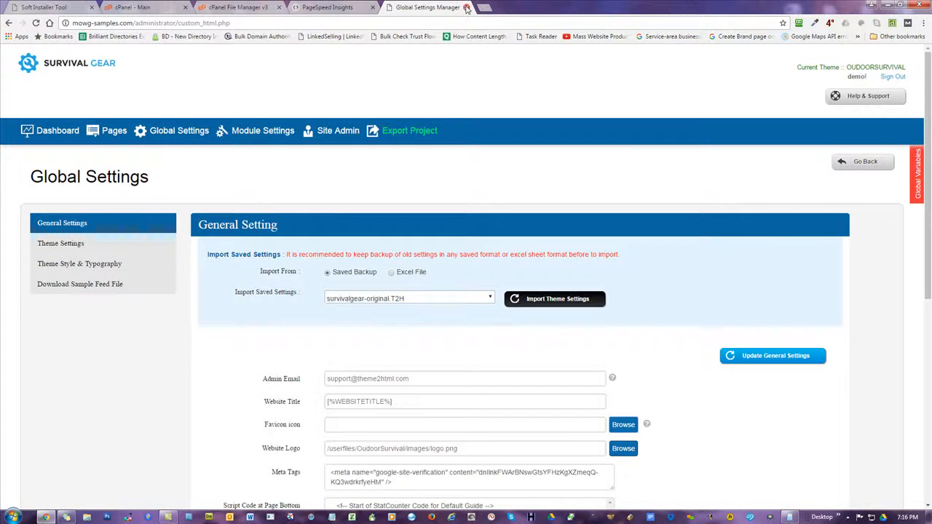
Open the live mowg-samples.com homepage and view its page source
{"action": "left_click", "coordinate": [52, 69]}
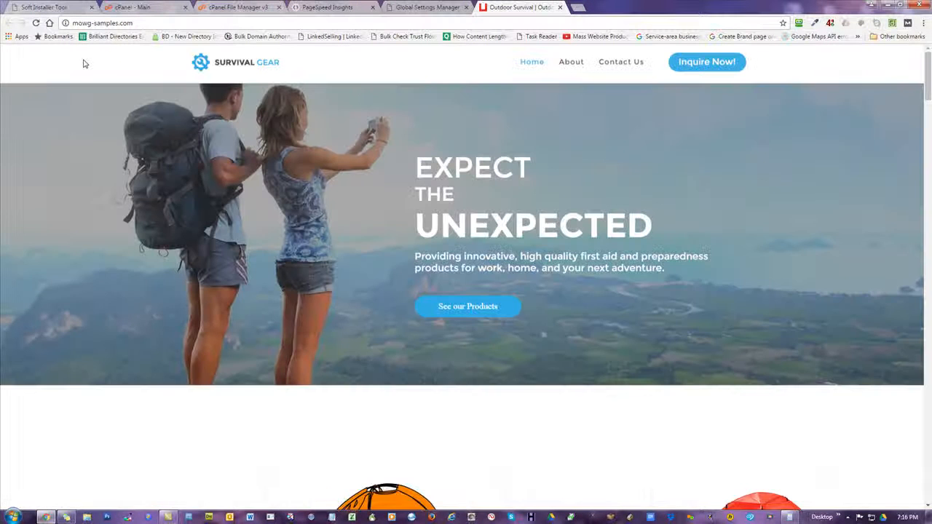
{"action": "right_click", "coordinate": [83, 58]}
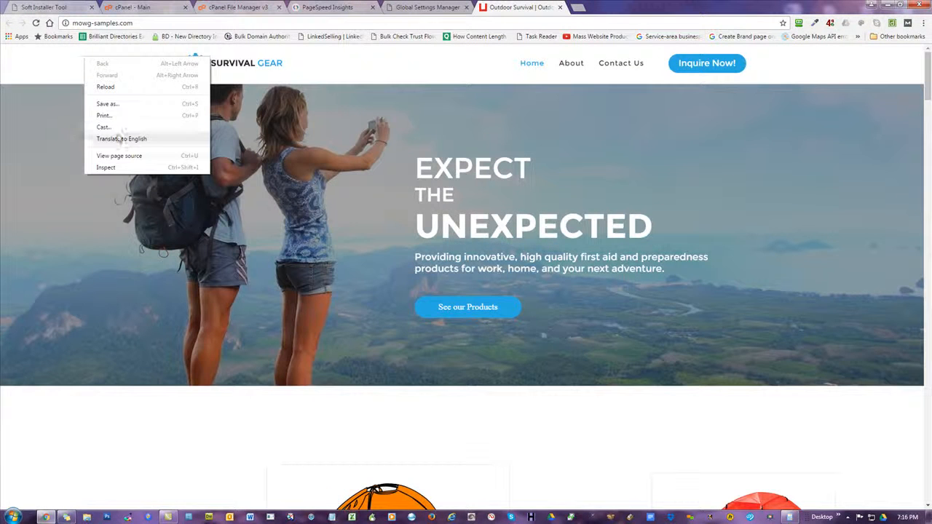
{"action": "left_click", "coordinate": [124, 157]}
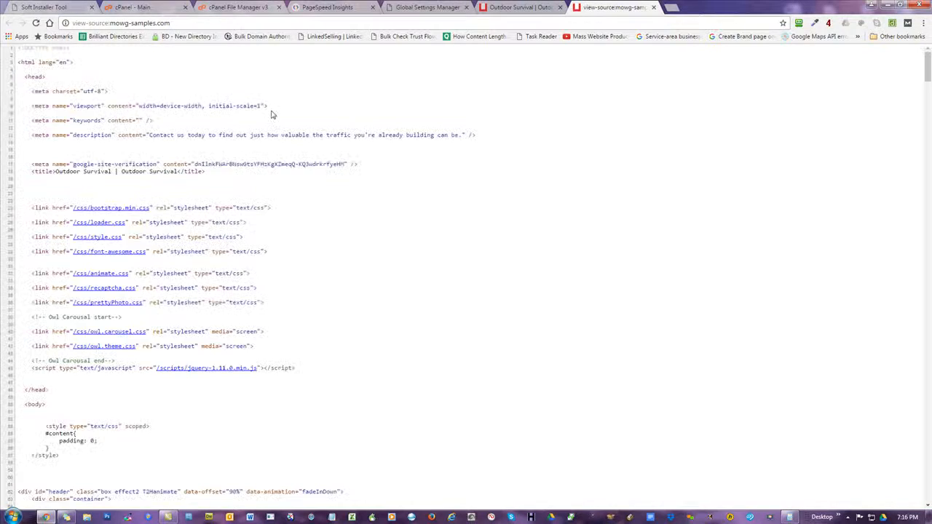
Scroll through the homepage source to the bottom and back to the top
{"action": "scroll", "coordinate": [481, 241], "scroll_direction": "down", "scroll_amount": 9}
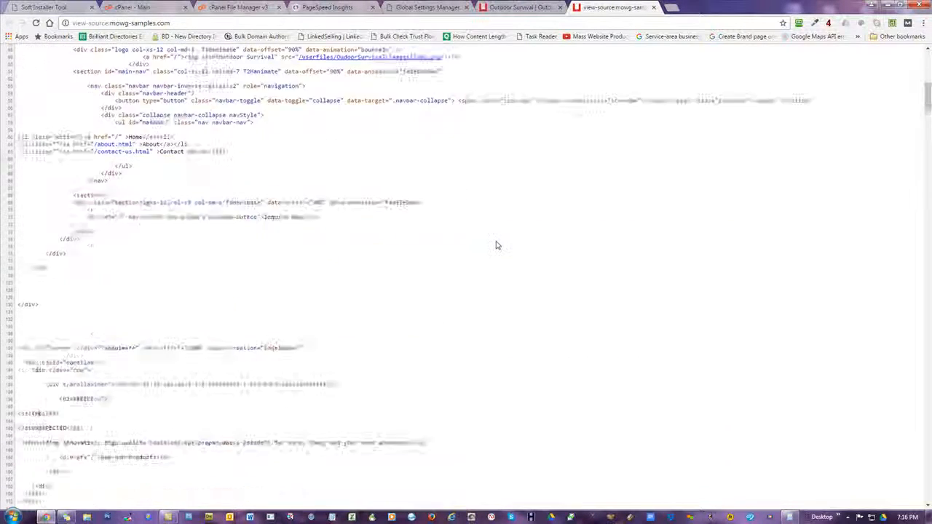
{"action": "scroll", "coordinate": [240, 182], "scroll_direction": "down", "scroll_amount": 6}
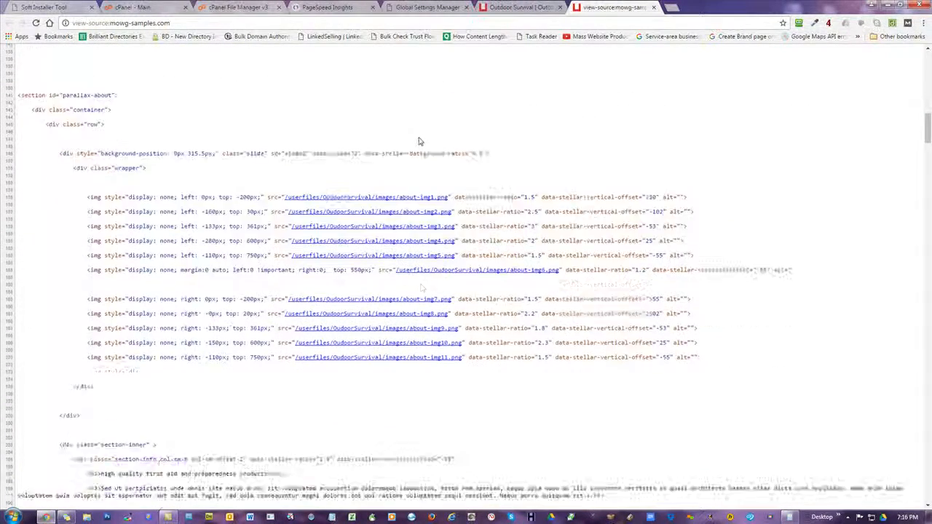
{"action": "scroll", "coordinate": [421, 149], "scroll_direction": "down", "scroll_amount": 4}
{"action": "scroll", "coordinate": [379, 197], "scroll_direction": "down", "scroll_amount": 3}
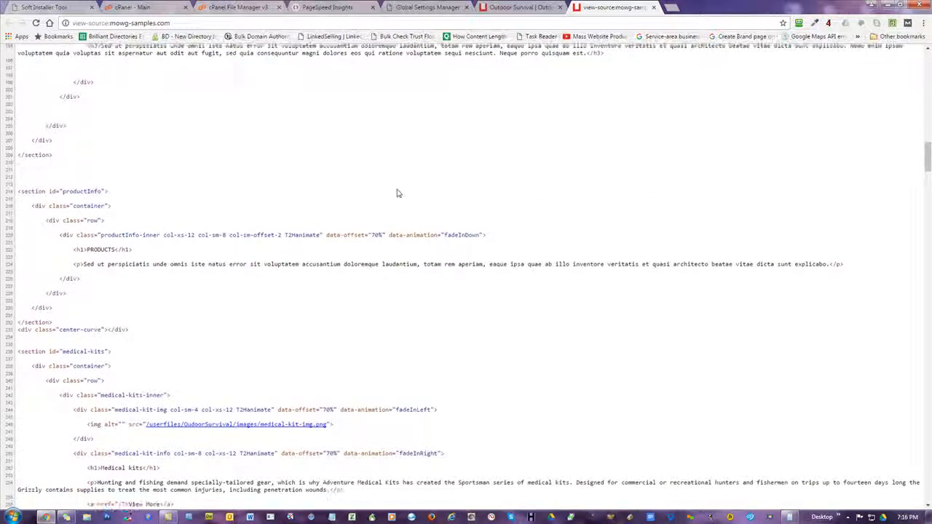
{"action": "scroll", "coordinate": [397, 198], "scroll_direction": "down", "scroll_amount": 6}
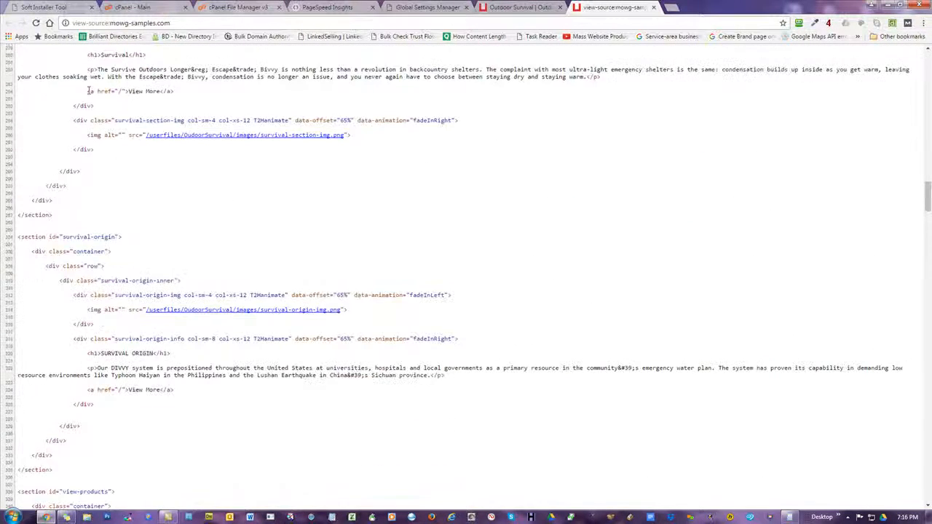
{"action": "scroll", "coordinate": [290, 265], "scroll_direction": "down", "scroll_amount": 12}
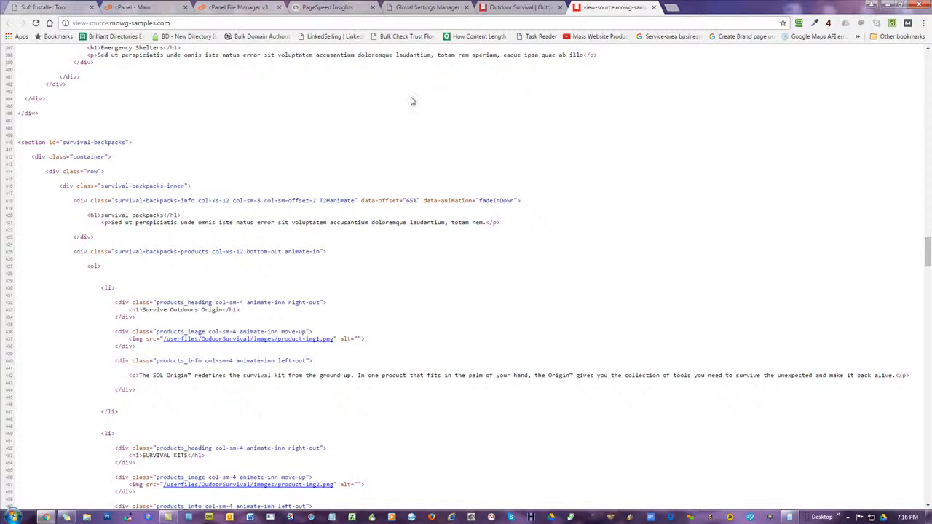
{"action": "scroll", "coordinate": [796, 134], "scroll_direction": "down", "scroll_amount": 15}
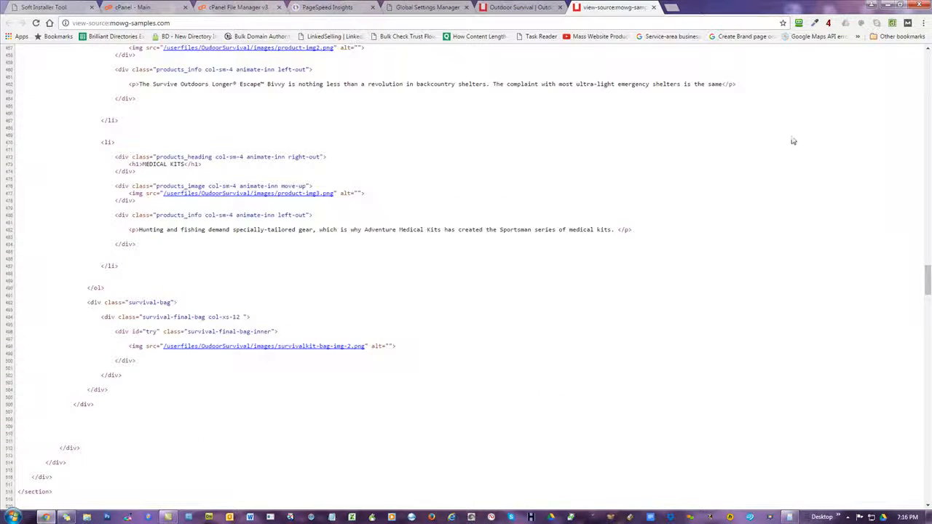
{"action": "scroll", "coordinate": [790, 145], "scroll_direction": "up", "scroll_amount": 3}
{"action": "scroll", "coordinate": [791, 146], "scroll_direction": "up", "scroll_amount": 20}
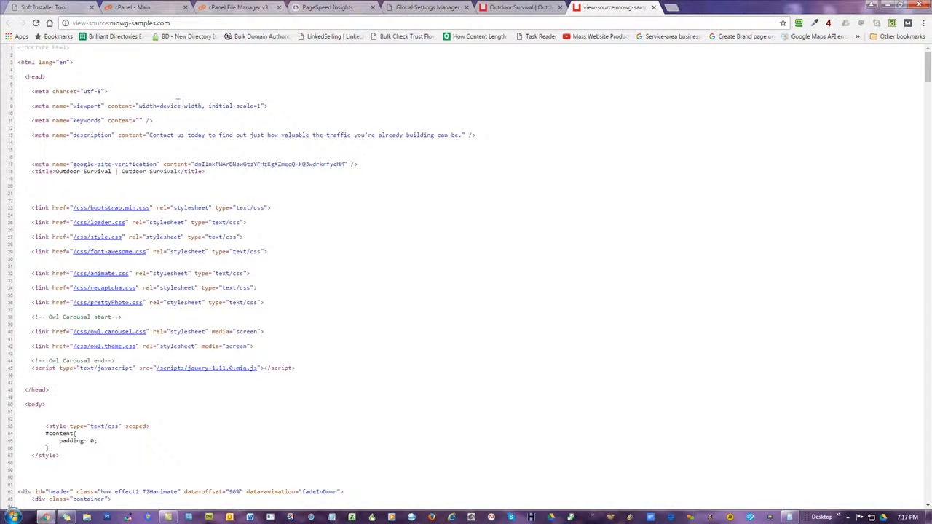
{"action": "scroll", "coordinate": [457, 260], "scroll_direction": "down", "scroll_amount": 7}
{"action": "scroll", "coordinate": [457, 260], "scroll_direction": "up", "scroll_amount": 7}
Back in the Minifier list, tick the All checkbox and then untick it
{"action": "left_click", "coordinate": [40, 9]}
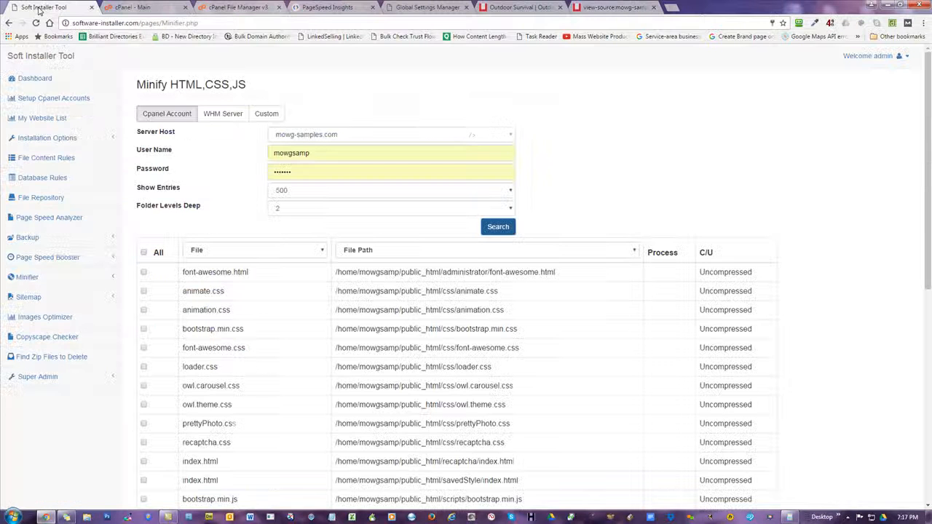
{"action": "scroll", "coordinate": [582, 167], "scroll_direction": "down", "scroll_amount": 1}
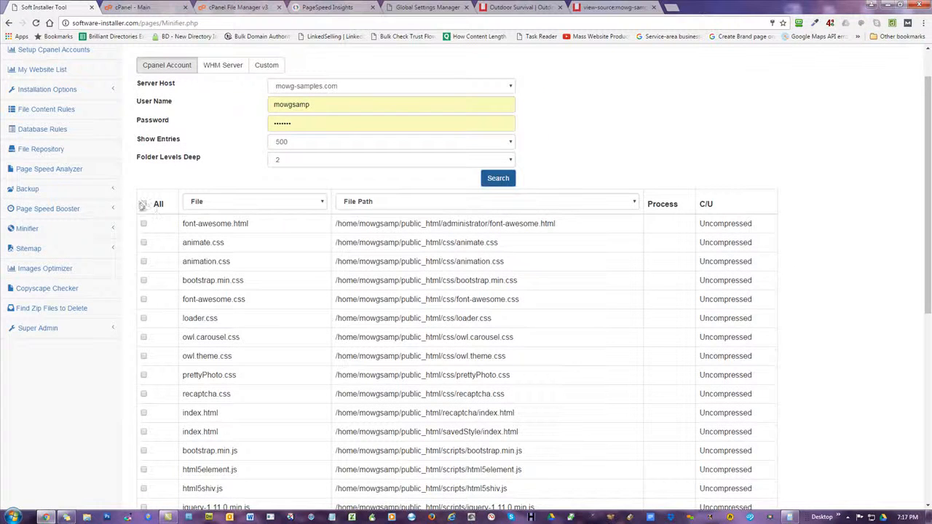
{"action": "left_click", "coordinate": [144, 205]}
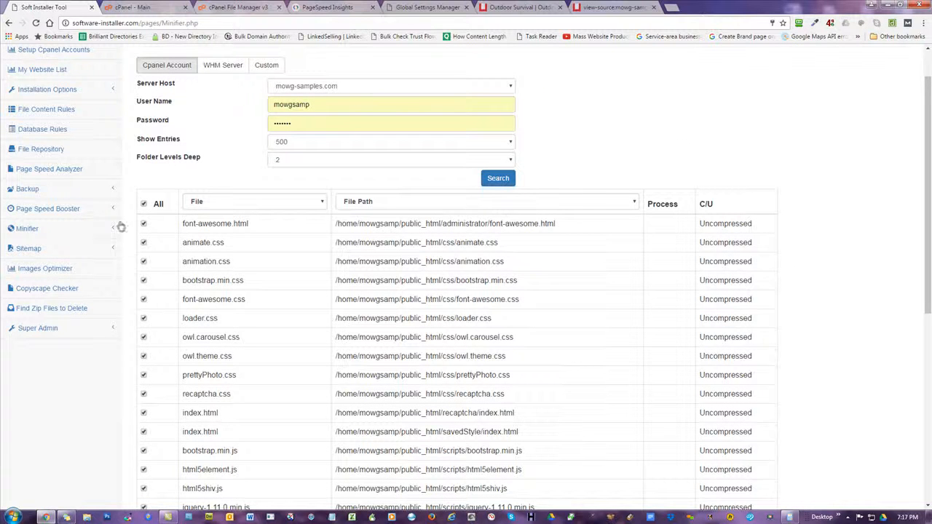
{"action": "left_click", "coordinate": [144, 206]}
Scroll through the file table down to upload/index.html and back to the top
{"action": "scroll", "coordinate": [605, 199], "scroll_direction": "down", "scroll_amount": 5}
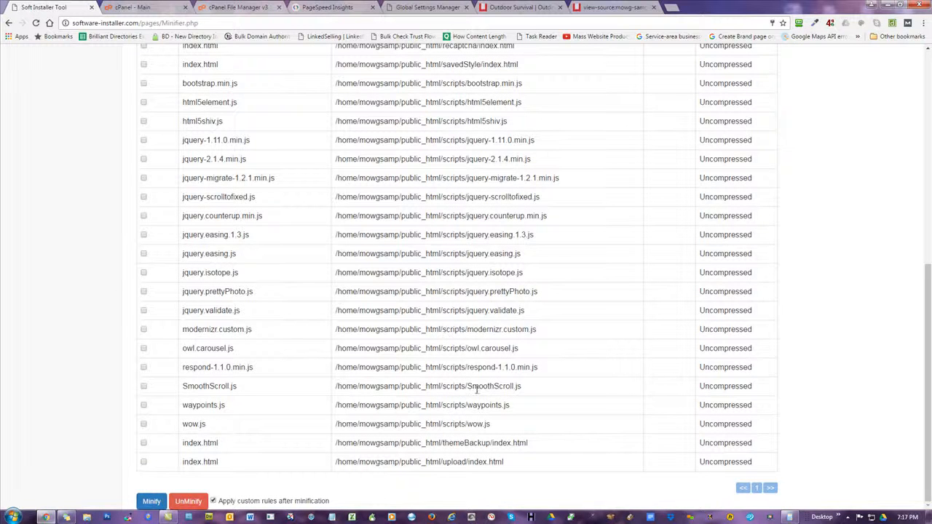
{"action": "scroll", "coordinate": [470, 346], "scroll_direction": "up", "scroll_amount": 1}
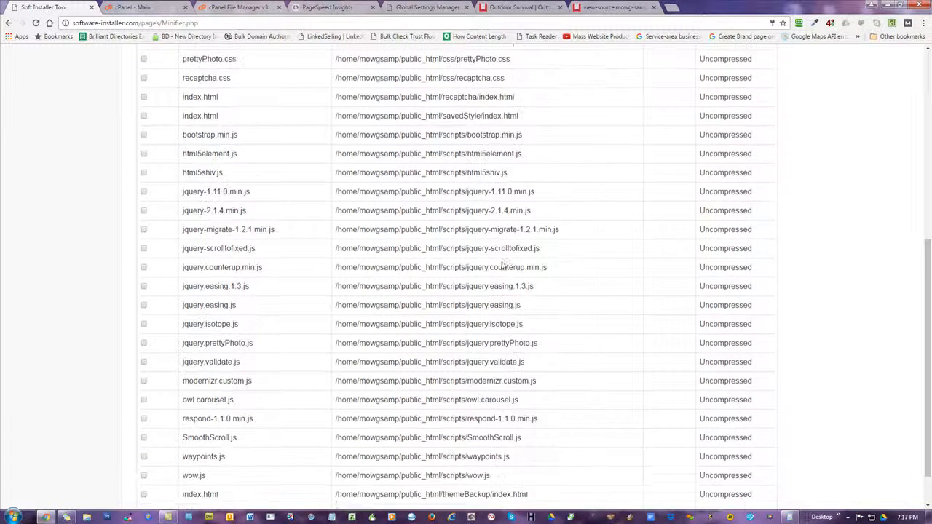
{"action": "scroll", "coordinate": [502, 247], "scroll_direction": "up", "scroll_amount": 1}
{"action": "scroll", "coordinate": [477, 328], "scroll_direction": "up", "scroll_amount": 2}
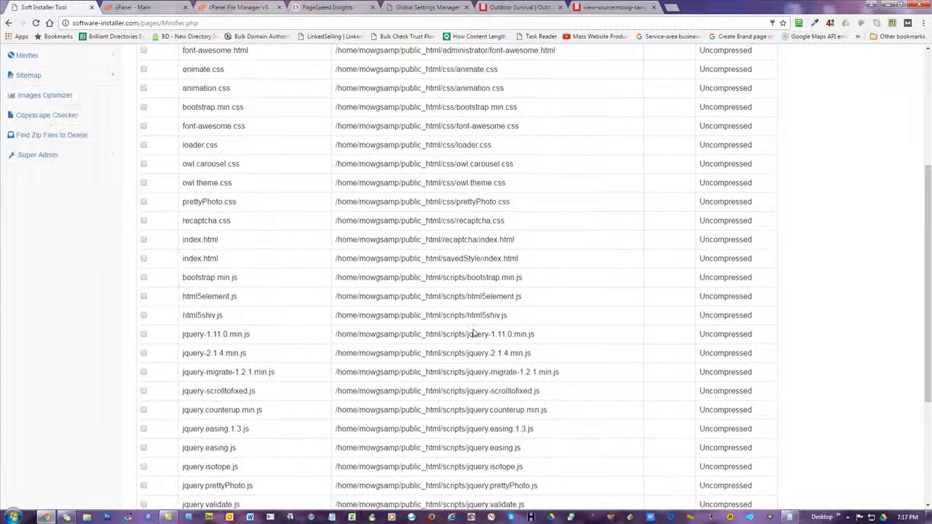
{"action": "scroll", "coordinate": [474, 333], "scroll_direction": "up", "scroll_amount": 1}
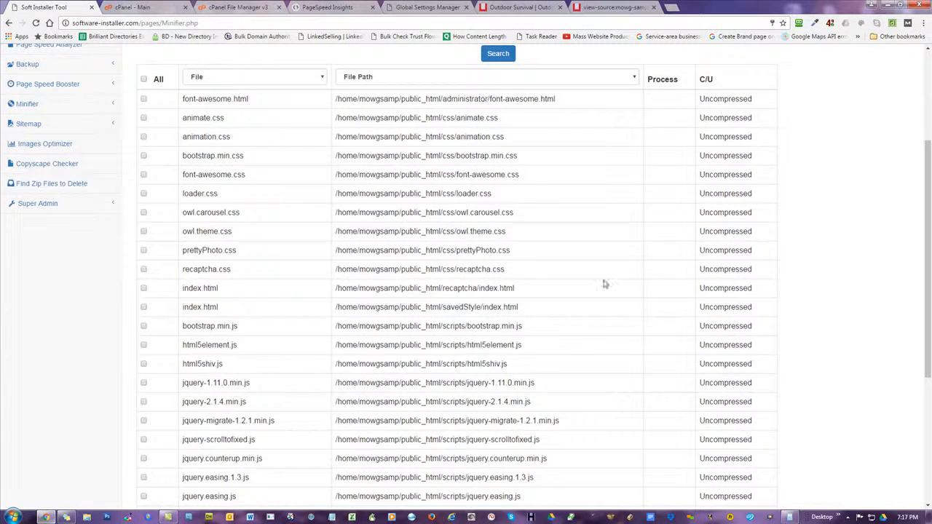
{"action": "scroll", "coordinate": [619, 306], "scroll_direction": "down", "scroll_amount": 5}
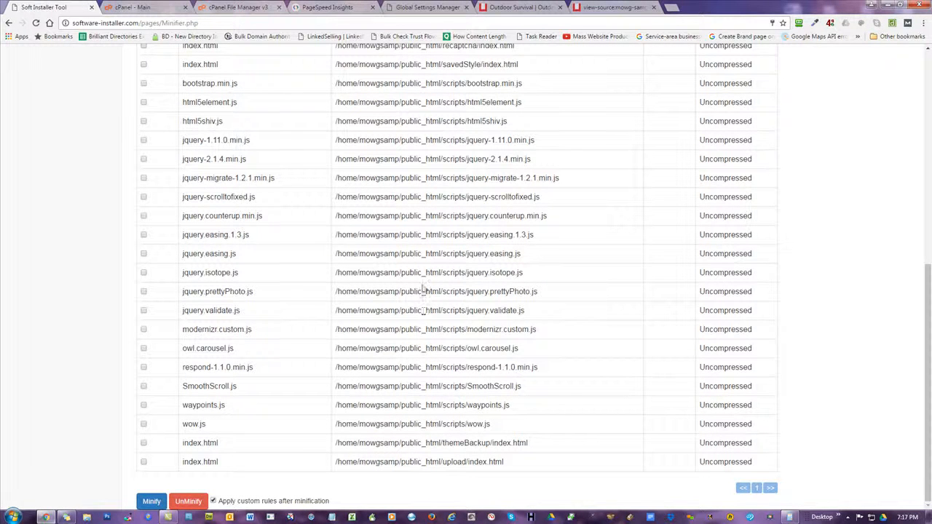
{"action": "scroll", "coordinate": [432, 311], "scroll_direction": "up", "scroll_amount": 1}
{"action": "scroll", "coordinate": [432, 310], "scroll_direction": "up", "scroll_amount": 3}
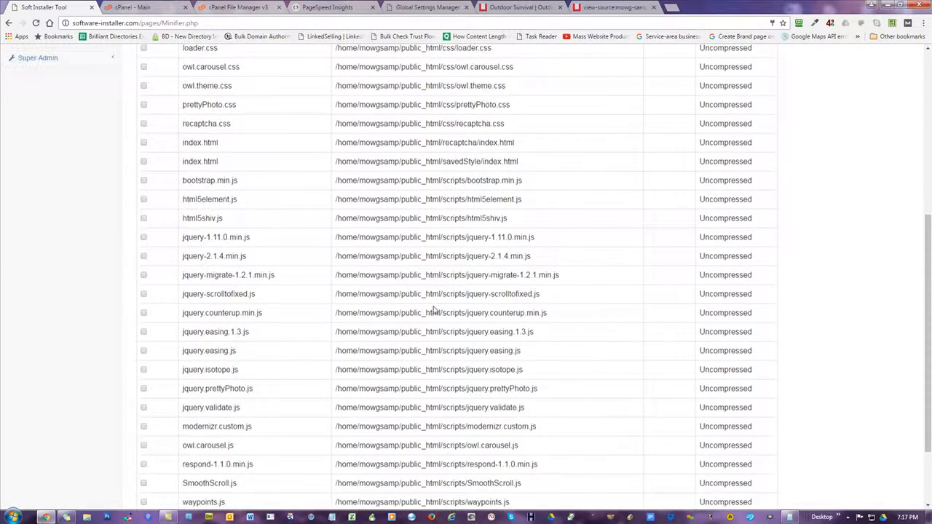
{"action": "scroll", "coordinate": [426, 277], "scroll_direction": "up", "scroll_amount": 1}
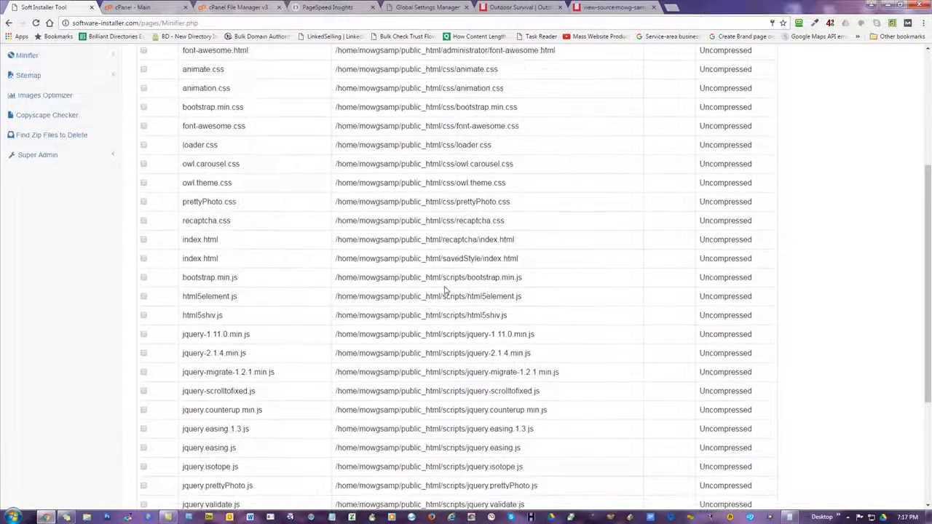
{"action": "scroll", "coordinate": [443, 278], "scroll_direction": "up", "scroll_amount": 1}
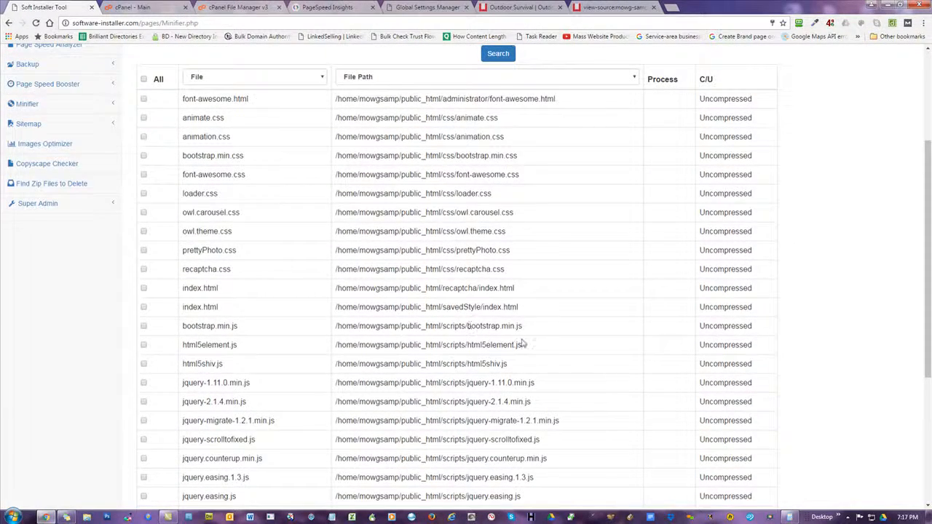
{"action": "scroll", "coordinate": [521, 342], "scroll_direction": "up", "scroll_amount": 3}
Find-on-page for index.html, then select the themeBackup/index.html path at the bottom
{"action": "key", "text": "ctrl+f"}
{"action": "type", "text": "index.html"}
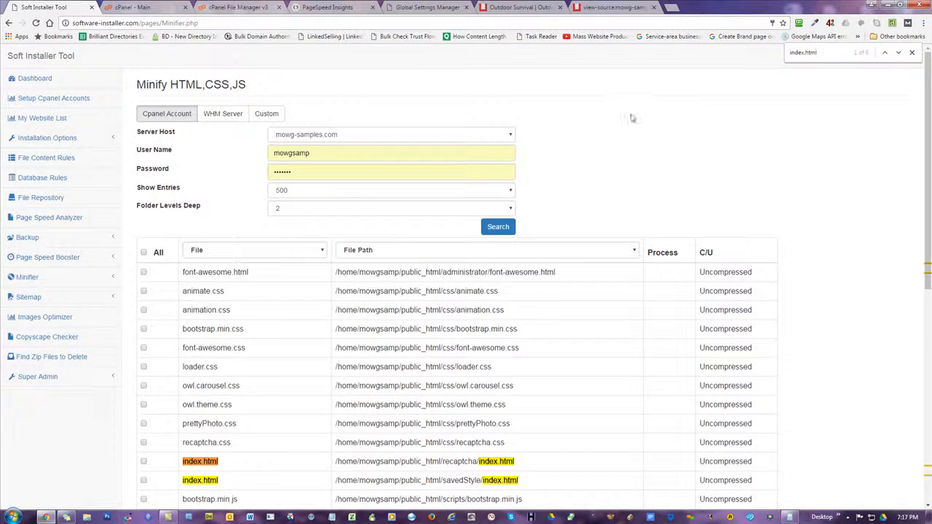
{"action": "scroll", "coordinate": [610, 145], "scroll_direction": "down", "scroll_amount": 1}
{"action": "scroll", "coordinate": [610, 145], "scroll_direction": "down", "scroll_amount": 6}
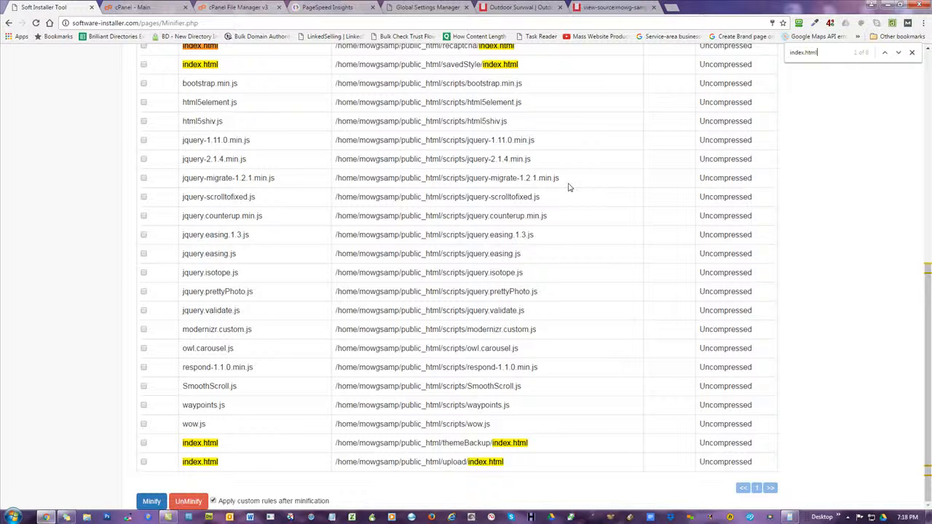
{"action": "scroll", "coordinate": [569, 188], "scroll_direction": "up", "scroll_amount": 6}
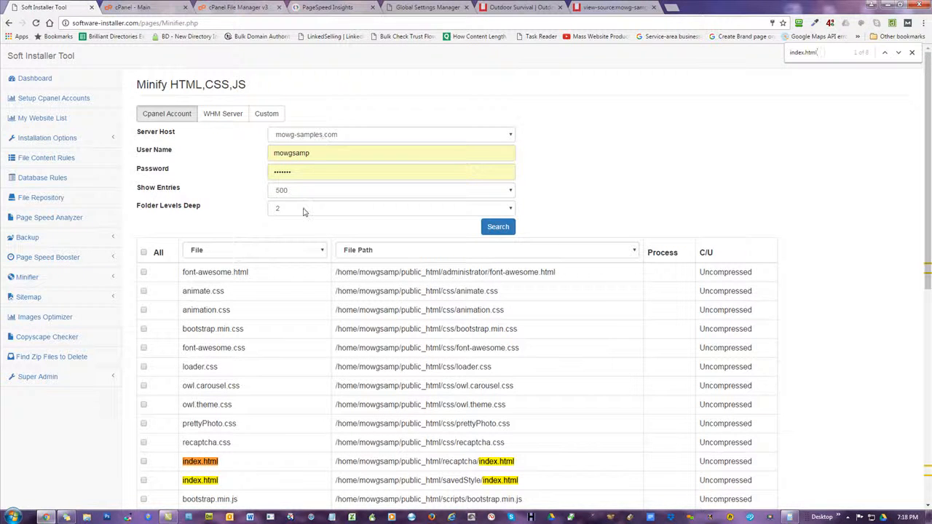
{"action": "scroll", "coordinate": [647, 153], "scroll_direction": "down", "scroll_amount": 2}
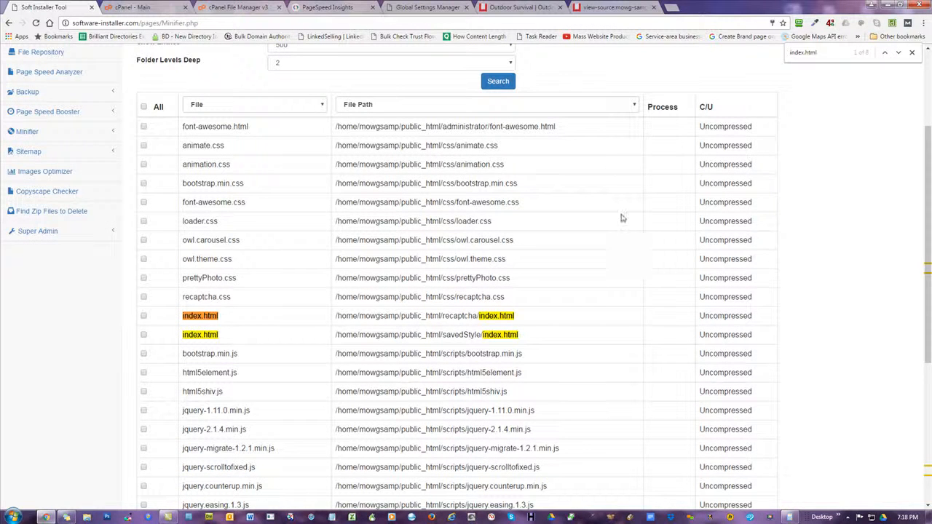
{"action": "scroll", "coordinate": [580, 173], "scroll_direction": "down", "scroll_amount": 4}
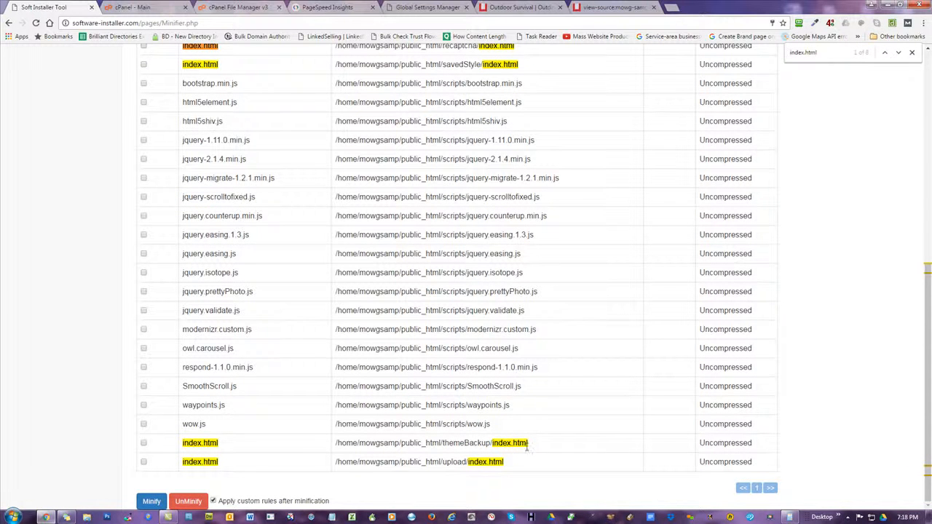
{"action": "left_click_drag", "start_coordinate": [537, 444], "coordinate": [440, 443]}
{"action": "key", "text": "ctrl+c"}
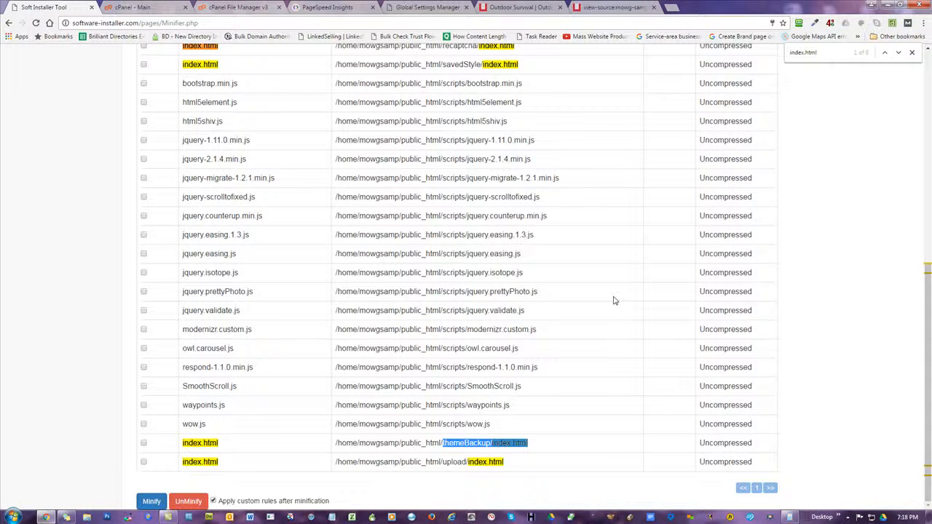
Load the view-source of mowg-samples.com/themeBackup/index.html
{"action": "left_click", "coordinate": [601, 8]}
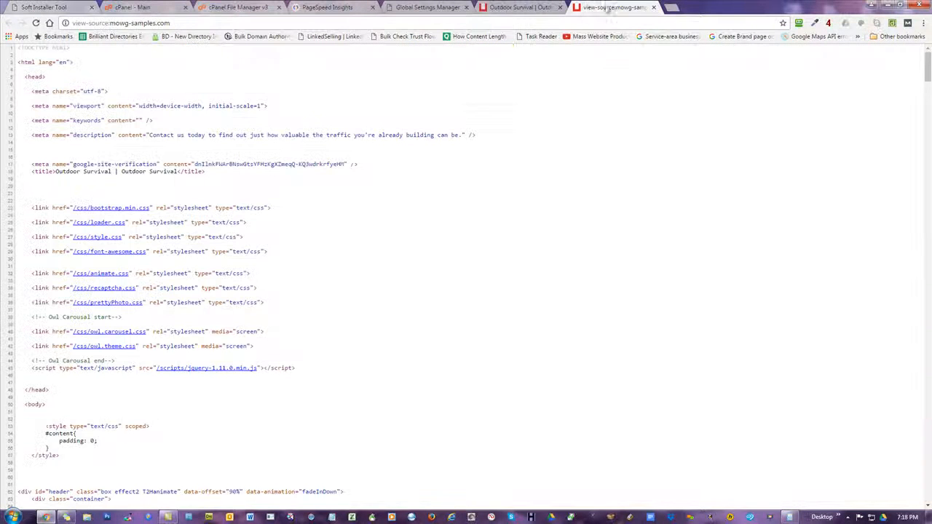
{"action": "left_click", "coordinate": [197, 25]}
{"action": "left_click", "coordinate": [182, 25]}
{"action": "key", "text": "ctrl+v"}
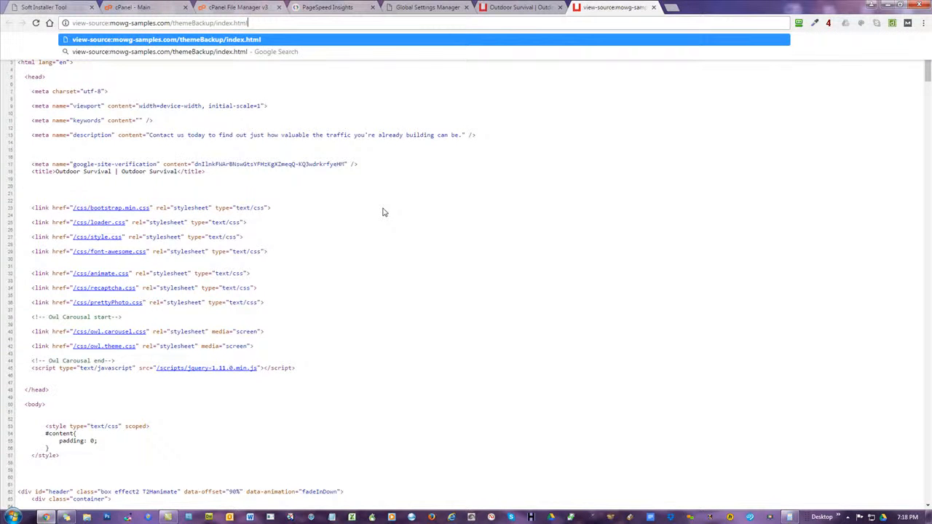
{"action": "key", "text": "Return"}
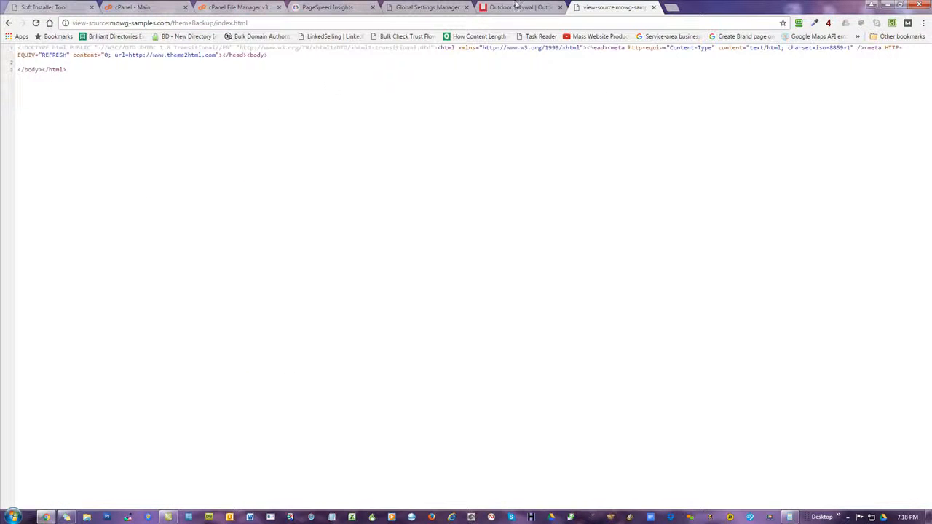
Copy the upload/index.html path from the Minifier list and load its source instead
{"action": "left_click", "coordinate": [291, 8]}
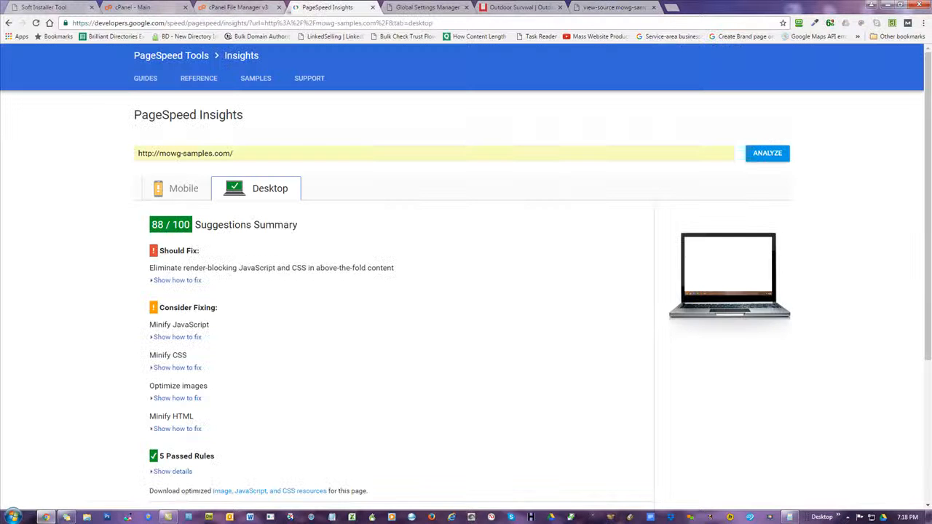
{"action": "left_click", "coordinate": [226, 6]}
{"action": "left_click", "coordinate": [33, 6]}
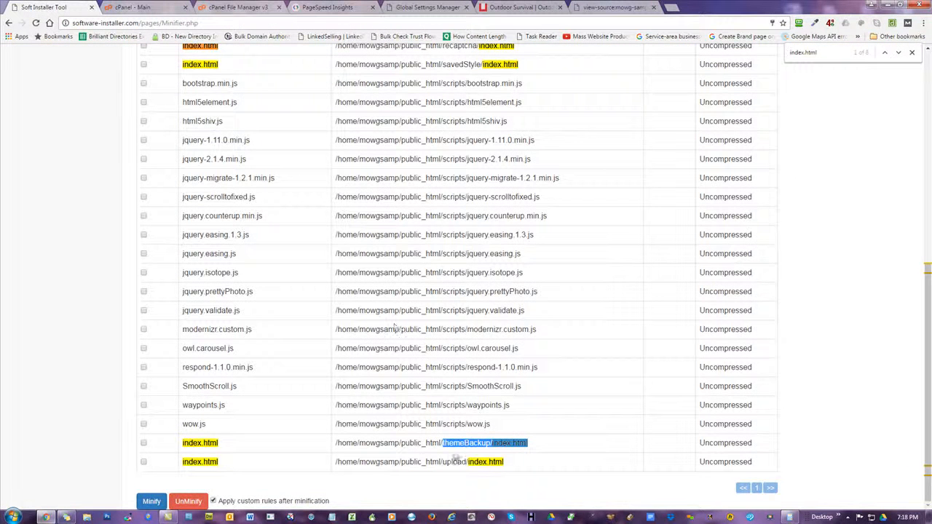
{"action": "left_click_drag", "start_coordinate": [506, 464], "coordinate": [441, 463]}
{"action": "key", "text": "ctrl+c"}
{"action": "left_click", "coordinate": [614, 7]}
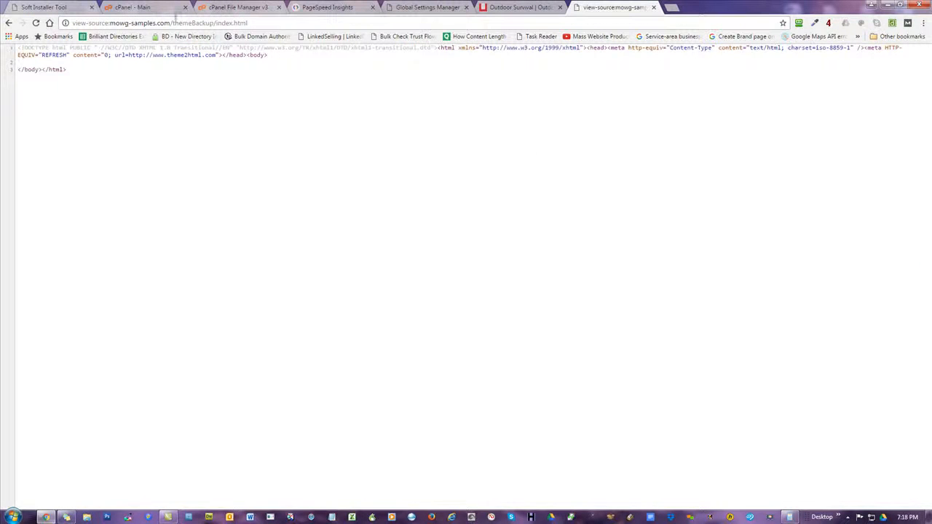
{"action": "left_click_drag", "start_coordinate": [173, 24], "coordinate": [248, 23]}
{"action": "key", "text": "ctrl+v"}
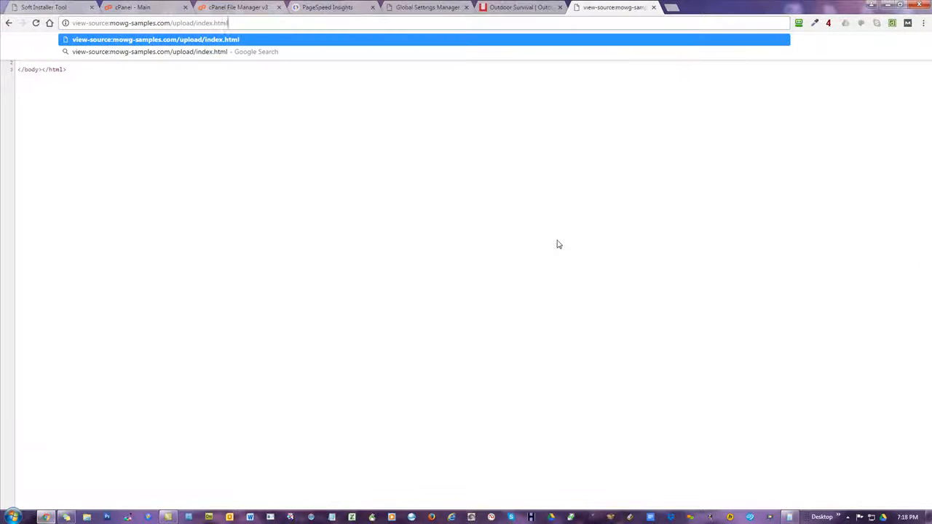
{"action": "key", "text": "Return"}
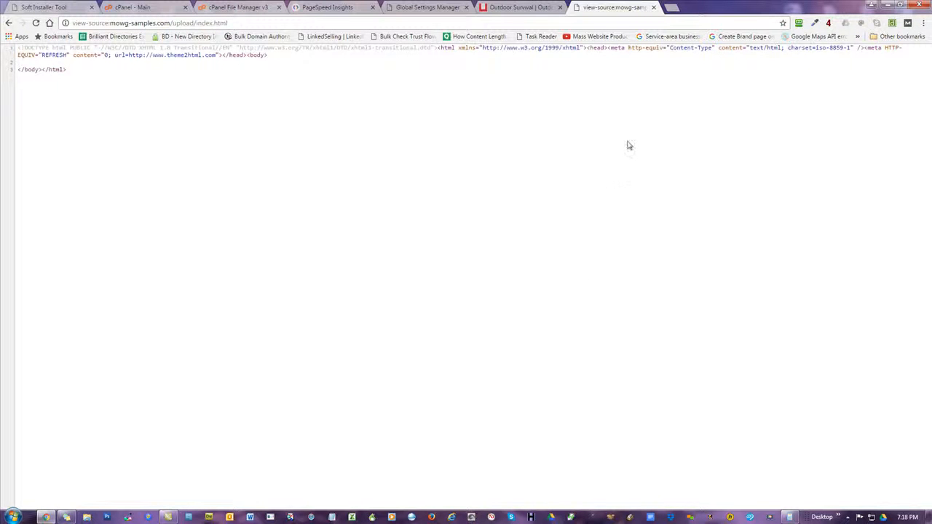
Glance at the live Survival Gear home page, then return to the Minifier file list
{"action": "left_click", "coordinate": [513, 8]}
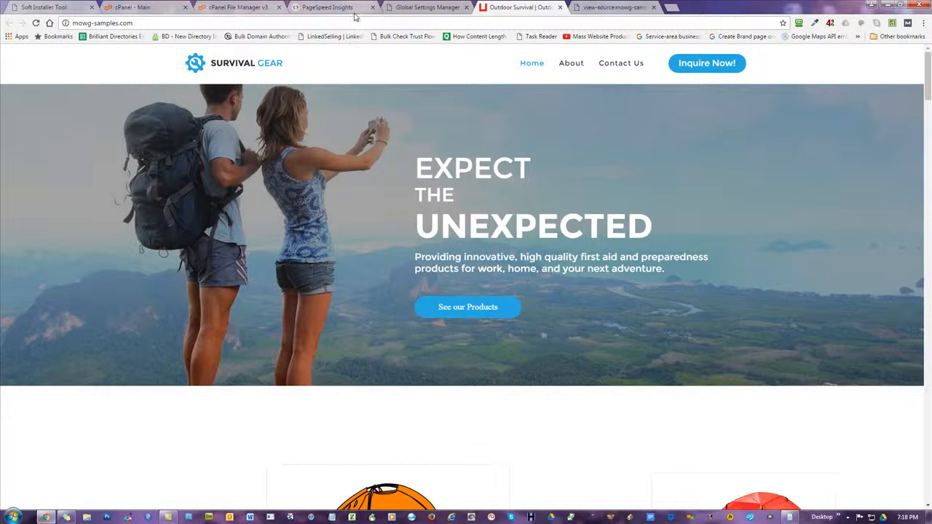
{"action": "left_click", "coordinate": [78, 9]}
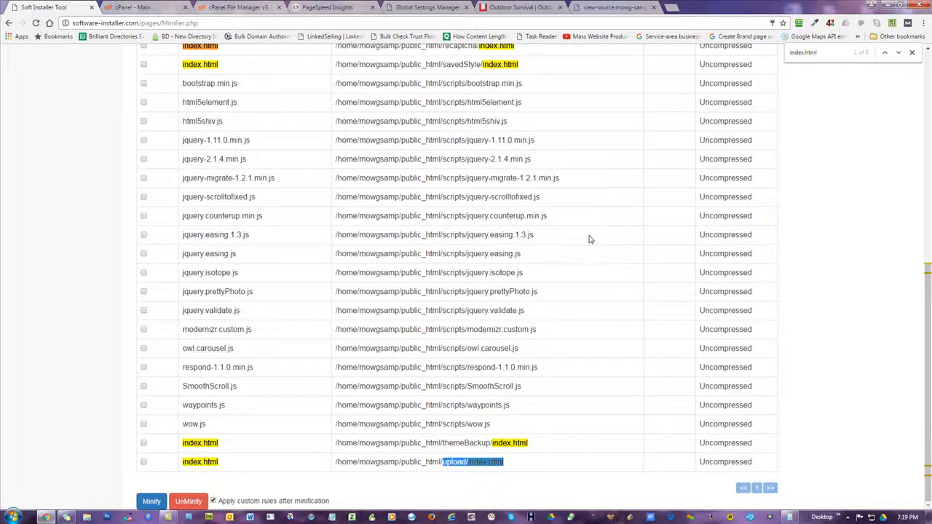
{"action": "scroll", "coordinate": [605, 298], "scroll_direction": "up", "scroll_amount": 6}
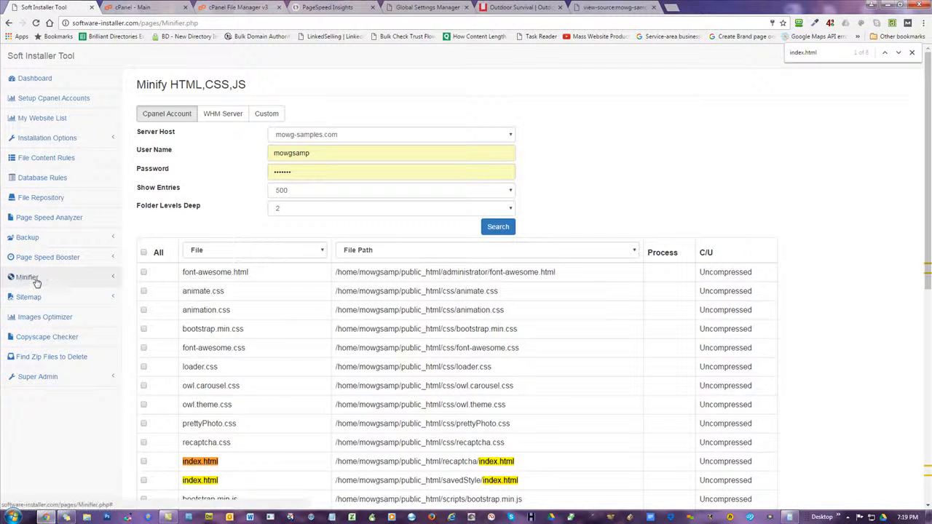
Reopen Minify HTML,CSS,JS and search mowg-samples.com for files
{"action": "left_click", "coordinate": [40, 277]}
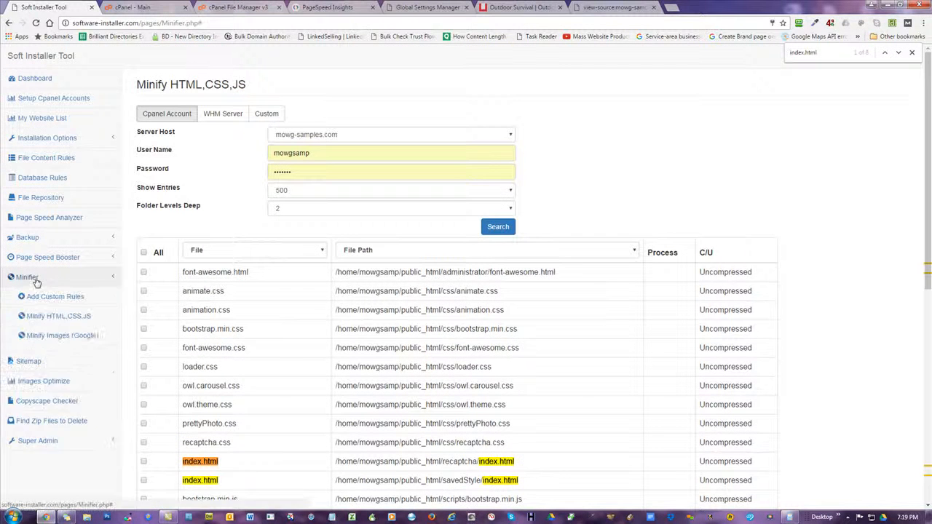
{"action": "left_click", "coordinate": [60, 316]}
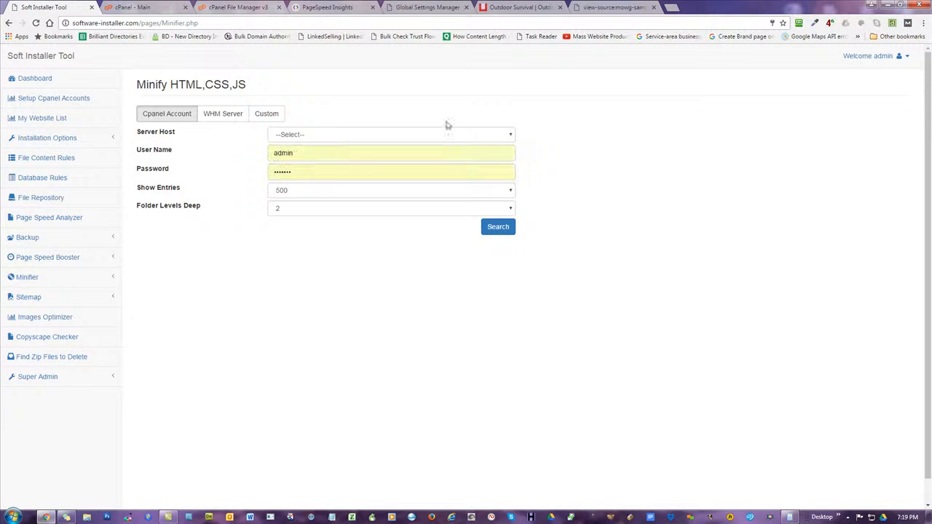
{"action": "left_click", "coordinate": [330, 135]}
{"action": "scroll", "coordinate": [369, 250], "scroll_direction": "down", "scroll_amount": 15}
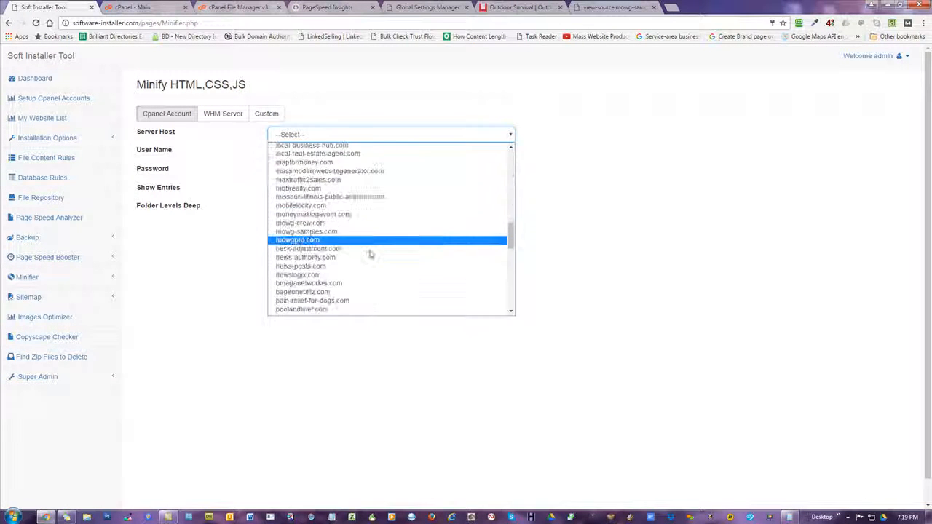
{"action": "left_click", "coordinate": [302, 231]}
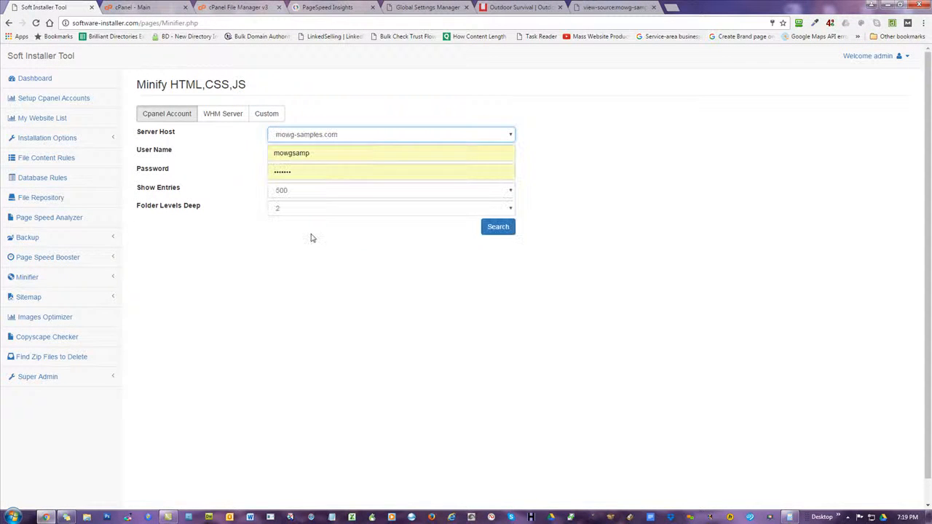
{"action": "left_click", "coordinate": [497, 227]}
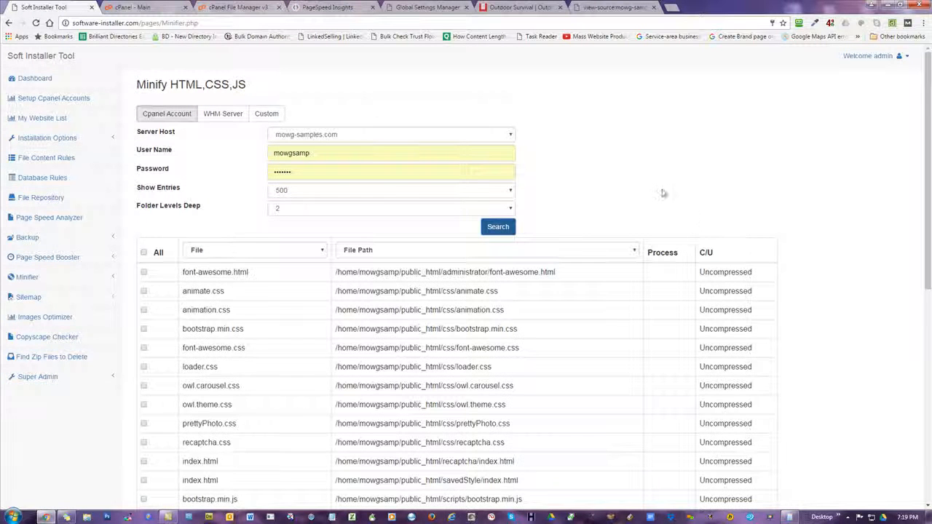
Tick the All checkbox and select the css/animate.css path text
{"action": "scroll", "coordinate": [661, 191], "scroll_direction": "down", "scroll_amount": 2}
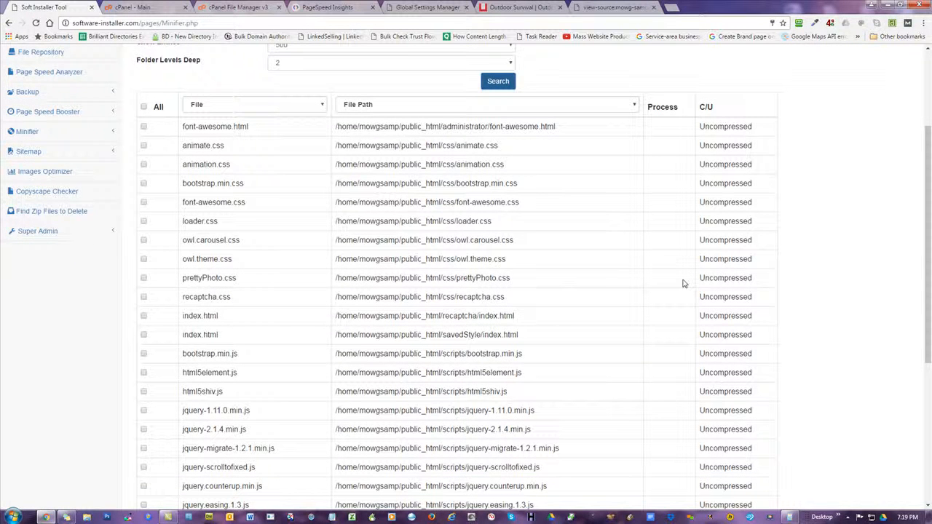
{"action": "scroll", "coordinate": [678, 279], "scroll_direction": "down", "scroll_amount": 2}
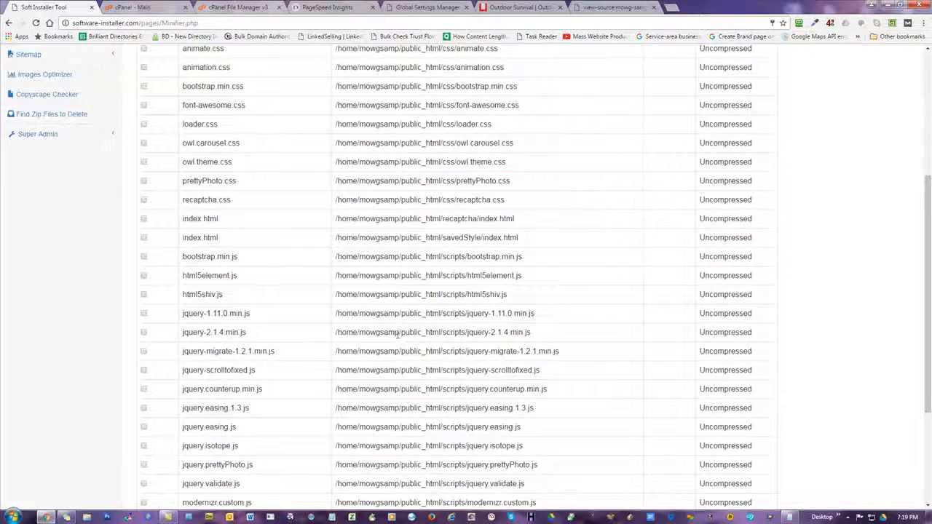
{"action": "scroll", "coordinate": [415, 293], "scroll_direction": "up", "scroll_amount": 2}
{"action": "scroll", "coordinate": [180, 148], "scroll_direction": "up", "scroll_amount": 1}
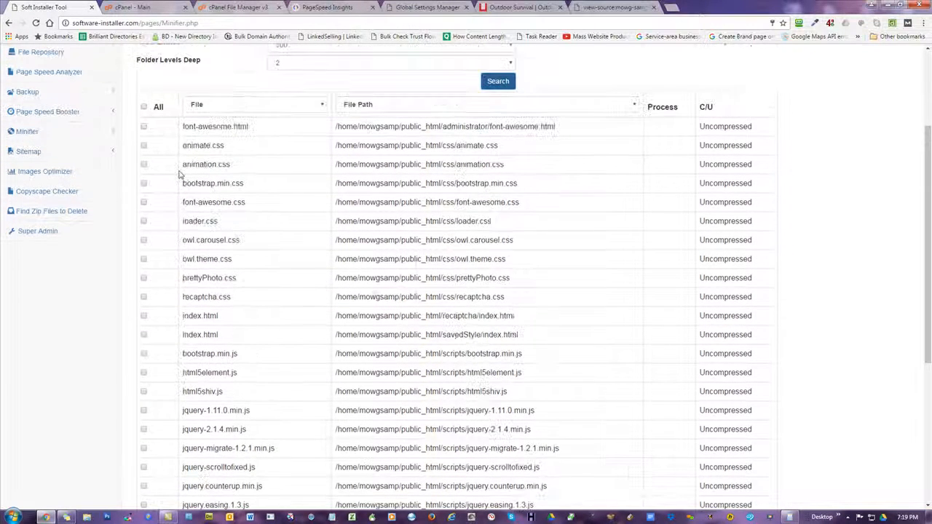
{"action": "left_click", "coordinate": [144, 107]}
{"action": "left_click_drag", "start_coordinate": [498, 145], "coordinate": [454, 145]}
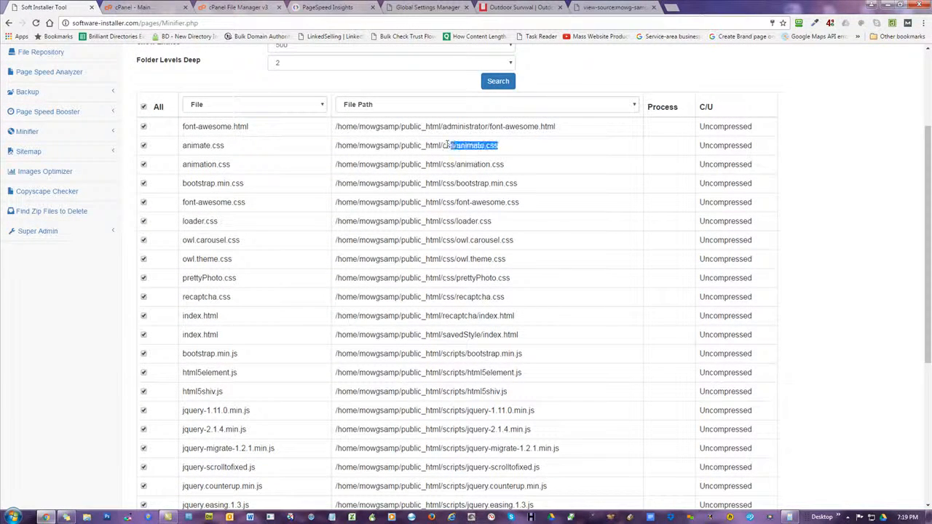
Change the view-source address to /css/animate.css and browse its unminified CSS
{"action": "left_click", "coordinate": [594, 7]}
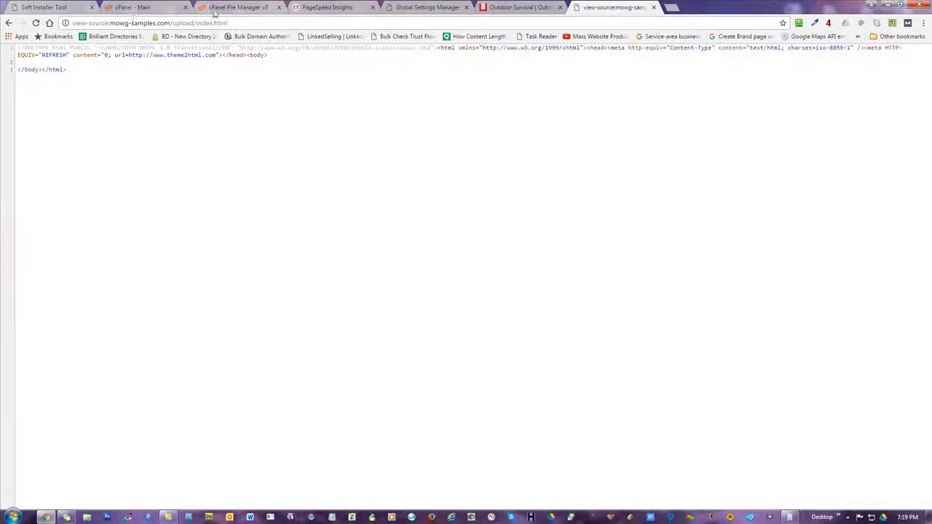
{"action": "left_click_drag", "start_coordinate": [170, 22], "coordinate": [227, 23]}
{"action": "type", "text": "css/animate.css"}
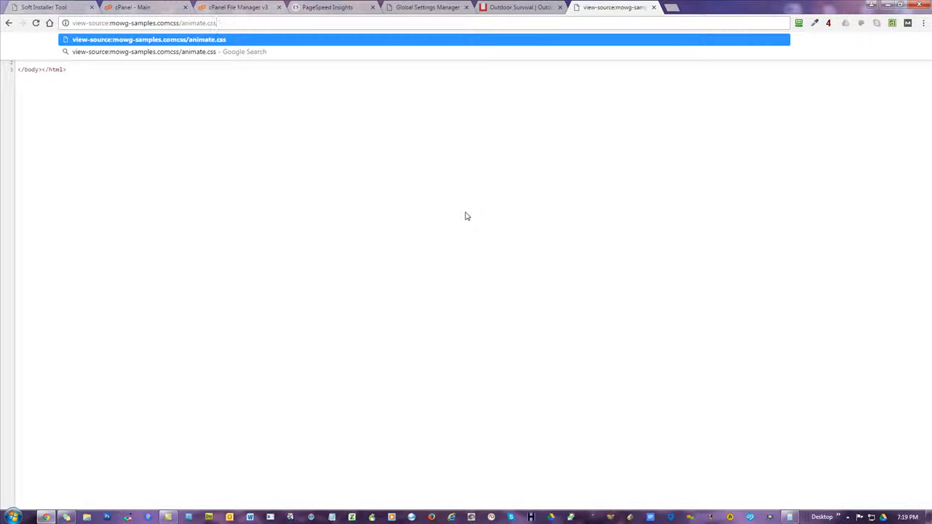
{"action": "type", "text": "/"}
{"action": "key", "text": "Return"}
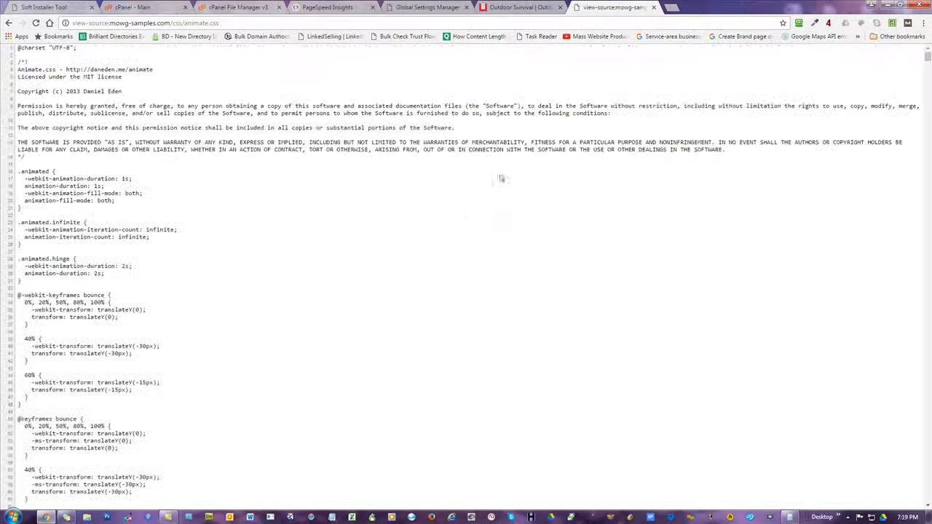
{"action": "scroll", "coordinate": [196, 262], "scroll_direction": "down", "scroll_amount": 14}
{"action": "scroll", "coordinate": [218, 322], "scroll_direction": "down", "scroll_amount": 18}
{"action": "scroll", "coordinate": [235, 322], "scroll_direction": "up", "scroll_amount": 20}
{"action": "scroll", "coordinate": [235, 321], "scroll_direction": "down", "scroll_amount": 11}
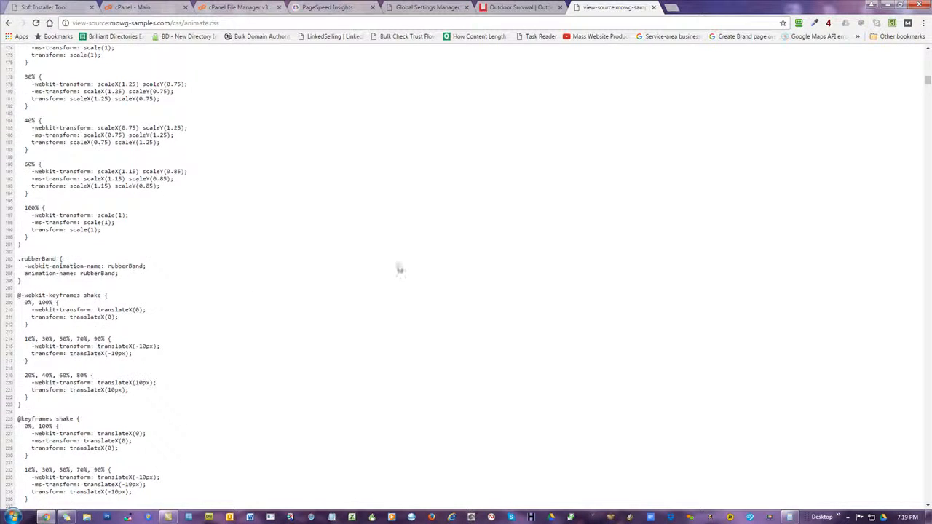
{"action": "left_click_drag", "start_coordinate": [927, 80], "coordinate": [929, 57]}
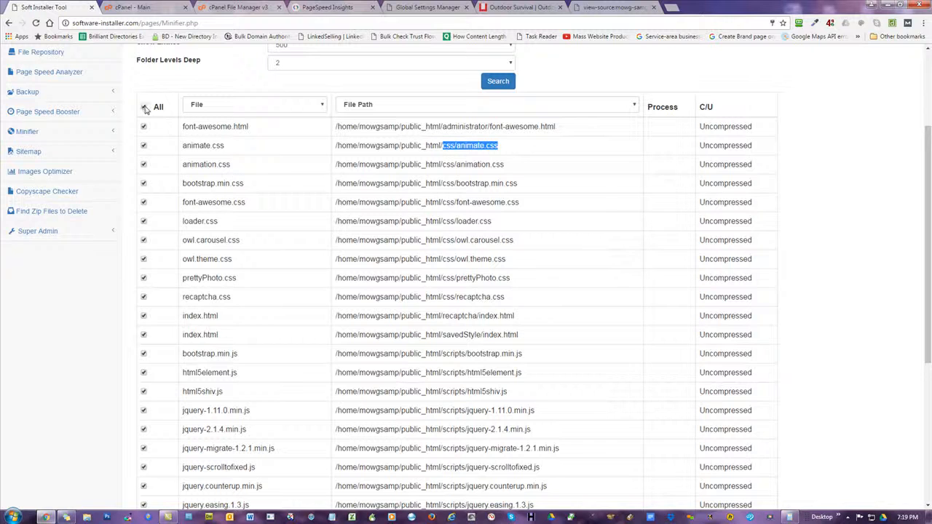
Untick All, tick only css/animate.css and minify it to Compressed
{"action": "left_click", "coordinate": [144, 107]}
{"action": "left_click", "coordinate": [143, 146]}
{"action": "scroll", "coordinate": [493, 208], "scroll_direction": "up", "scroll_amount": 1}
{"action": "scroll", "coordinate": [442, 309], "scroll_direction": "down", "scroll_amount": 5}
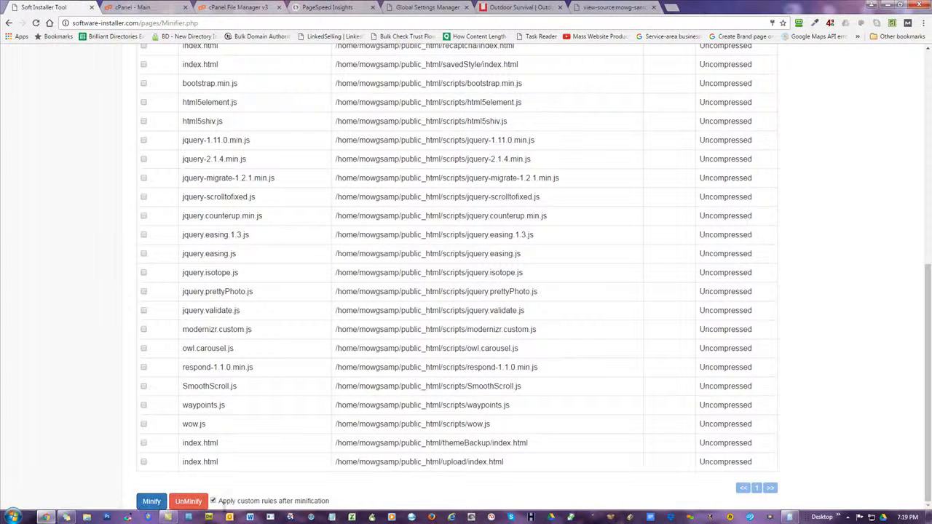
{"action": "left_click", "coordinate": [151, 501]}
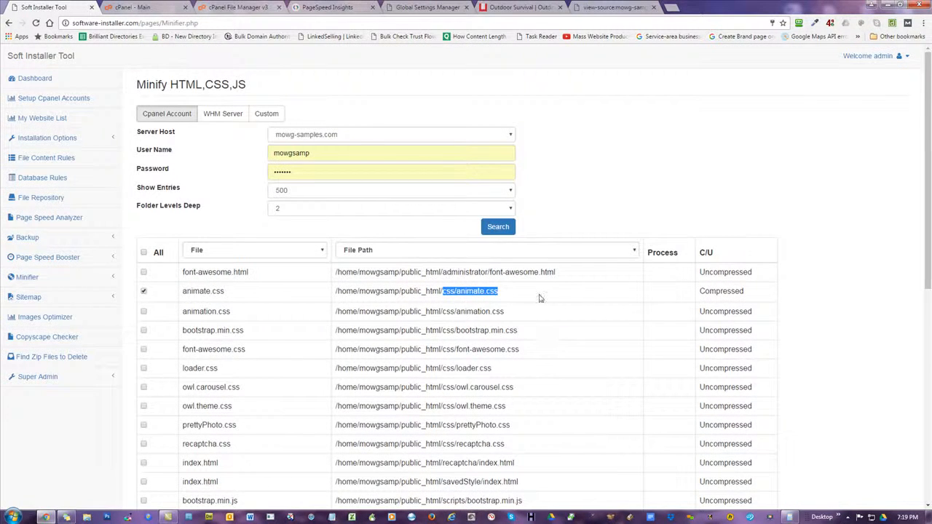
{"action": "scroll", "coordinate": [687, 182], "scroll_direction": "down", "scroll_amount": 2}
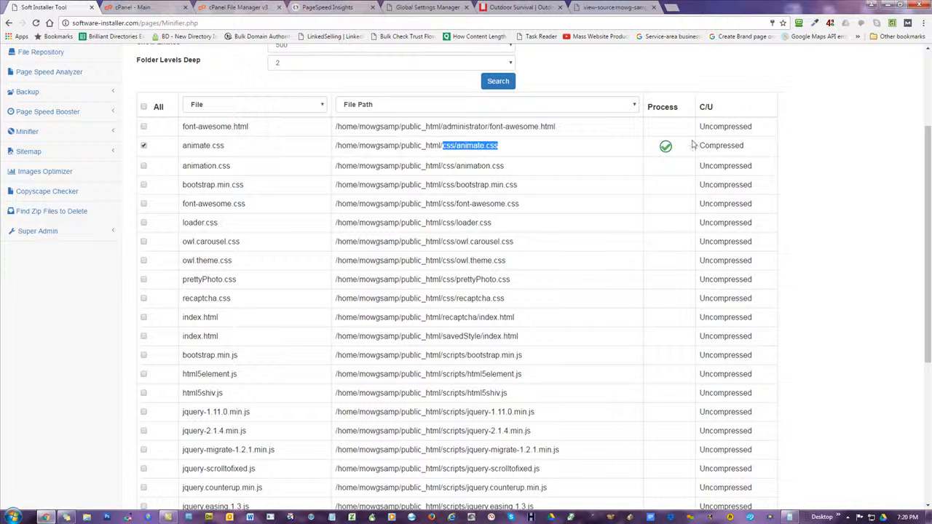
{"action": "scroll", "coordinate": [227, 299], "scroll_direction": "down", "scroll_amount": 3}
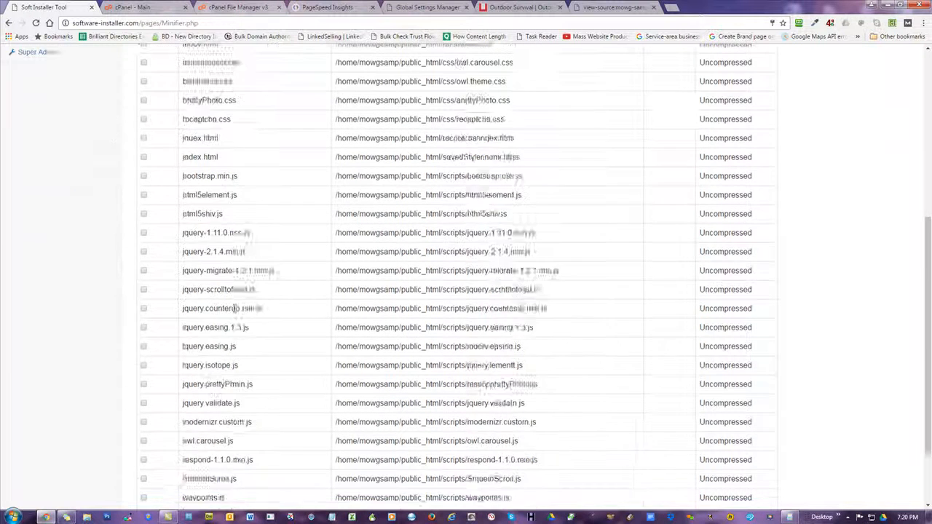
{"action": "scroll", "coordinate": [619, 291], "scroll_direction": "up", "scroll_amount": 10}
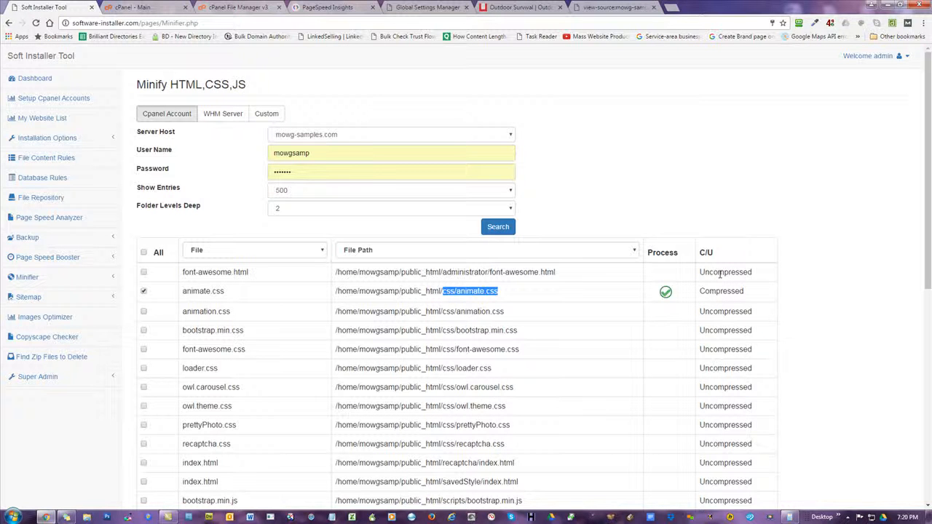
Reload the animate.css source and scroll through it to confirm it is now minified
{"action": "left_click", "coordinate": [601, 9]}
{"action": "left_click", "coordinate": [36, 22]}
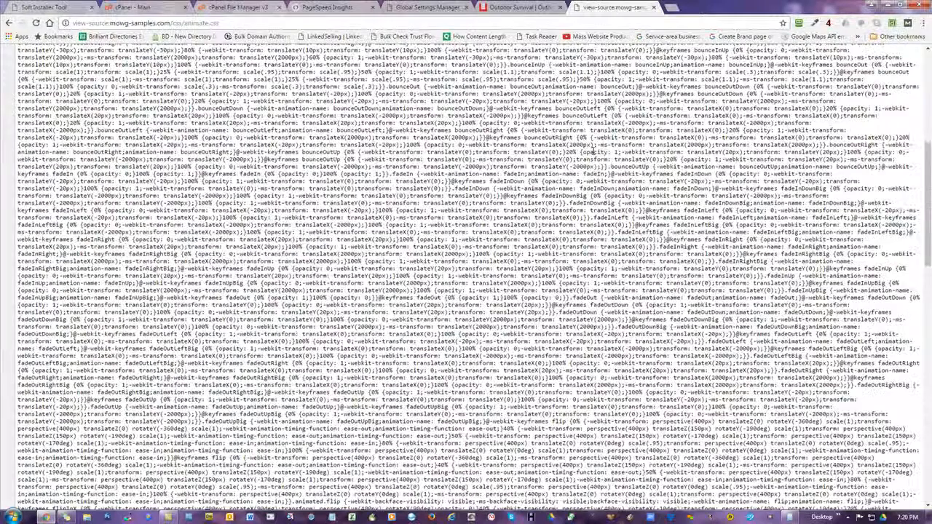
{"action": "scroll", "coordinate": [593, 149], "scroll_direction": "down", "scroll_amount": 5}
{"action": "scroll", "coordinate": [593, 153], "scroll_direction": "down", "scroll_amount": 5}
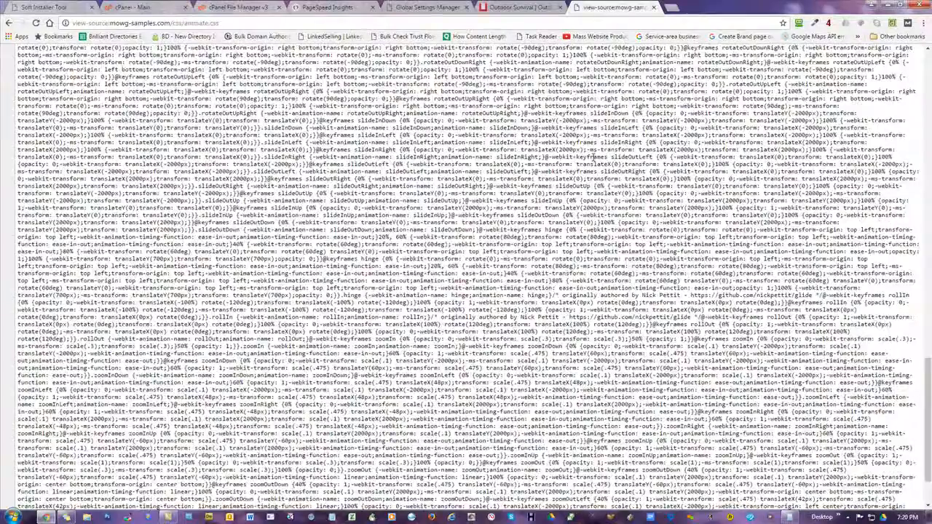
{"action": "scroll", "coordinate": [594, 157], "scroll_direction": "down", "scroll_amount": 3}
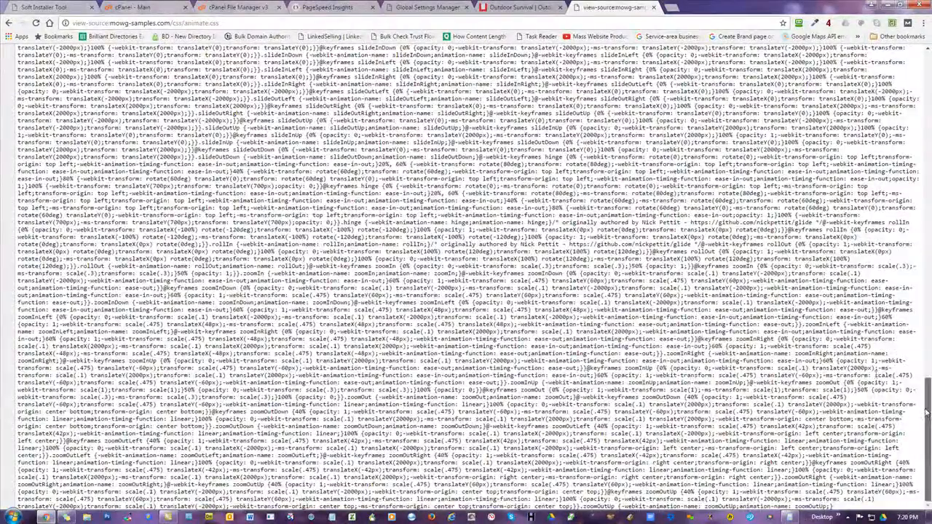
{"action": "left_click_drag", "start_coordinate": [927, 413], "coordinate": [919, 51]}
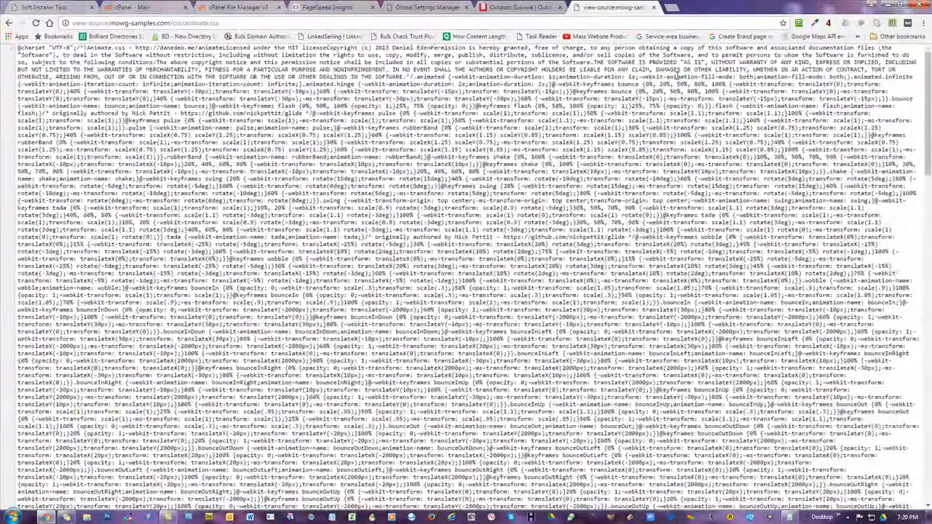
Check the PageSpeed Insights results, then bring up the Survival Gear homepage
{"action": "left_click", "coordinate": [328, 7]}
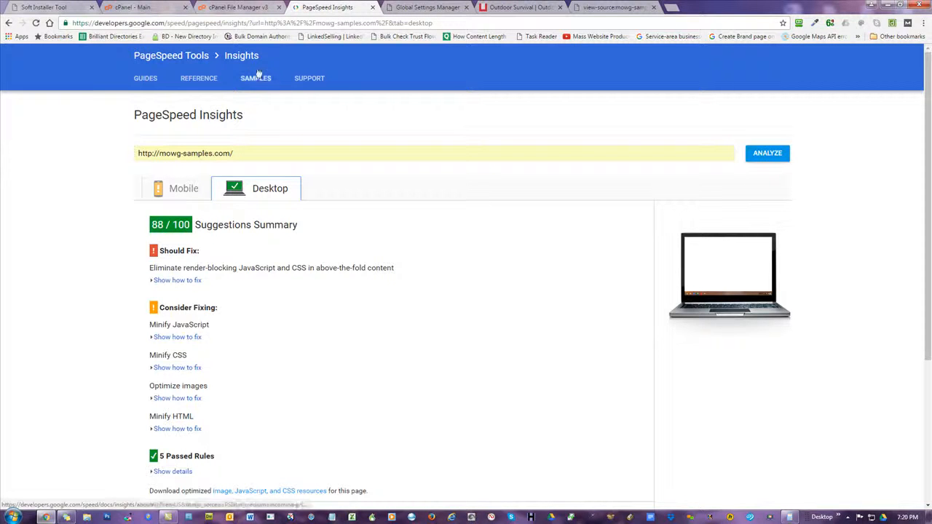
{"action": "left_click", "coordinate": [613, 9]}
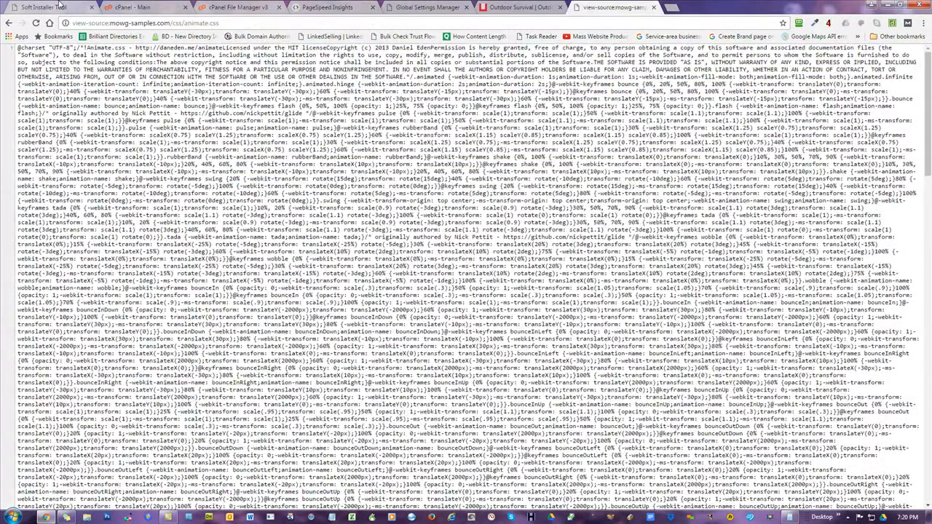
{"action": "left_click", "coordinate": [521, 6]}
Reload the Survival Gear homepage and confirm its 'Expect the Unexpected' banner still displays correctly
{"action": "left_click", "coordinate": [35, 23]}
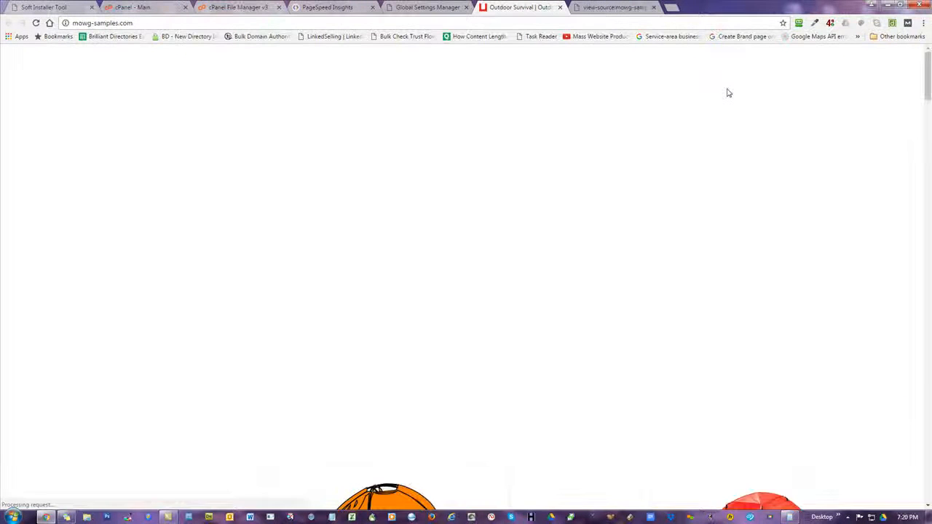
{"action": "scroll", "coordinate": [670, 175], "scroll_direction": "down", "scroll_amount": 10}
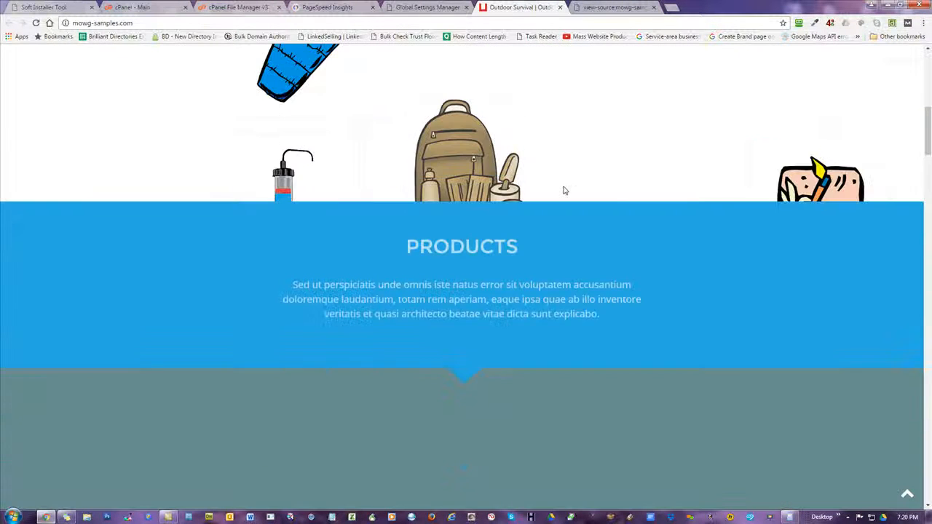
{"action": "scroll", "coordinate": [554, 192], "scroll_direction": "up", "scroll_amount": 10}
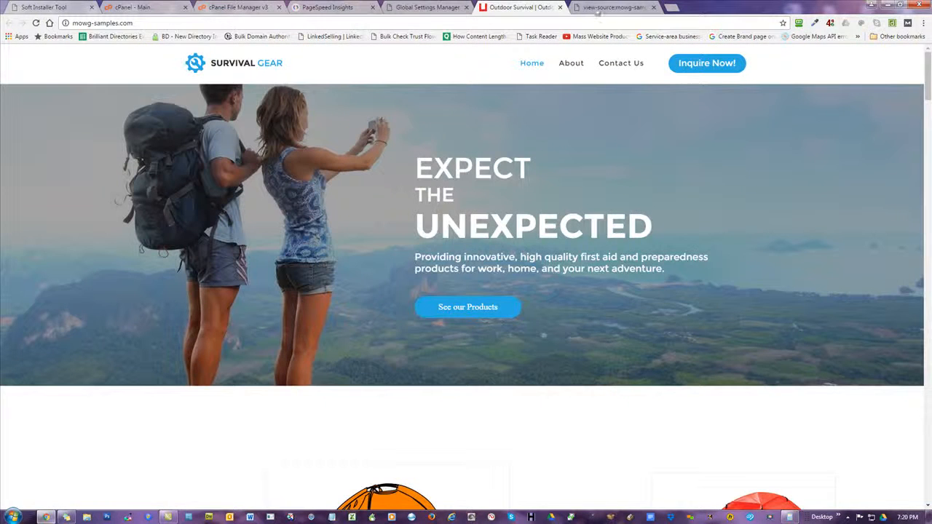
{"action": "left_click", "coordinate": [604, 7]}
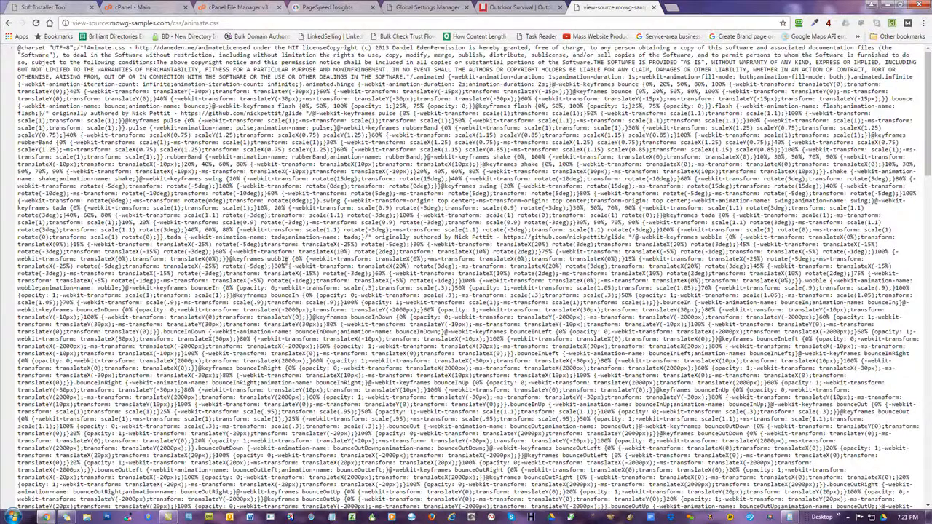
Return to the Minifier file list and clear the selected css/animate.css text
{"action": "left_click", "coordinate": [69, 7]}
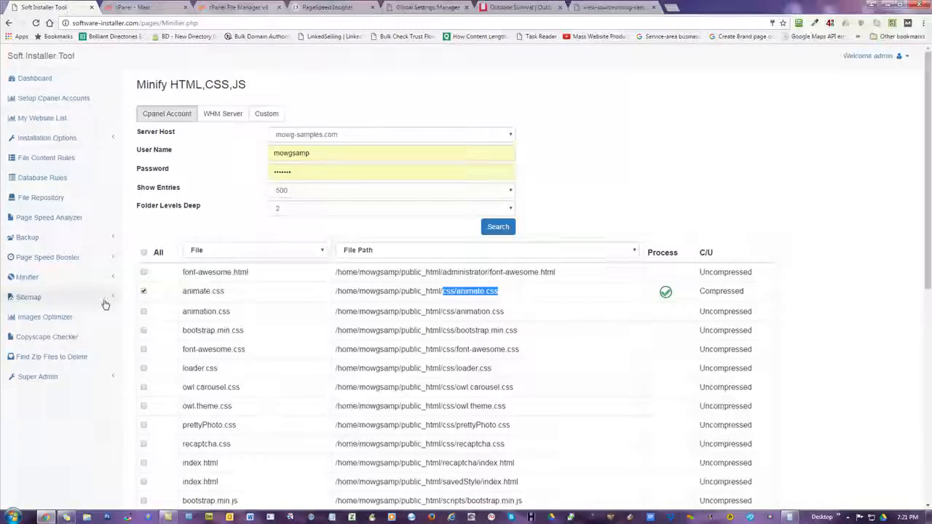
{"action": "left_click", "coordinate": [39, 276]}
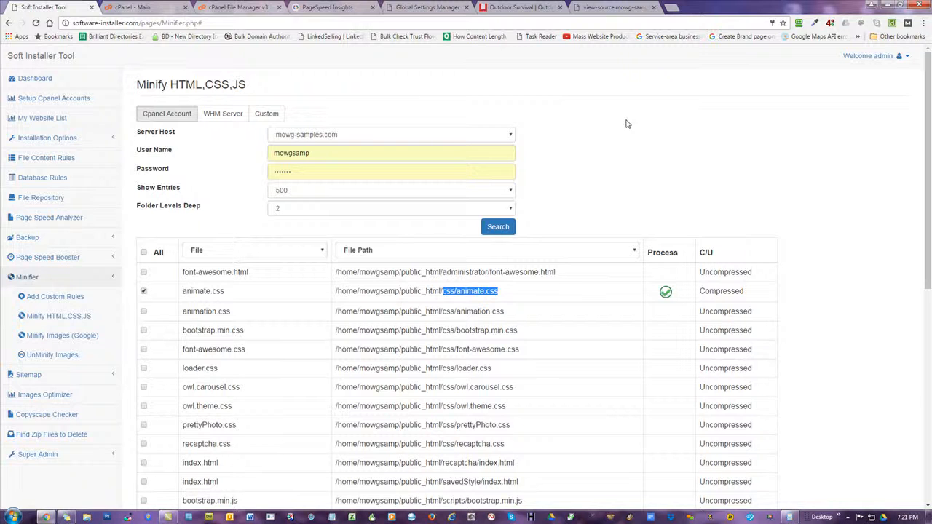
{"action": "left_click", "coordinate": [667, 168]}
{"action": "scroll", "coordinate": [666, 168], "scroll_direction": "down", "scroll_amount": 2}
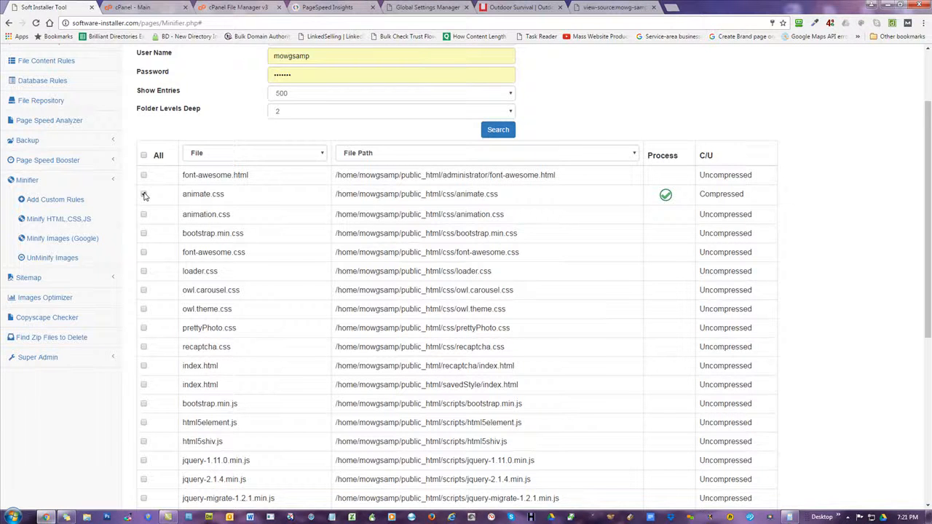
{"action": "scroll", "coordinate": [535, 189], "scroll_direction": "down", "scroll_amount": 7}
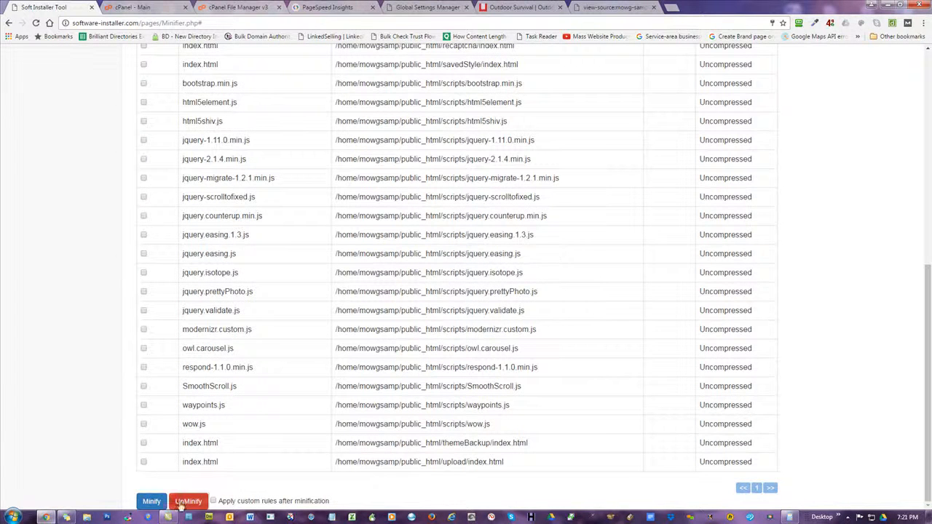
{"action": "scroll", "coordinate": [684, 254], "scroll_direction": "up", "scroll_amount": 5}
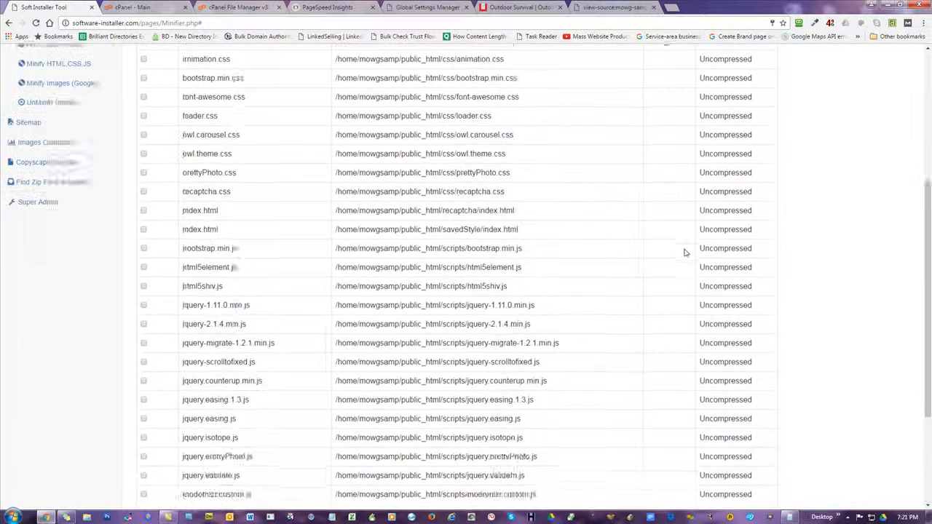
Tick animate.css and UnMinify it so its status reads Uncompressed
{"action": "left_click", "coordinate": [143, 166]}
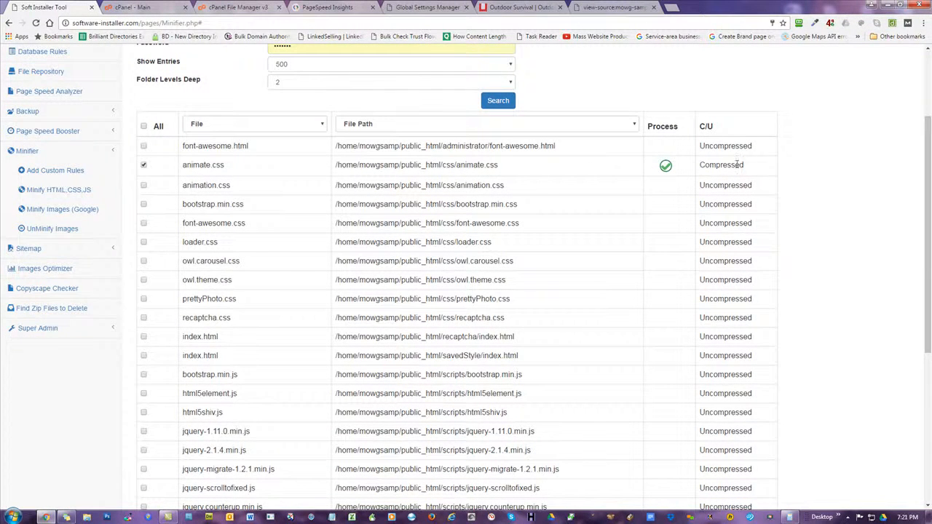
{"action": "scroll", "coordinate": [587, 265], "scroll_direction": "down", "scroll_amount": 5}
{"action": "left_click", "coordinate": [188, 501]}
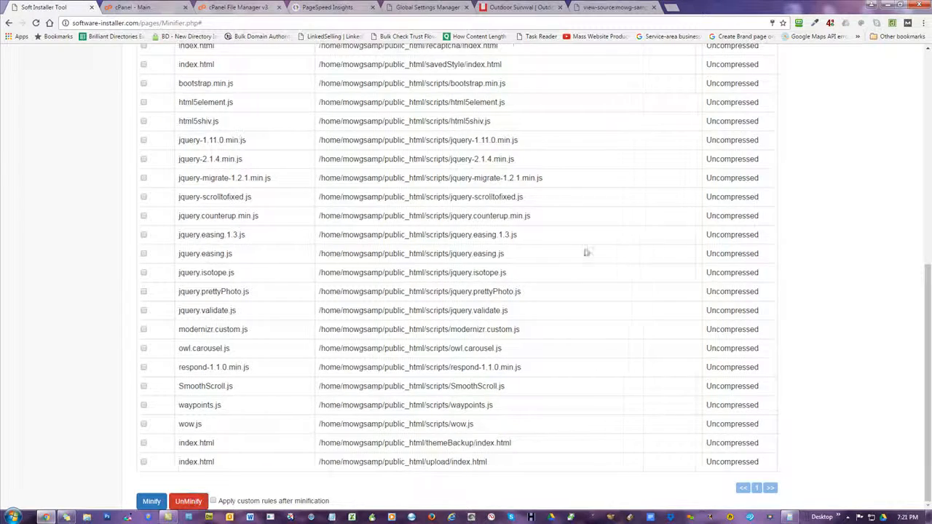
{"action": "scroll", "coordinate": [658, 262], "scroll_direction": "up", "scroll_amount": 6}
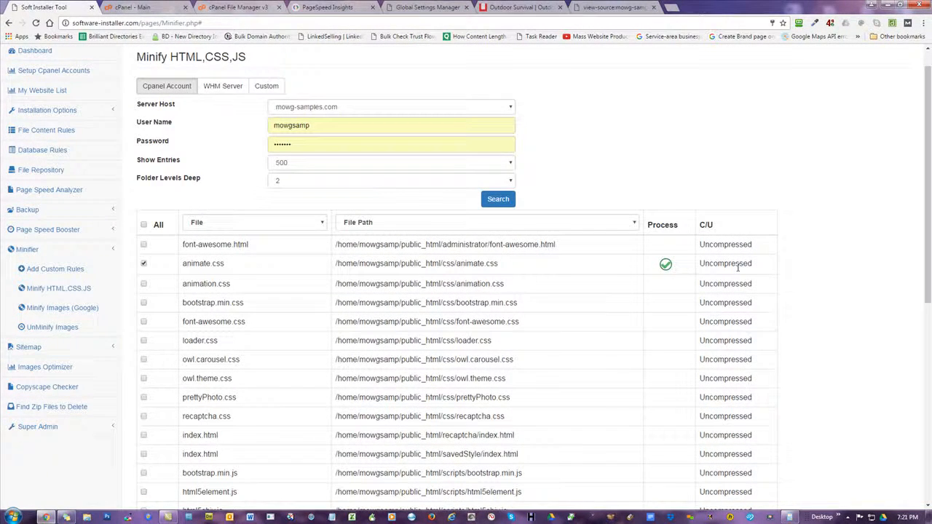
{"action": "left_click", "coordinate": [610, 6]}
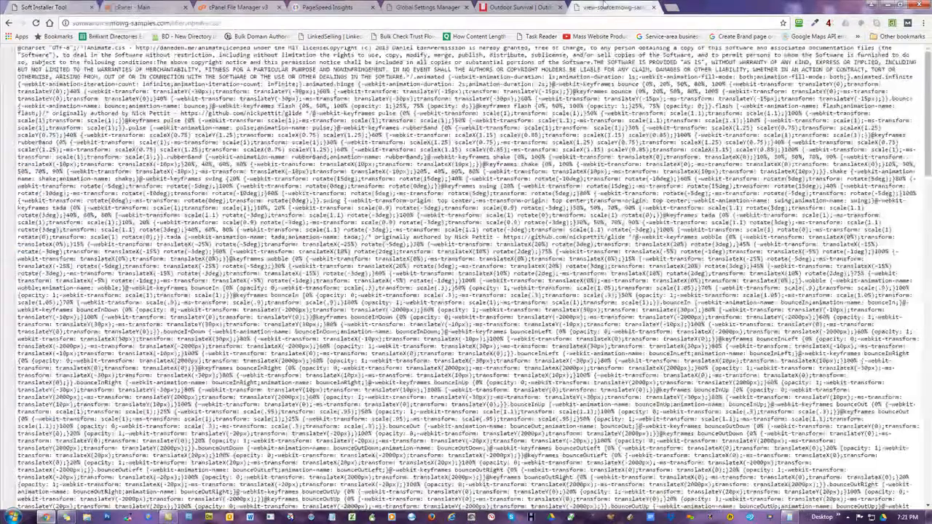
Reload the animate.css source to confirm it is multi-line unminified CSS, then return to the Minifier
{"action": "left_click", "coordinate": [36, 23]}
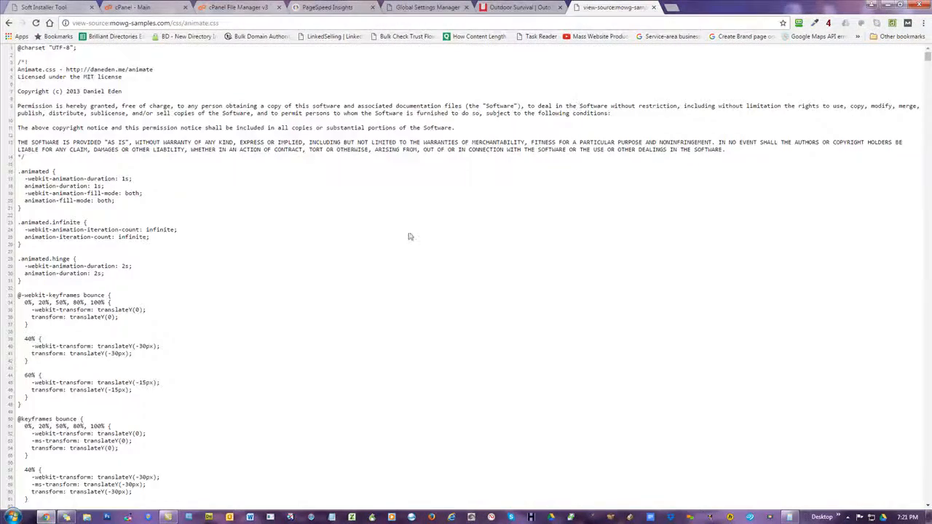
{"action": "scroll", "coordinate": [743, 143], "scroll_direction": "down", "scroll_amount": 3}
{"action": "mouse_move", "coordinate": [927, 60]}
{"action": "left_mouse_down"}
{"action": "mouse_move", "coordinate": [929, 217]}
{"action": "mouse_move", "coordinate": [927, 51]}
{"action": "left_mouse_up"}
{"action": "key", "text": "ctrl+1"}
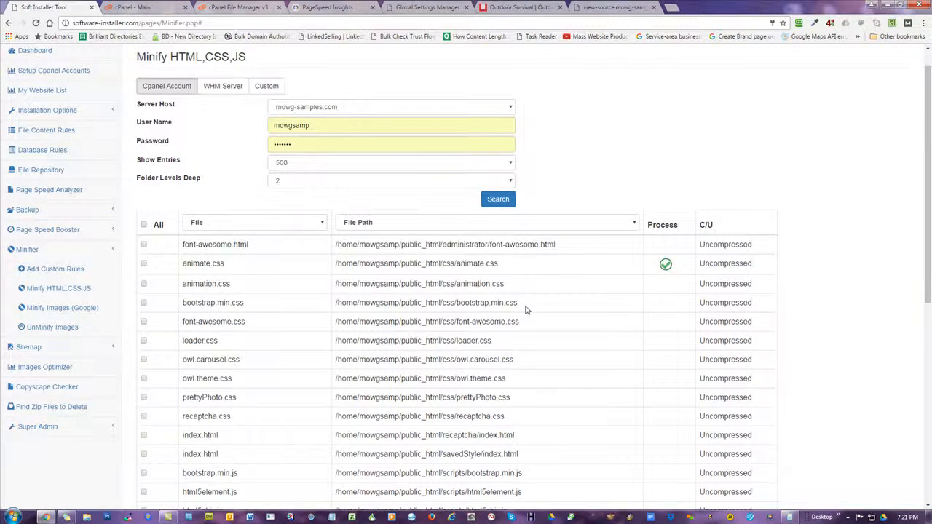
{"action": "scroll", "coordinate": [526, 310], "scroll_direction": "down", "scroll_amount": 2}
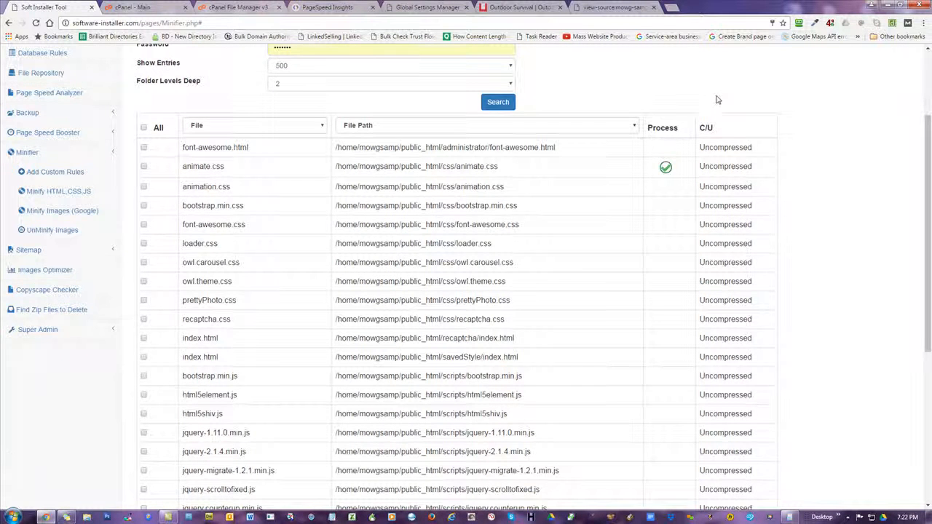
{"action": "scroll", "coordinate": [715, 121], "scroll_direction": "up", "scroll_amount": 2}
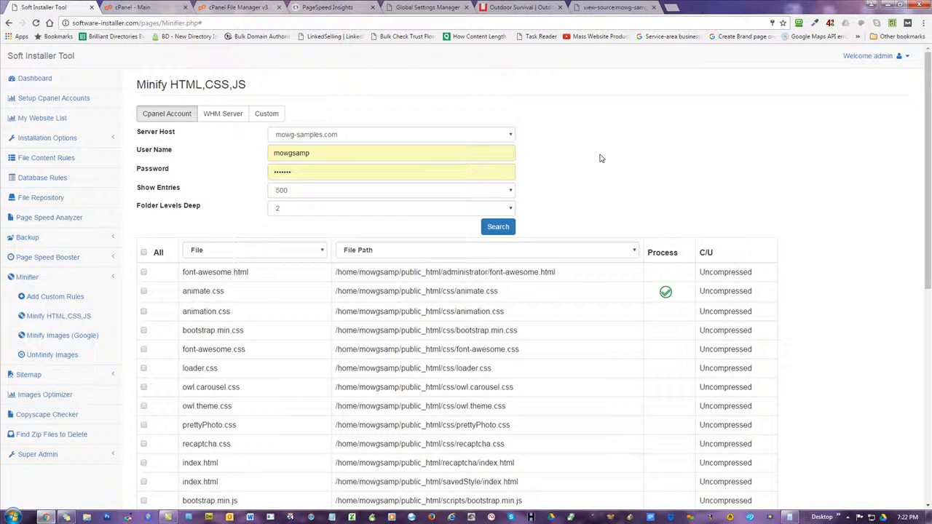
{"action": "scroll", "coordinate": [601, 158], "scroll_direction": "down", "scroll_amount": 2}
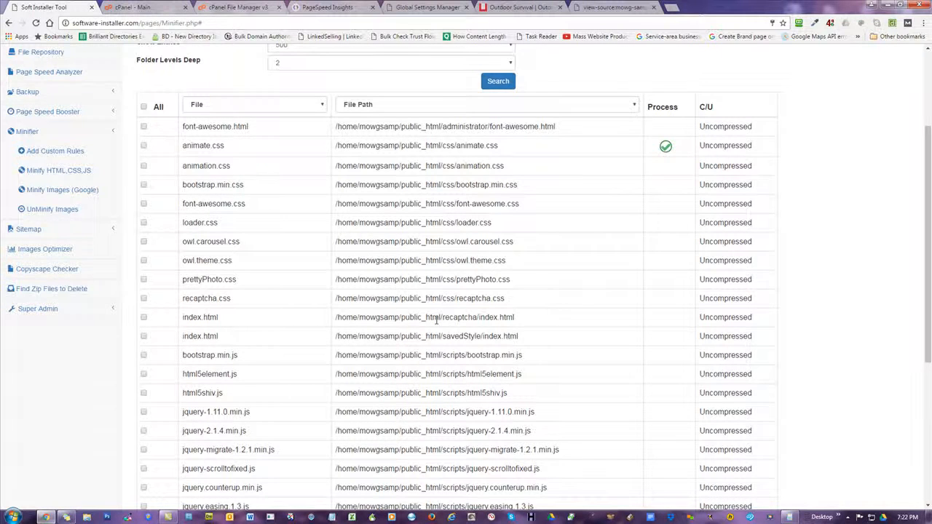
{"action": "scroll", "coordinate": [437, 320], "scroll_direction": "down", "scroll_amount": 3}
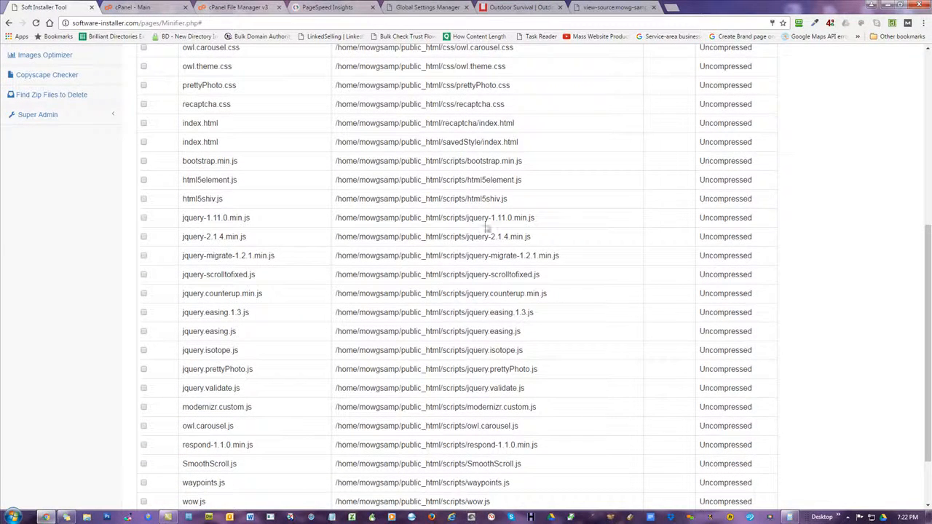
{"action": "left_click_drag", "start_coordinate": [550, 217], "coordinate": [466, 218]}
{"action": "left_click", "coordinate": [543, 220]}
{"action": "left_click_drag", "start_coordinate": [544, 220], "coordinate": [478, 219]}
{"action": "scroll", "coordinate": [590, 321], "scroll_direction": "up", "scroll_amount": 1}
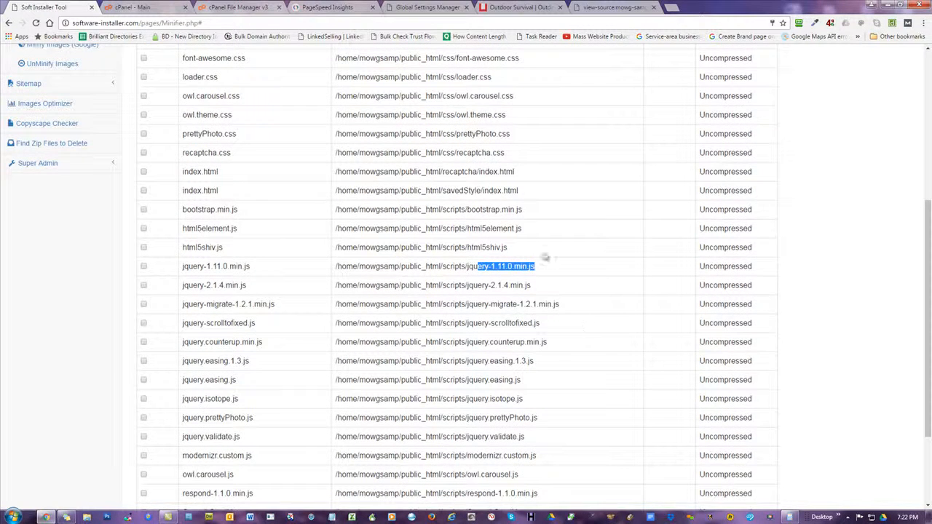
{"action": "left_click", "coordinate": [517, 248]}
{"action": "left_click_drag", "start_coordinate": [517, 249], "coordinate": [467, 248]}
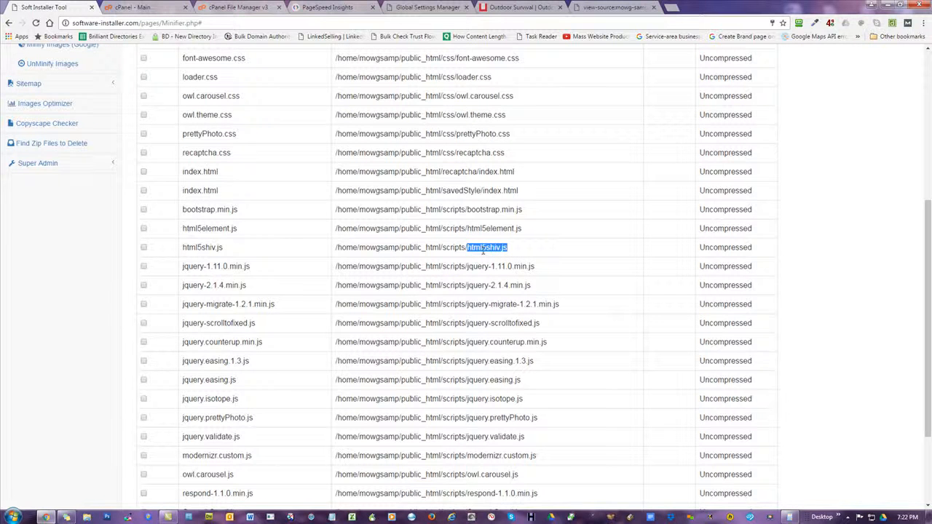
{"action": "left_click_drag", "start_coordinate": [532, 230], "coordinate": [484, 238]}
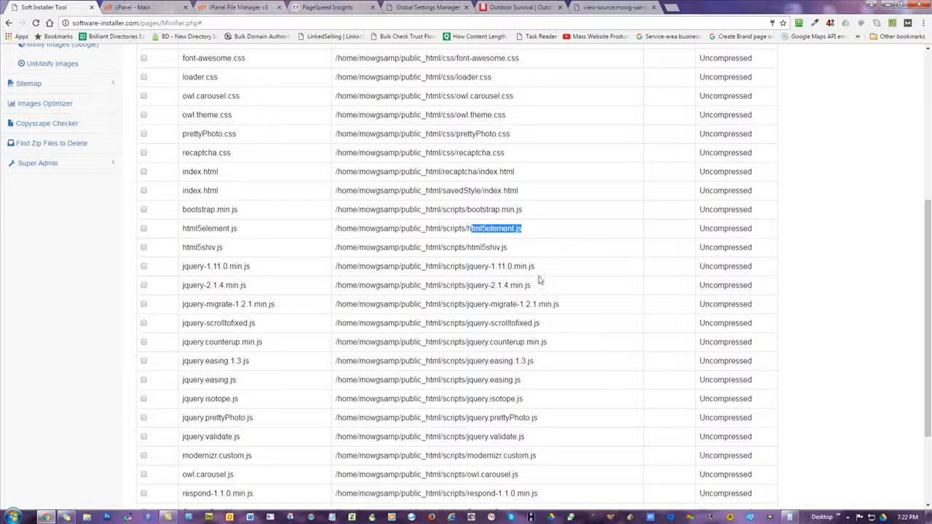
{"action": "left_click", "coordinate": [516, 250]}
{"action": "scroll", "coordinate": [593, 299], "scroll_direction": "down", "scroll_amount": 2}
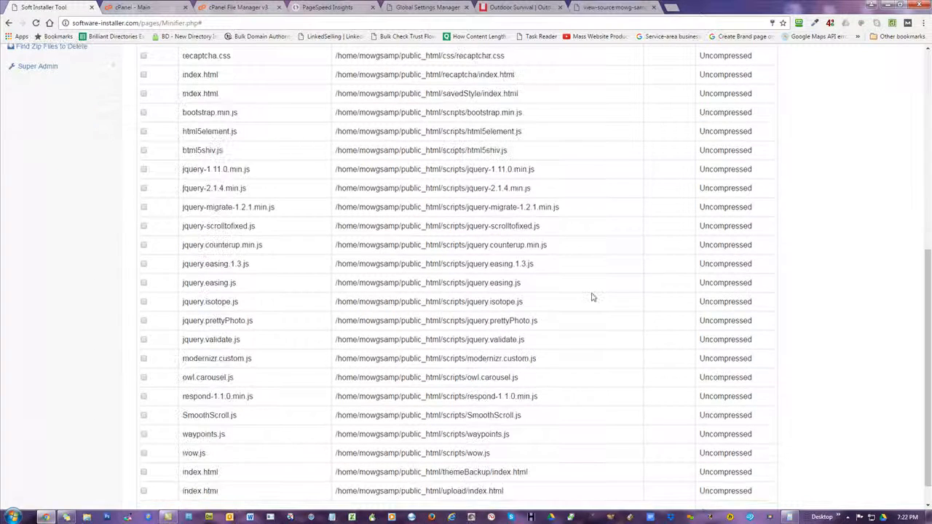
{"action": "scroll", "coordinate": [591, 296], "scroll_direction": "up", "scroll_amount": 3}
{"action": "scroll", "coordinate": [588, 297], "scroll_direction": "up", "scroll_amount": 1}
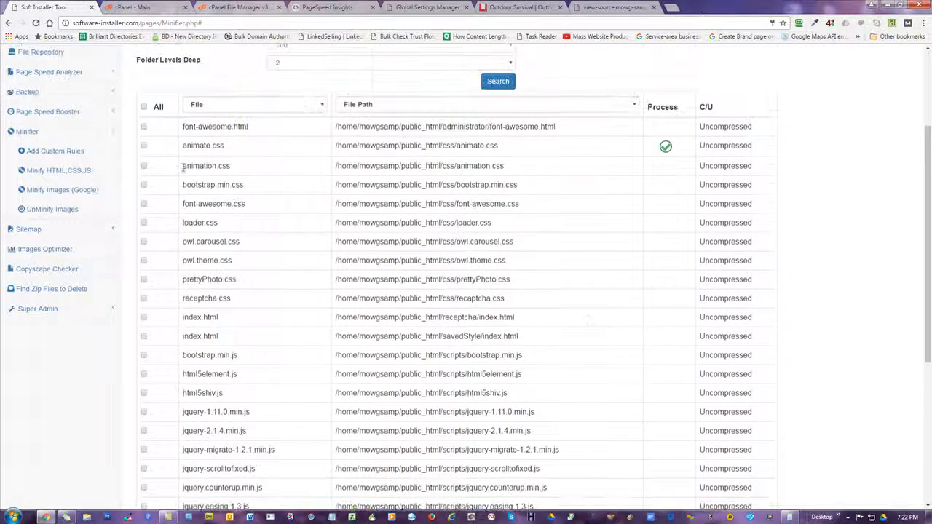
Tick the All header checkbox to select every file, glancing at the Survival Gear homepage
{"action": "left_click", "coordinate": [143, 107]}
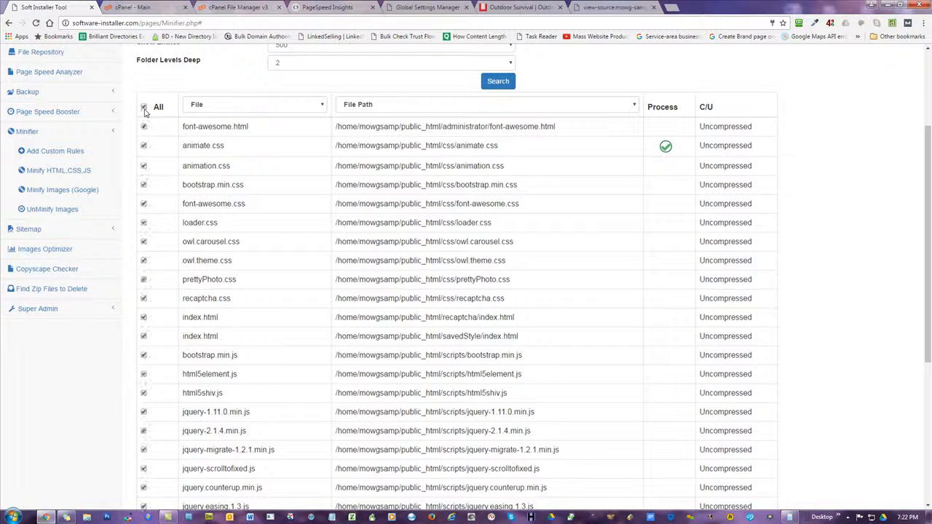
{"action": "scroll", "coordinate": [337, 328], "scroll_direction": "down", "scroll_amount": 4}
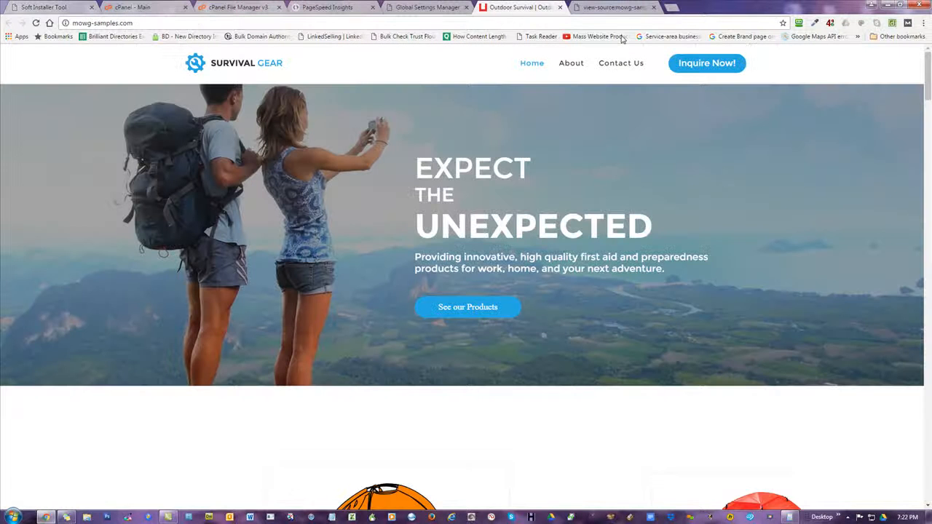
{"action": "left_click", "coordinate": [506, 7]}
{"action": "left_click", "coordinate": [35, 10]}
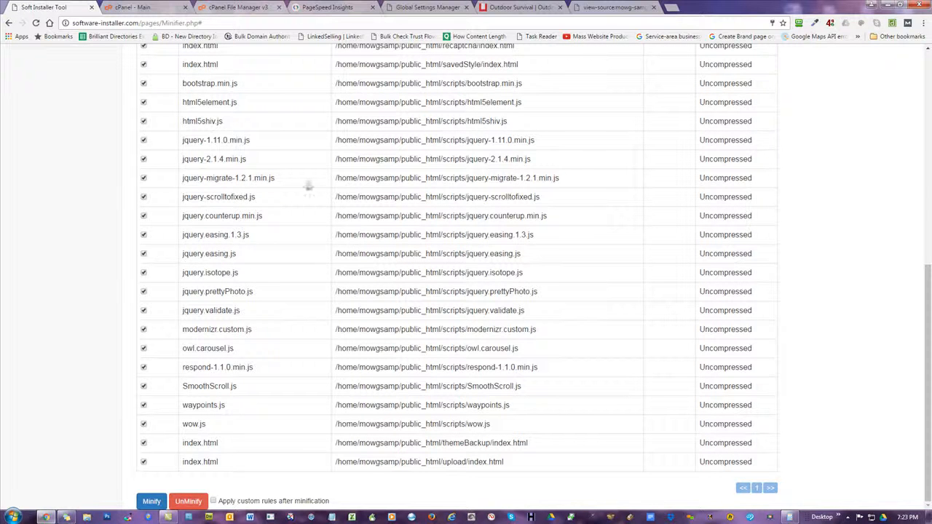
{"action": "scroll", "coordinate": [334, 273], "scroll_direction": "up", "scroll_amount": 1}
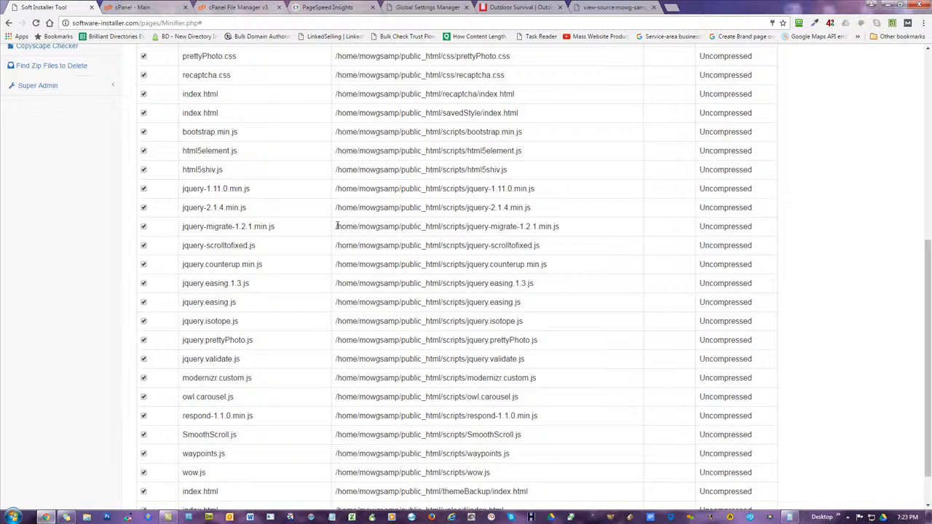
{"action": "scroll", "coordinate": [337, 226], "scroll_direction": "up", "scroll_amount": 6}
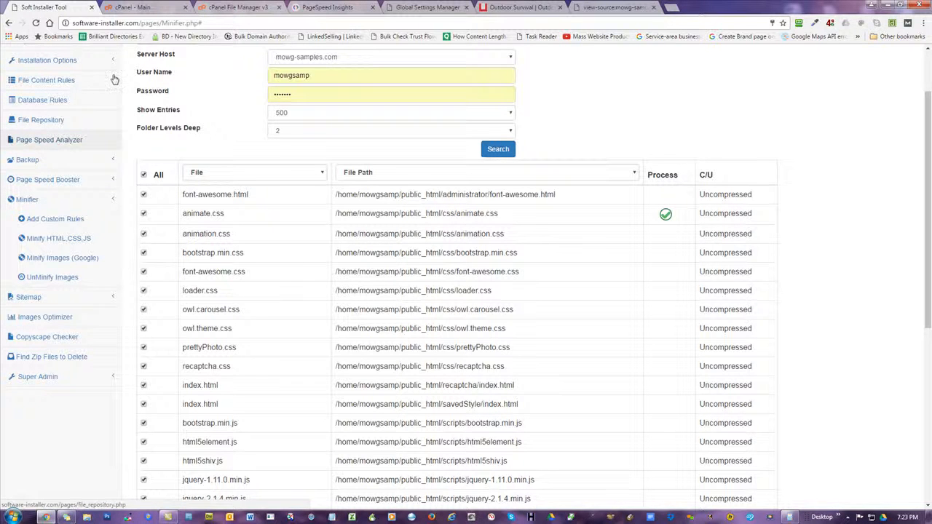
Review the PageSpeed Insights results and the still-unminified animate.css source
{"action": "left_click", "coordinate": [330, 7]}
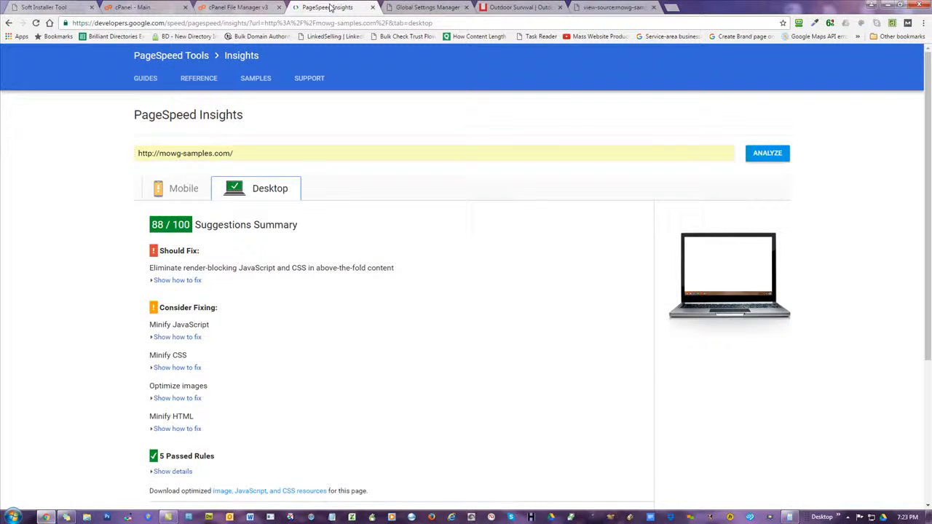
{"action": "left_click", "coordinate": [632, 9]}
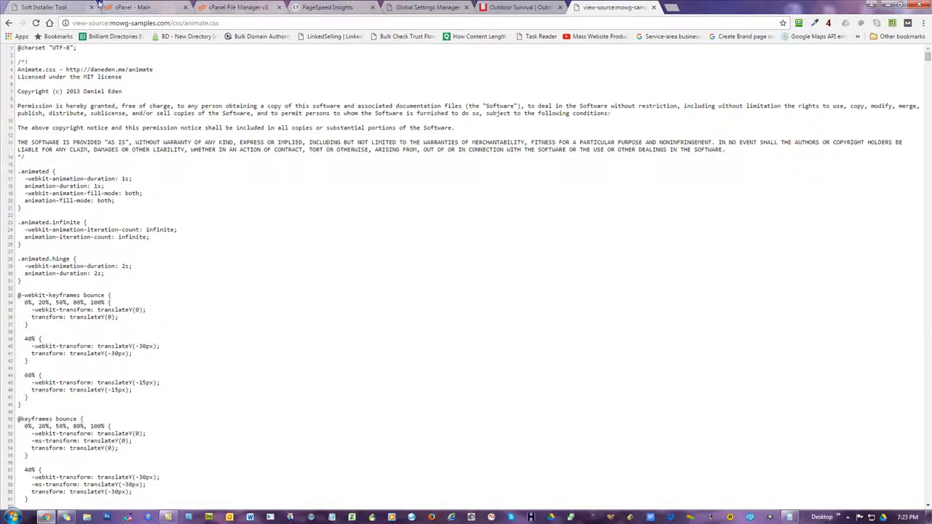
{"action": "key", "text": "ctrl+Tab"}
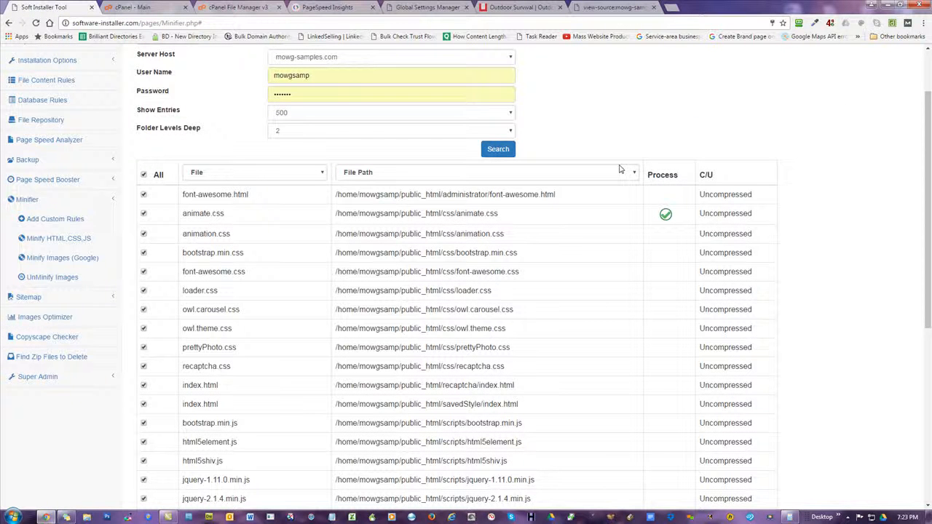